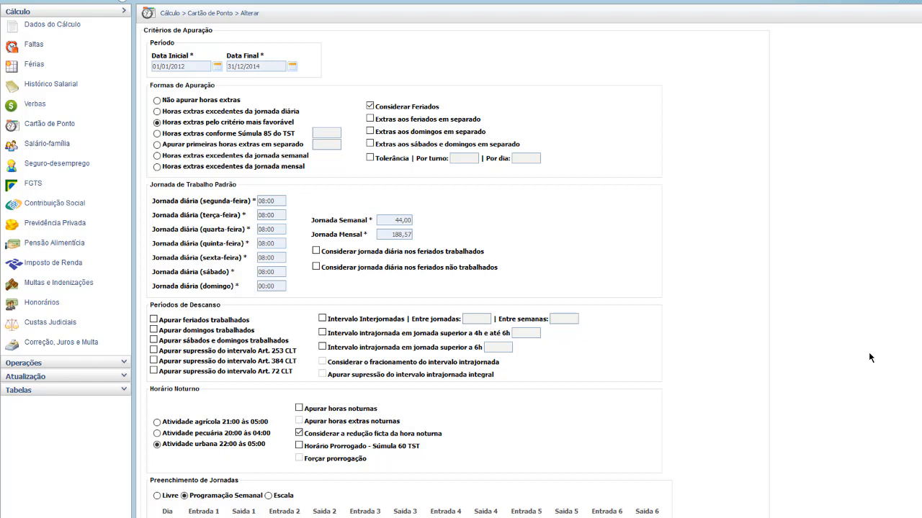
Switch to the YouTube comment notification and read the question about handling vacations in the time card, then return to PJe-Calc.
key("alt+Tab")
key("Tab")
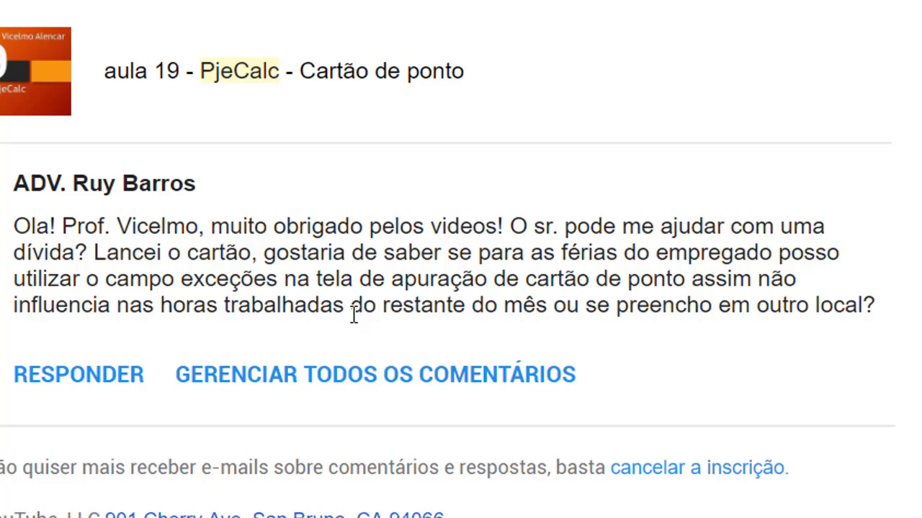
key("alt+Tab")
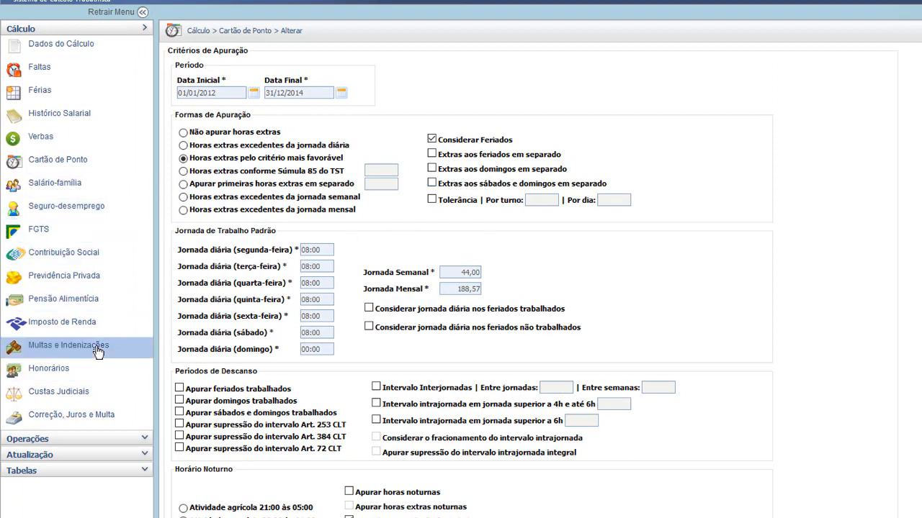
Display the calculated monthly occurrences of the Cartão de Ponto and delete them, confirming the exclusion.
left_click(76, 161)
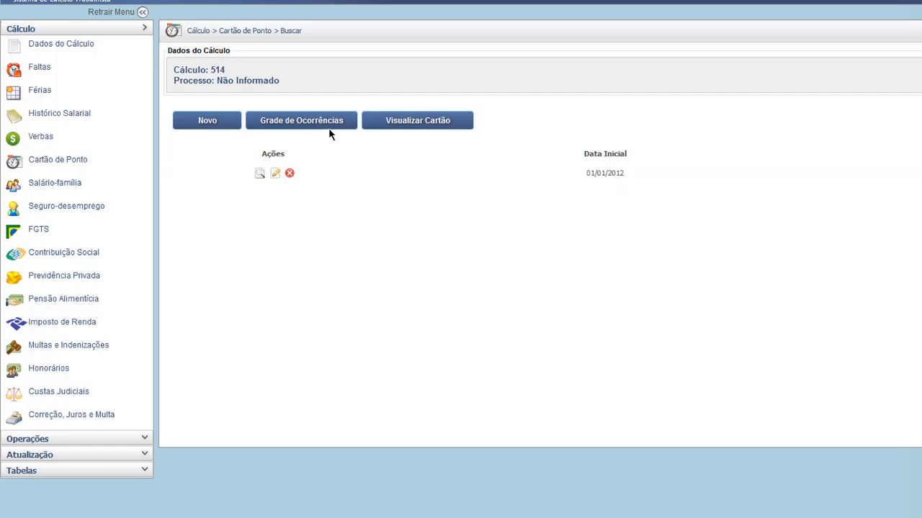
left_click(418, 120)
scroll(420, 120, "down", 1)
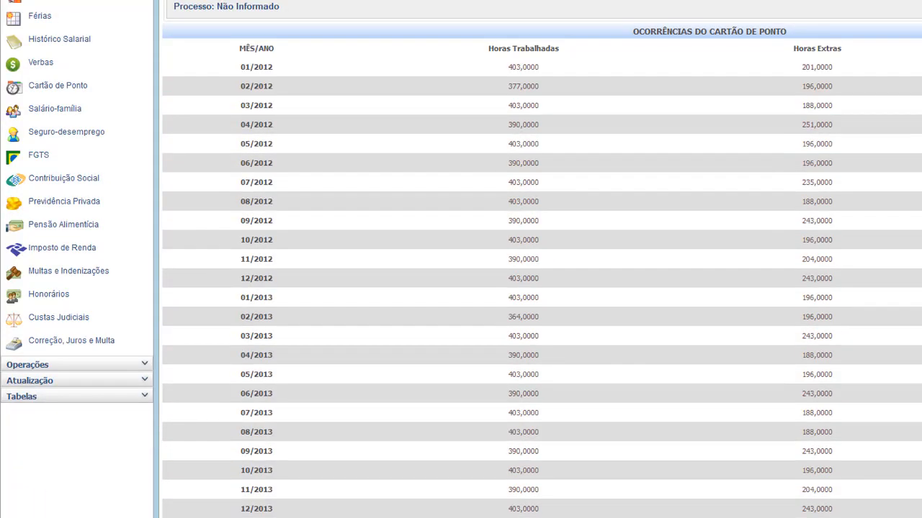
scroll(198, 514, "down", 3)
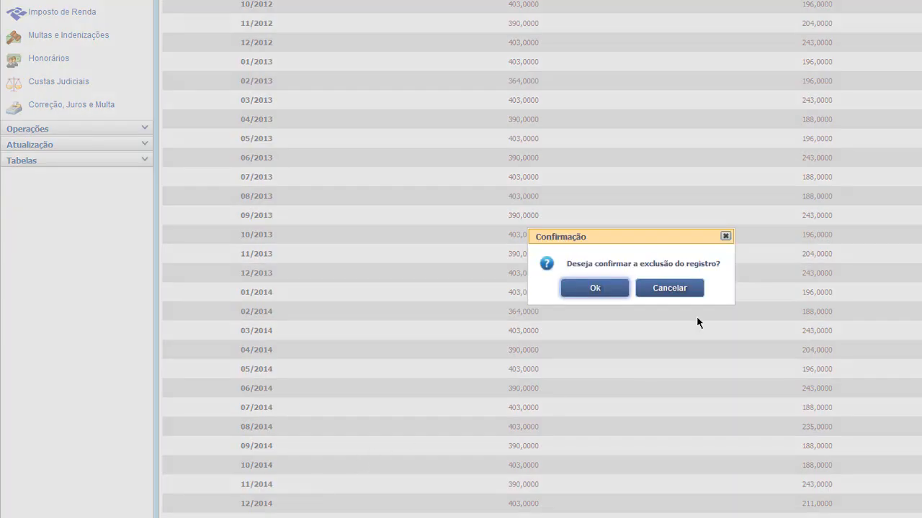
left_click(588, 287)
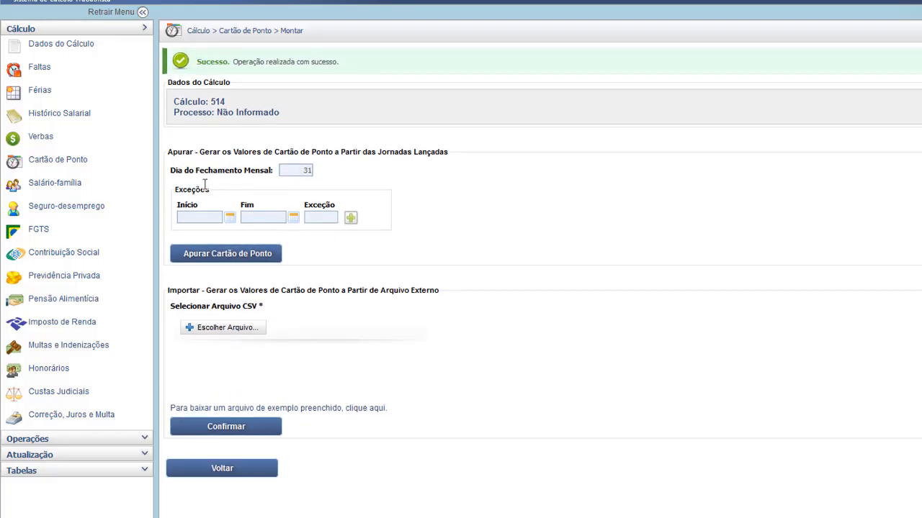
Examine the monthly closing day and Exceções fields, reread the viewer's question, and check the registered vacation periods.
left_click_drag(205, 185, 162, 179)
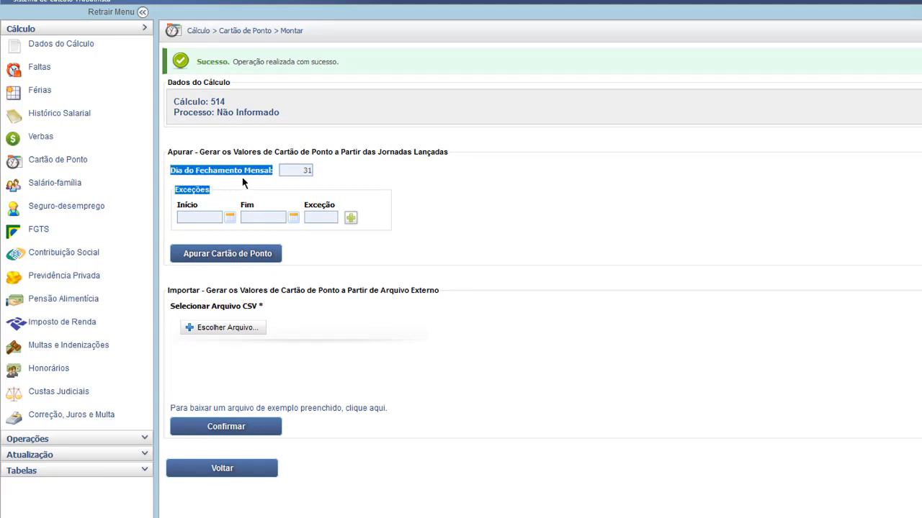
left_click(306, 182)
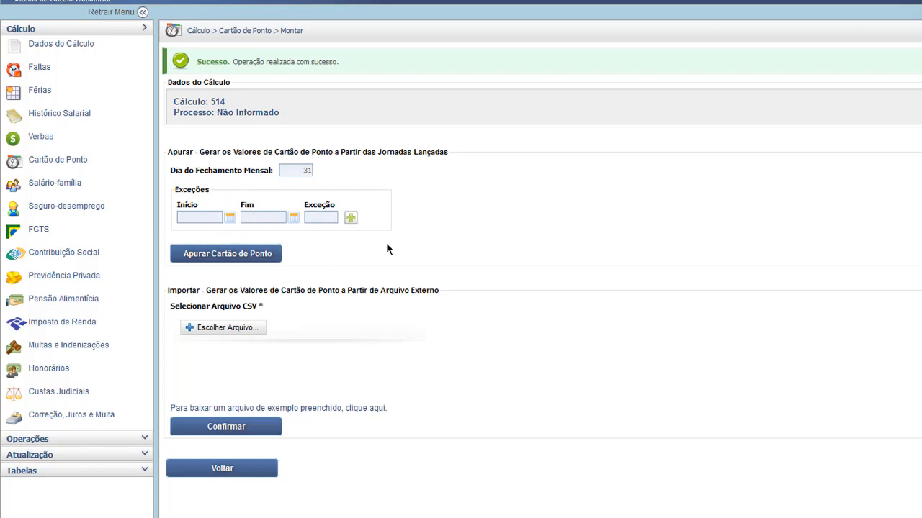
left_click(325, 216)
key("alt+Tab")
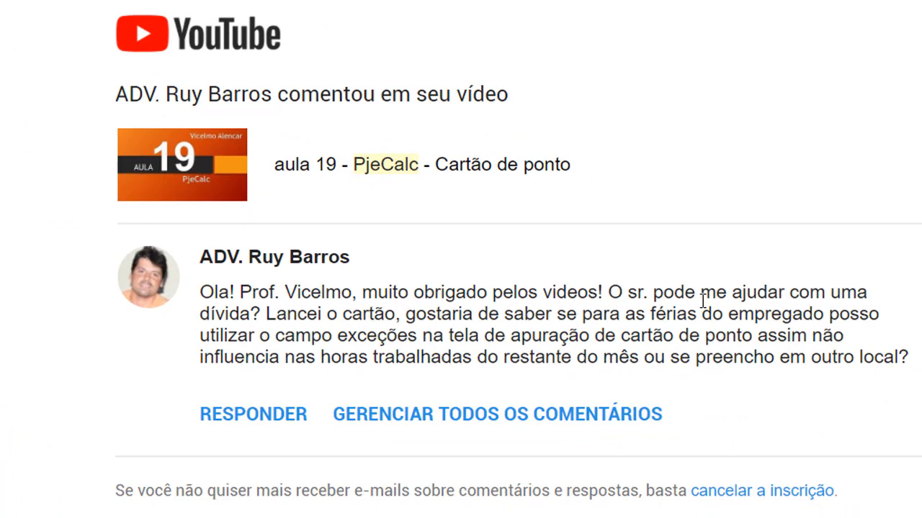
key("alt+Tab")
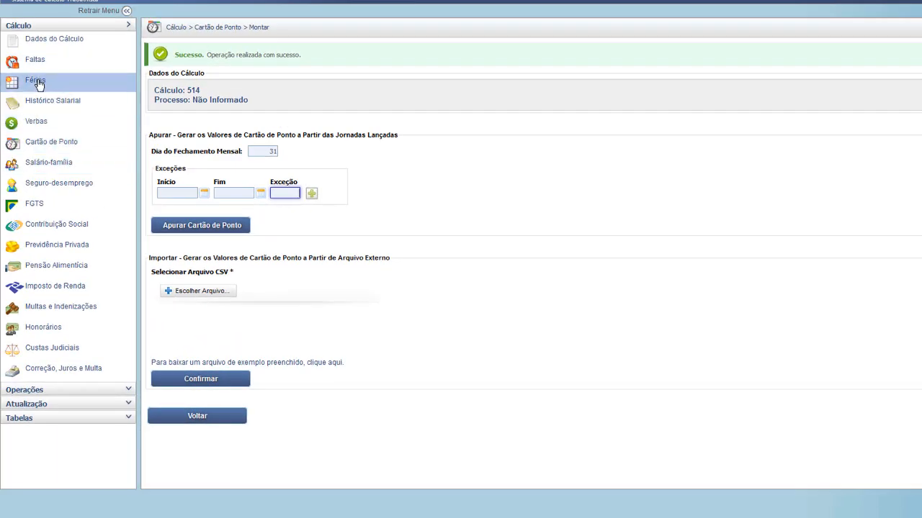
left_click(38, 85)
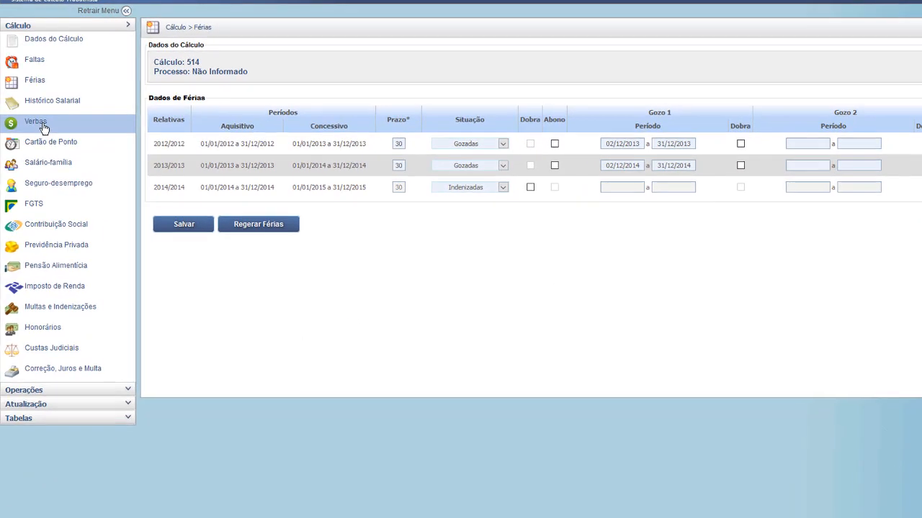
Add the HORAS EXTRAS 50% item to the calculation's Verbas through express entry and save it.
left_click(39, 123)
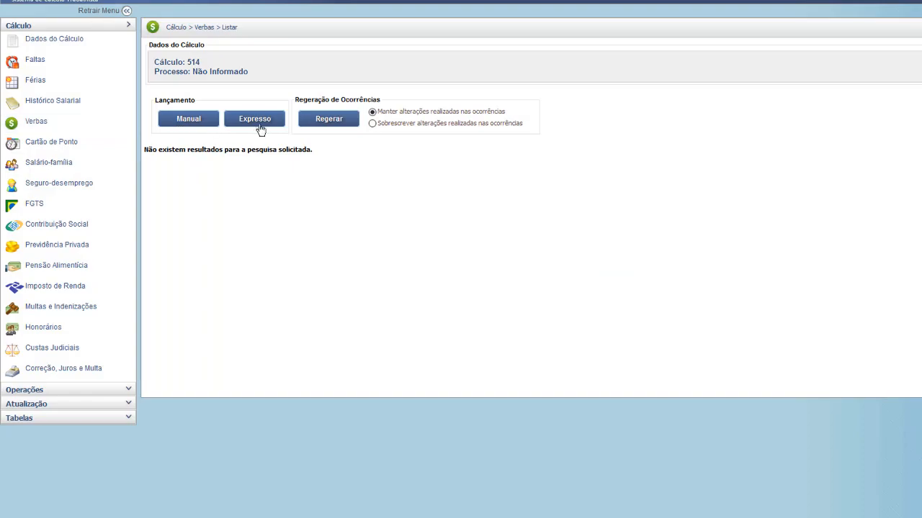
left_click(258, 121)
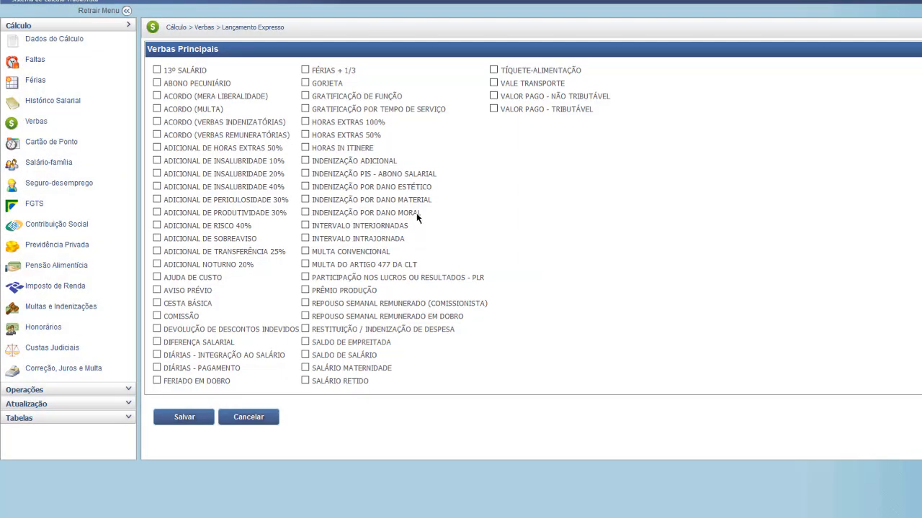
left_click(306, 135)
left_click(305, 135)
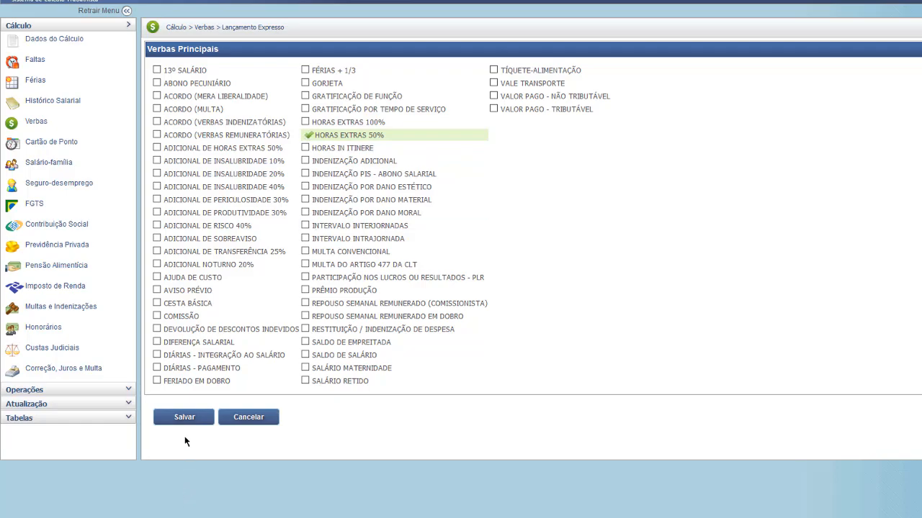
left_click(181, 419)
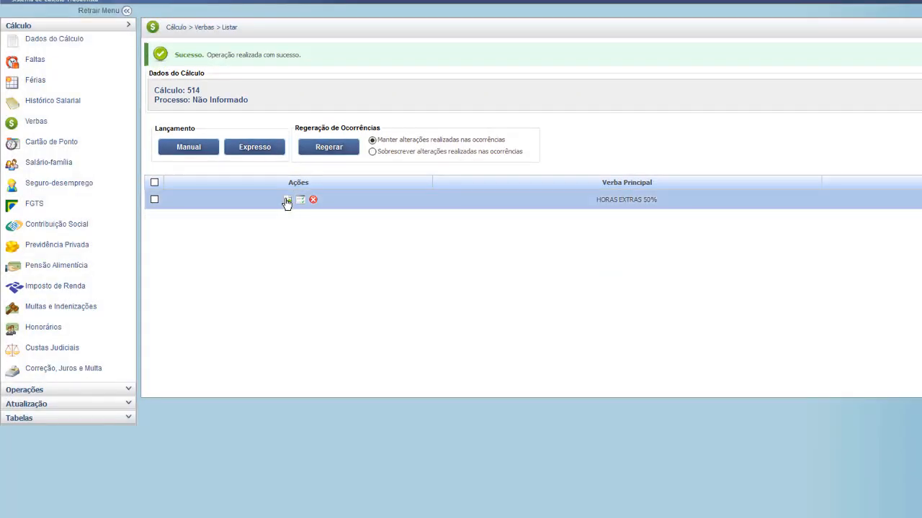
Set the informed quantity of HORAS EXTRAS 50% to 50, save it, and regenerate the occurrences while keeping existing changes.
left_click(286, 200)
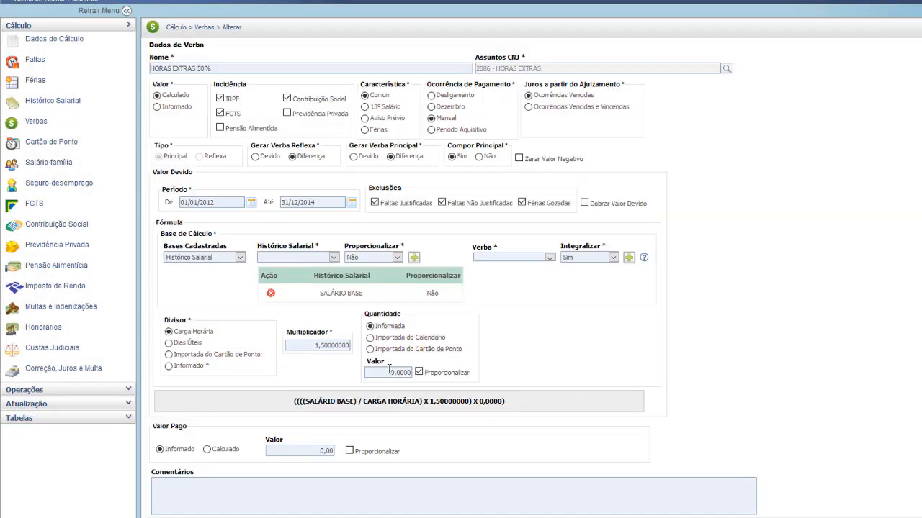
left_click(388, 370)
type("50")
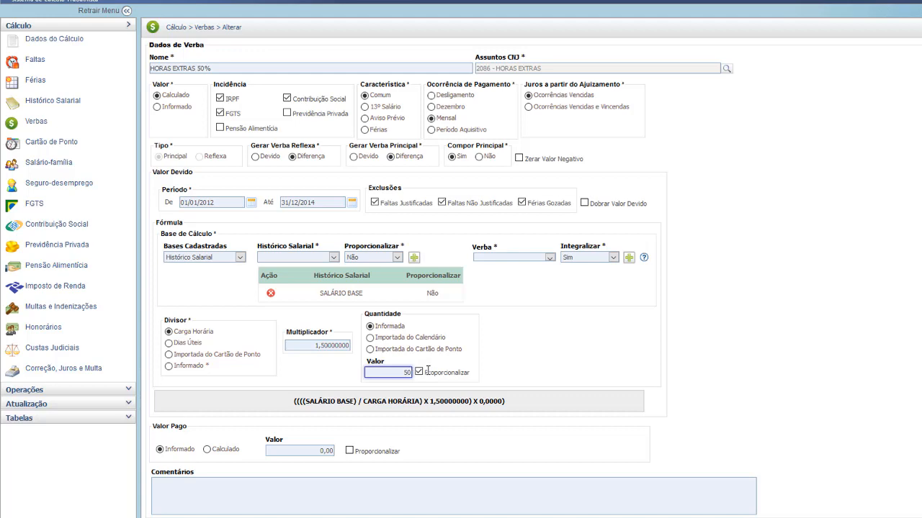
scroll(427, 371, "down", 2)
left_click(173, 481)
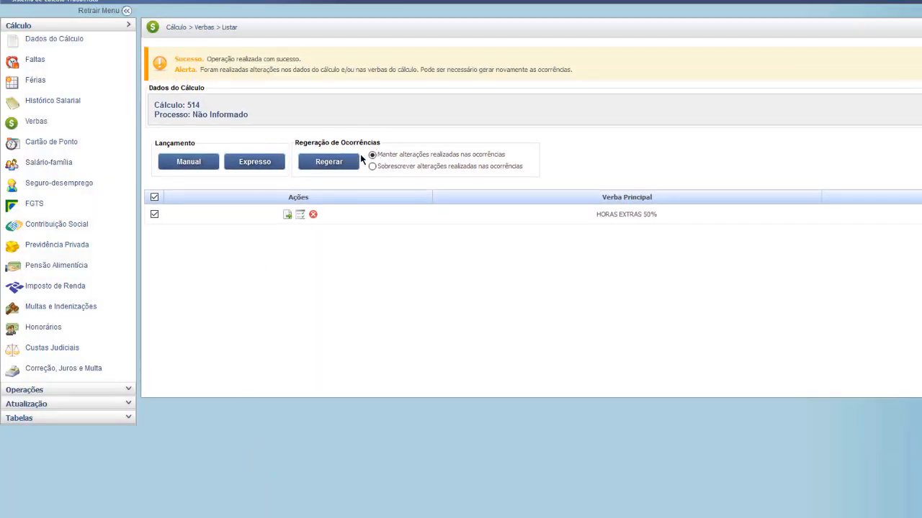
left_click(358, 158)
left_click(544, 253)
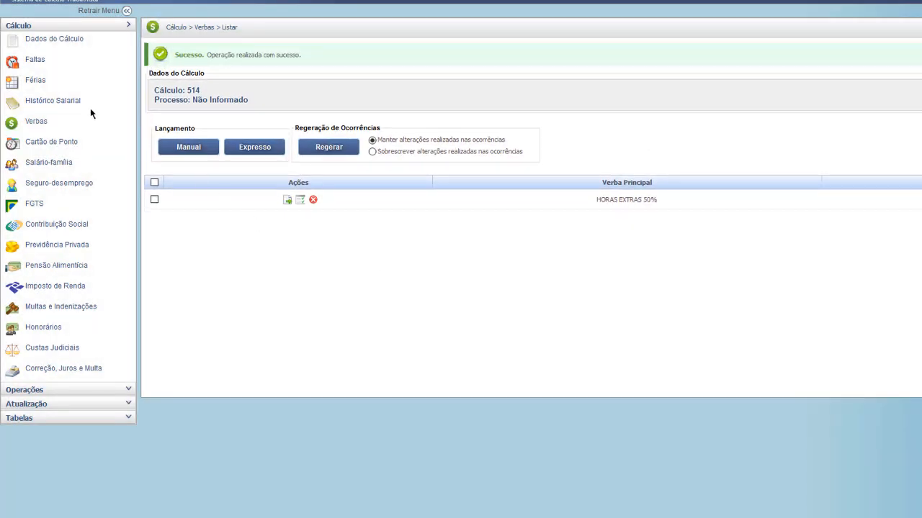
Examine the monthly values registered in the SALÁRIO BASE salary history and open its exclusion page.
left_click(62, 100)
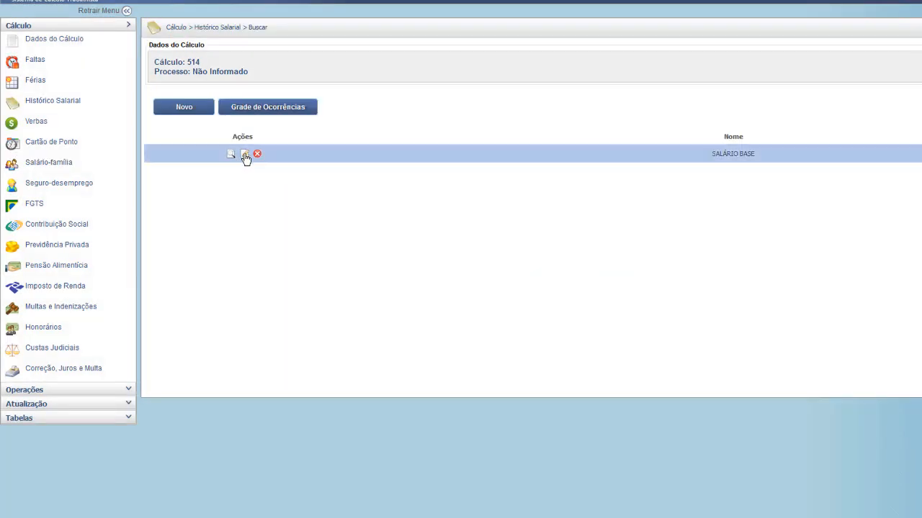
left_click(246, 156)
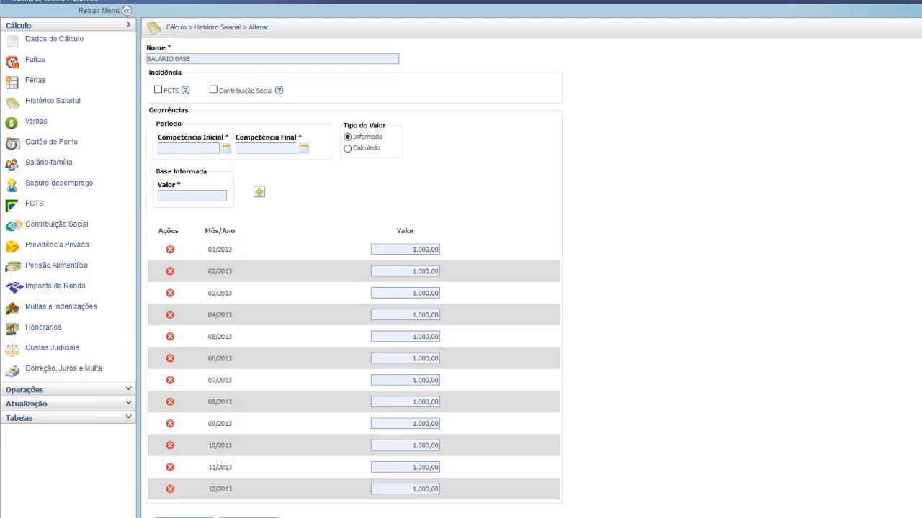
left_click(36, 108)
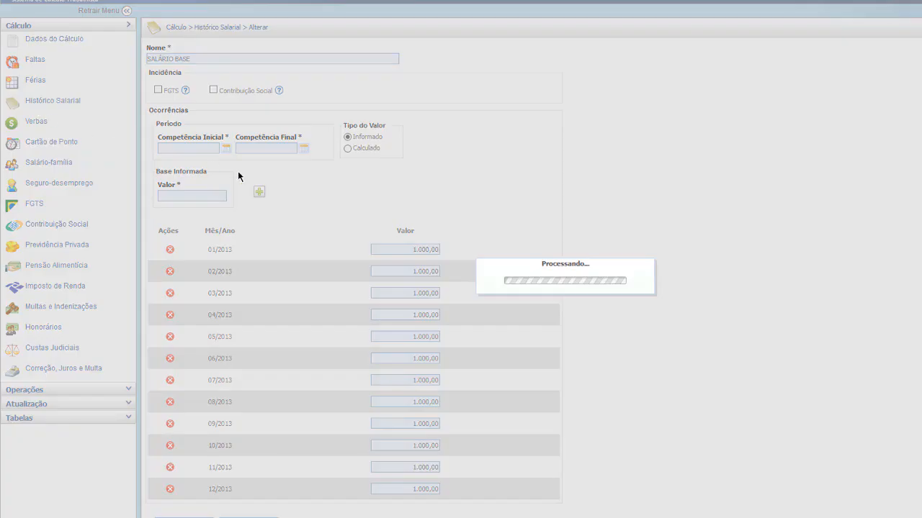
left_click(257, 155)
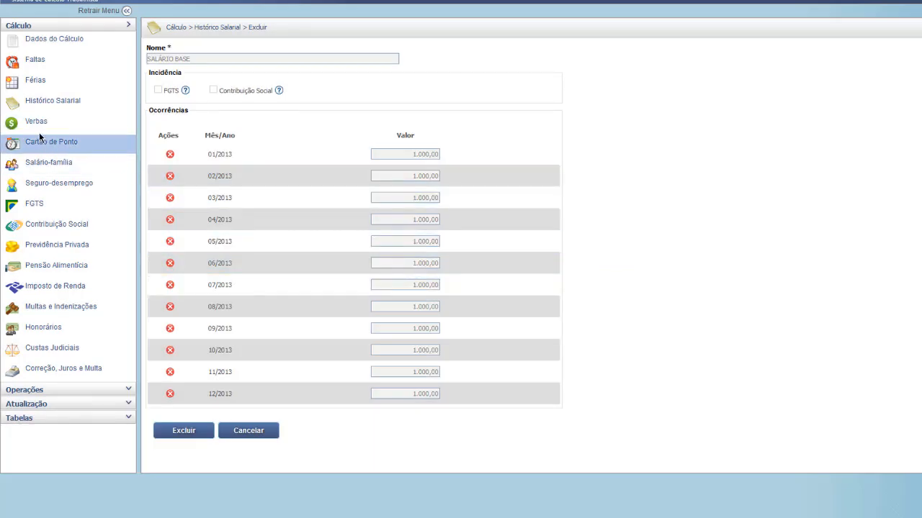
Change the calculation base of HORAS EXTRAS 50% to Salário Mínimo and save the item.
left_click(38, 123)
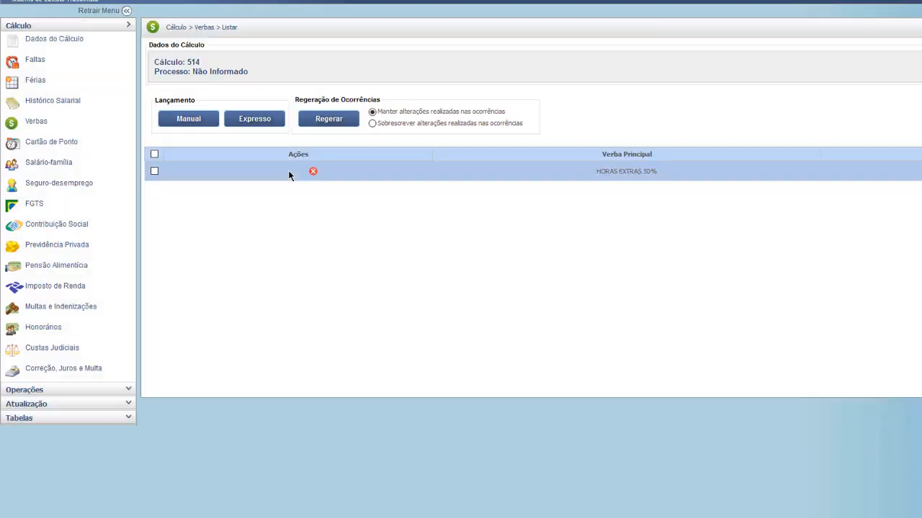
left_click(287, 173)
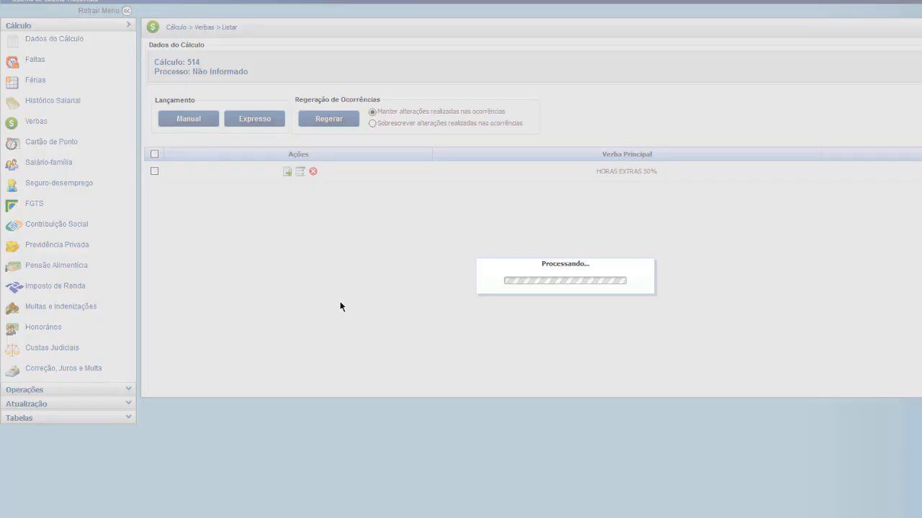
left_click(224, 256)
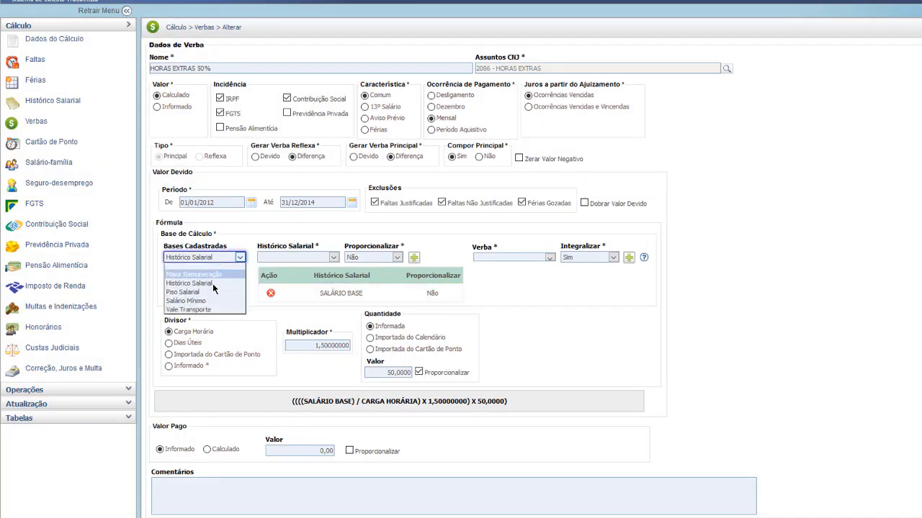
left_click(198, 300)
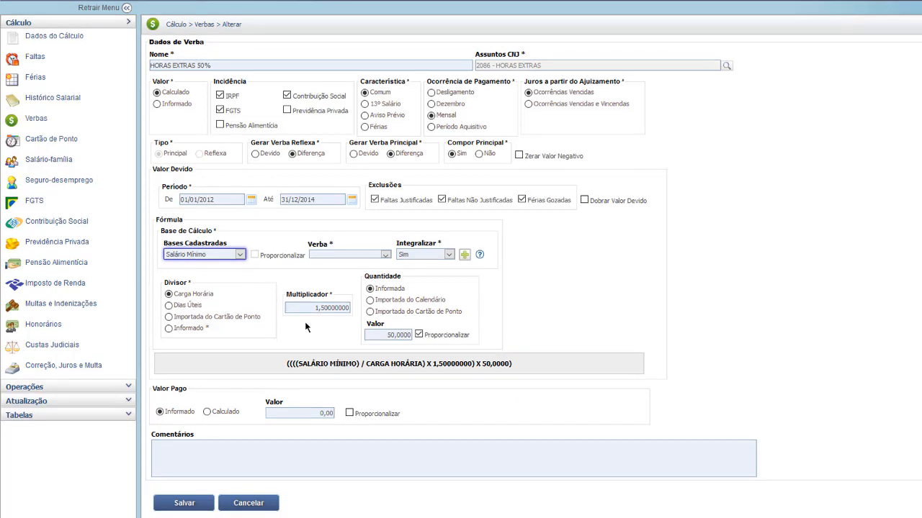
scroll(226, 483, "down", 1)
left_click(180, 480)
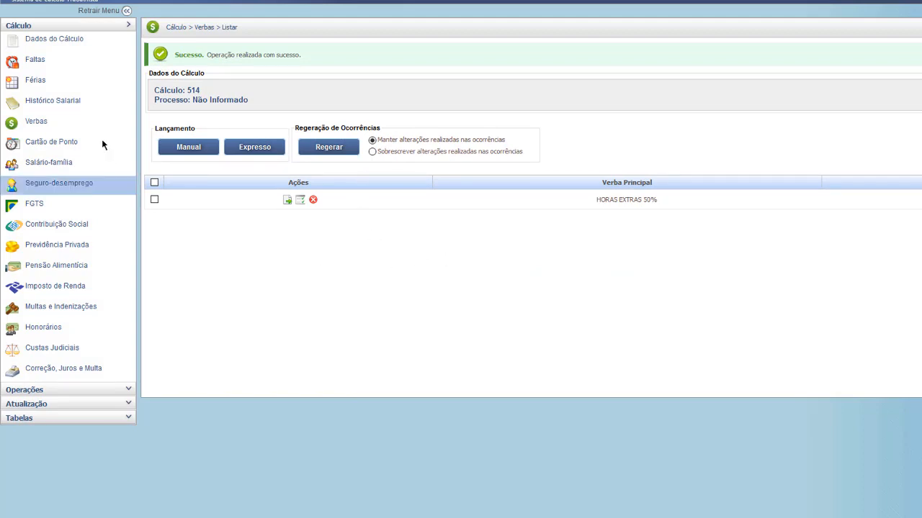
Compare the enjoyed vacation periods with the December 2013 and December 2014 quantities in the HORAS EXTRAS 50% occurrences.
left_click(42, 82)
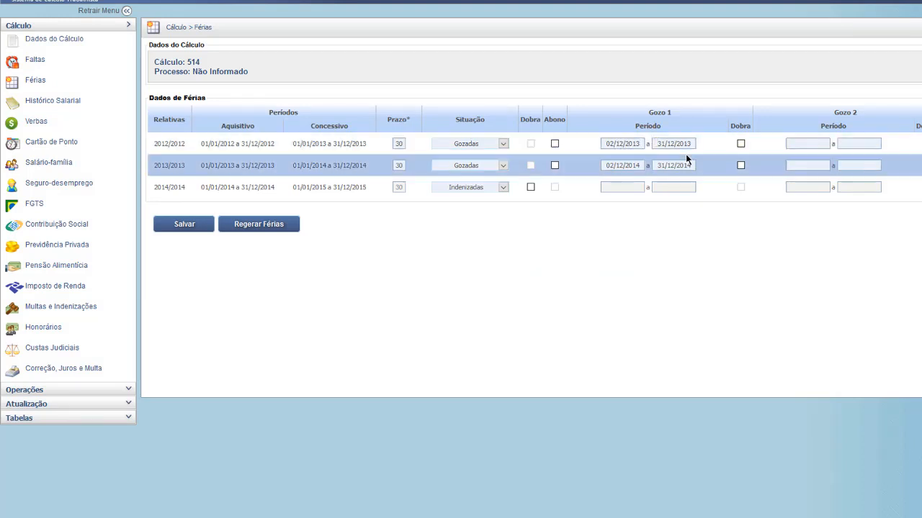
left_click(37, 131)
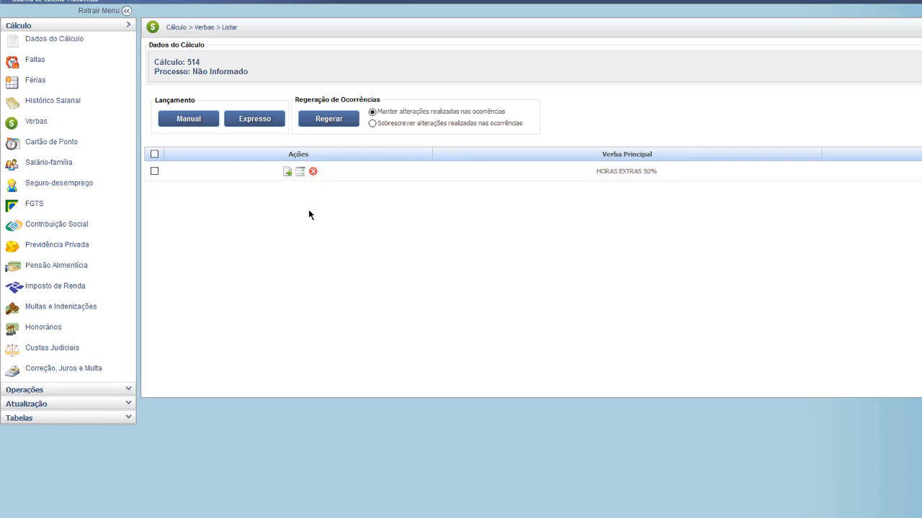
left_click(300, 172)
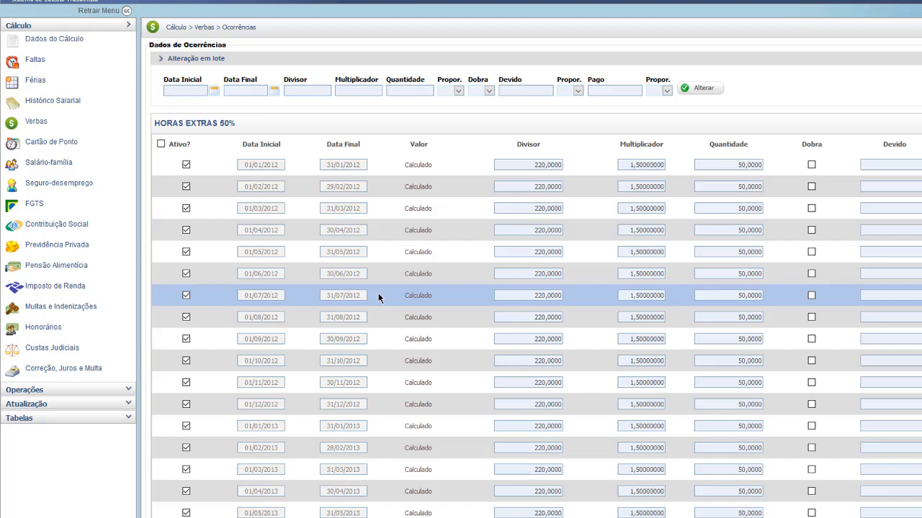
scroll(378, 293, "down", 2)
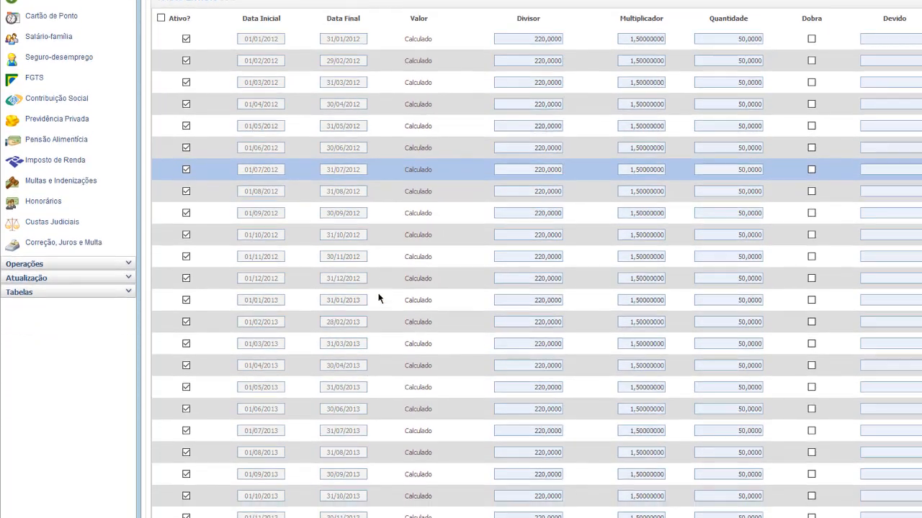
scroll(259, 351, "down", 2)
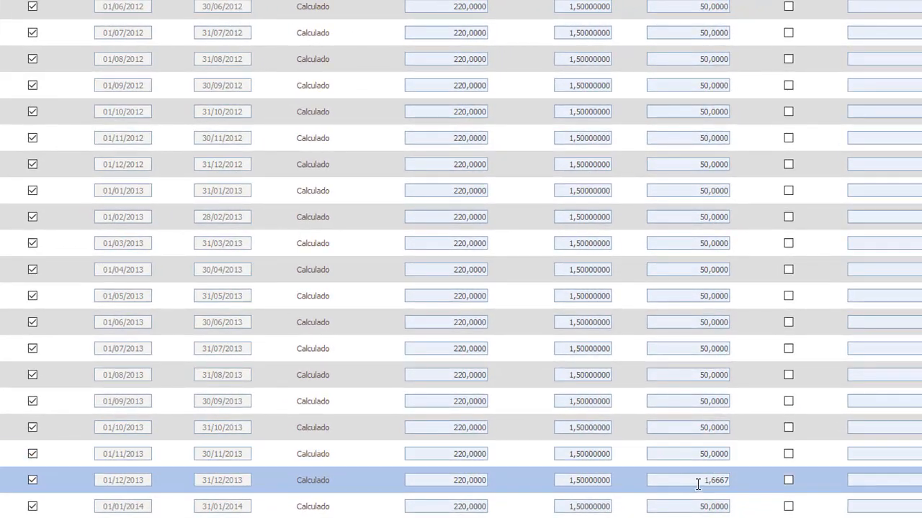
left_click(709, 481)
double_click(728, 483)
scroll(730, 492, "down", 3)
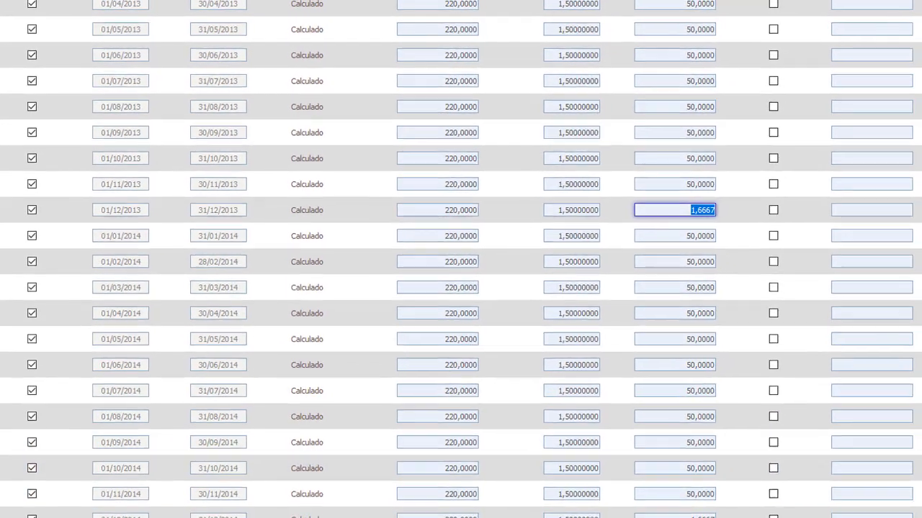
left_click(673, 489)
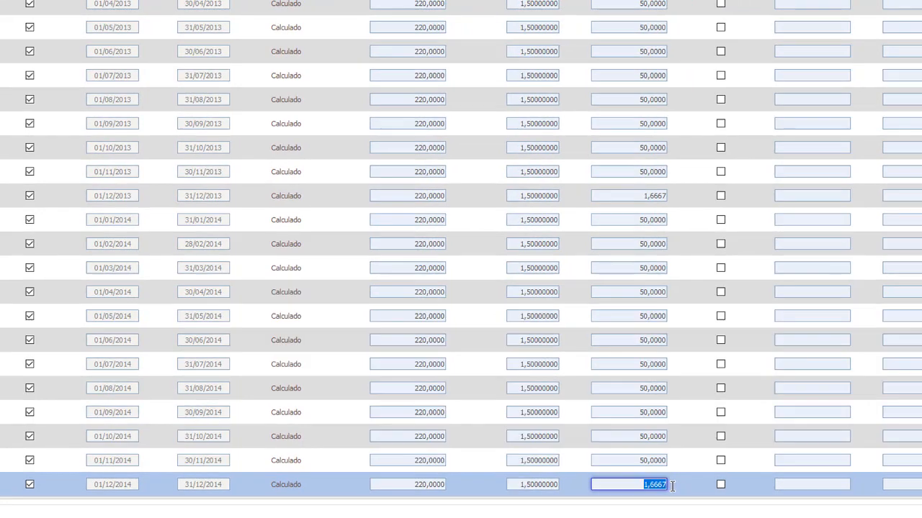
Open the time card module and generate the card values from the recorded shifts, keeping 31 as the monthly closing day.
scroll(584, 211, "up", 3)
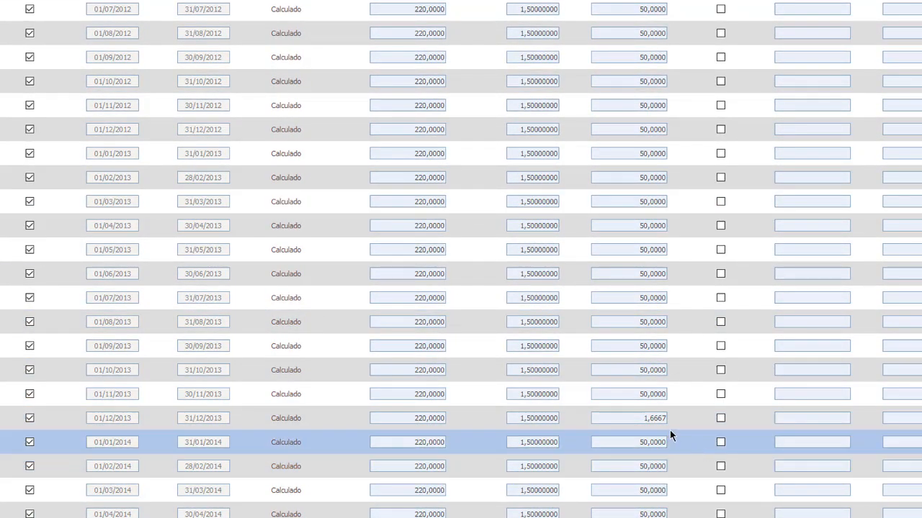
scroll(332, 357, "up", 5)
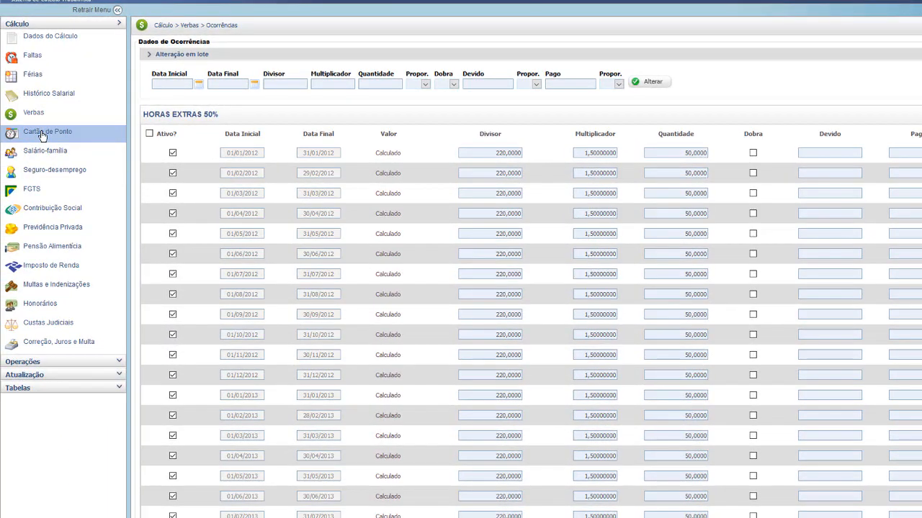
left_click(41, 134)
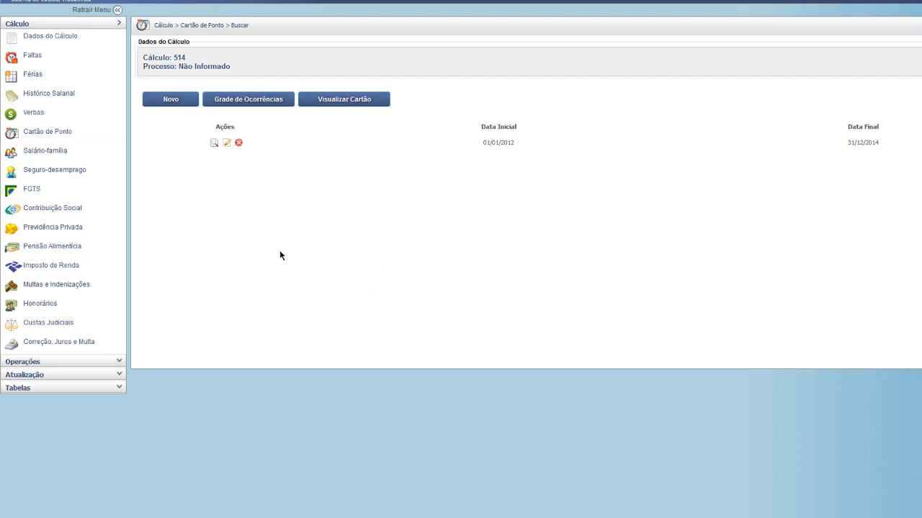
left_click(343, 98)
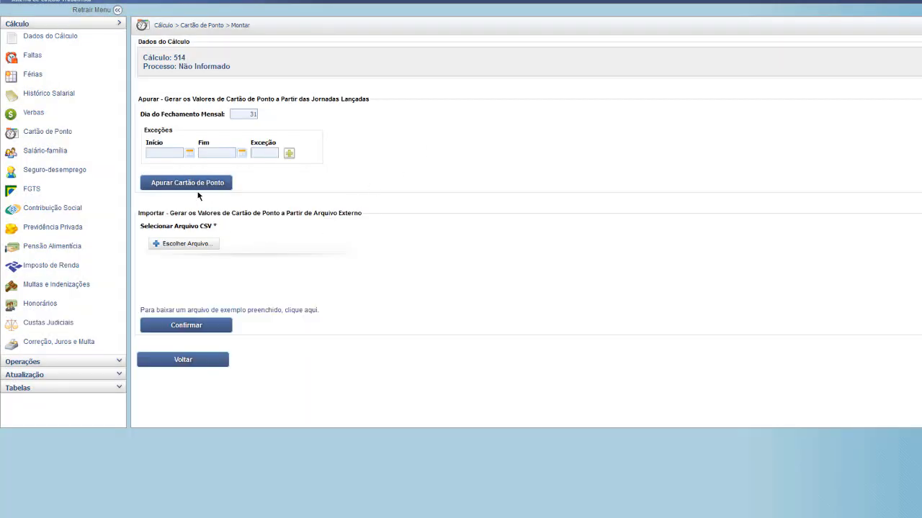
left_click(210, 183)
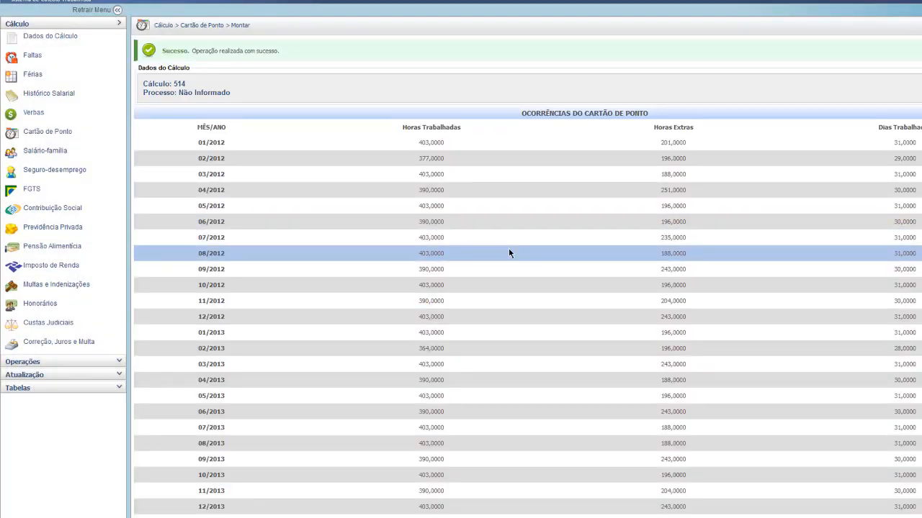
Examine the monthly worked and overtime hours in the generated time card, focusing on December 2013.
scroll(508, 249, "down", 3)
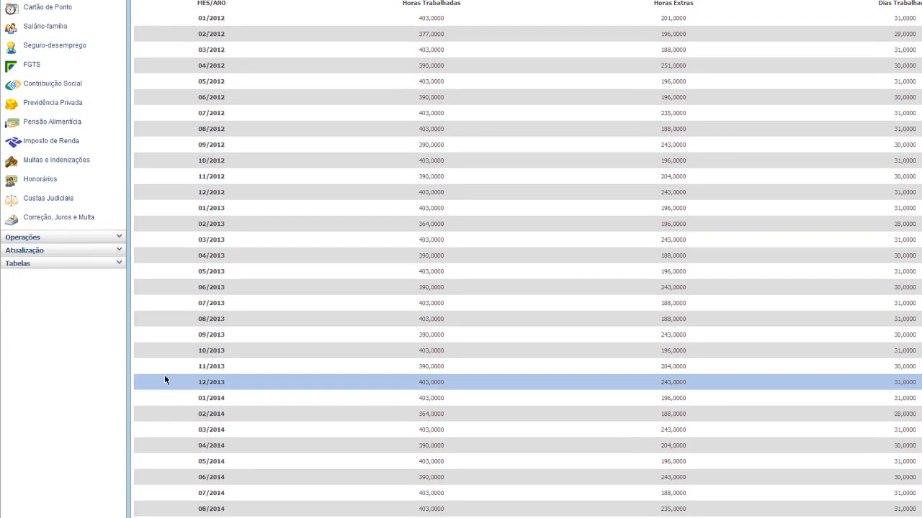
scroll(219, 297, "down", 2)
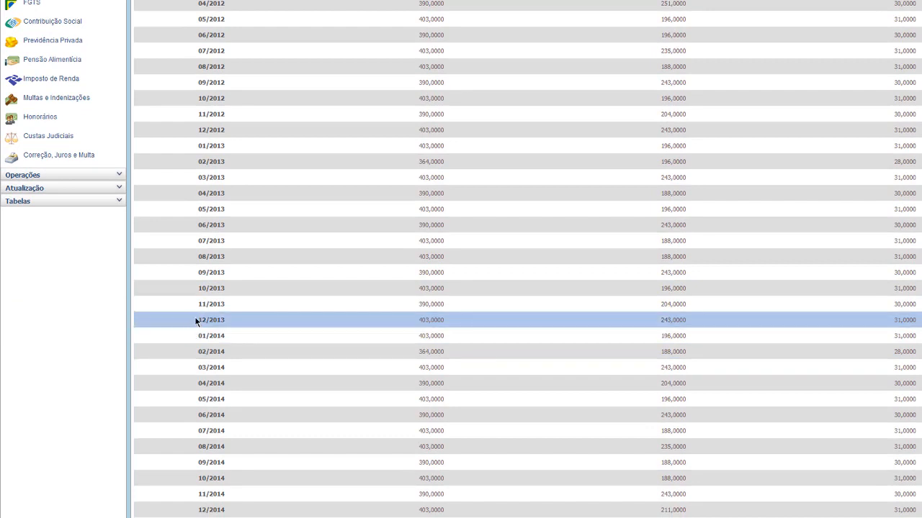
left_click_drag(213, 321, 243, 327)
left_click_drag(324, 322, 705, 326)
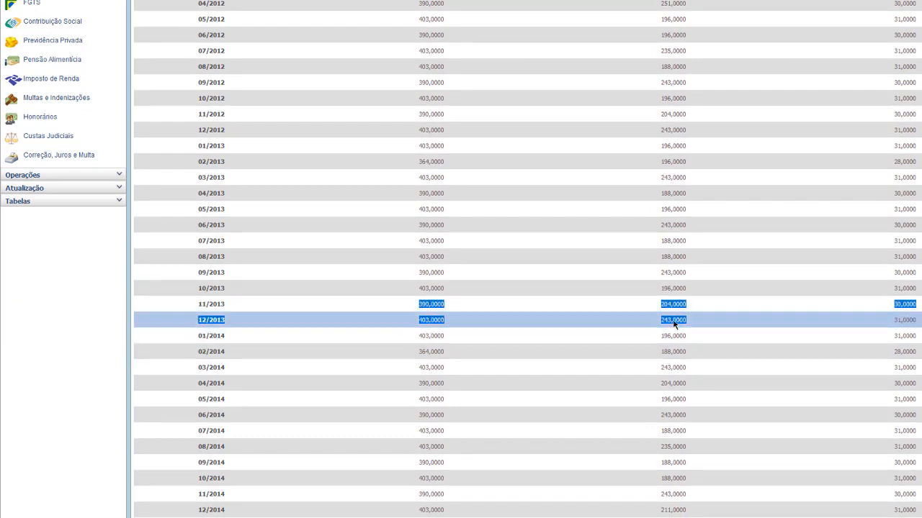
left_click(610, 360)
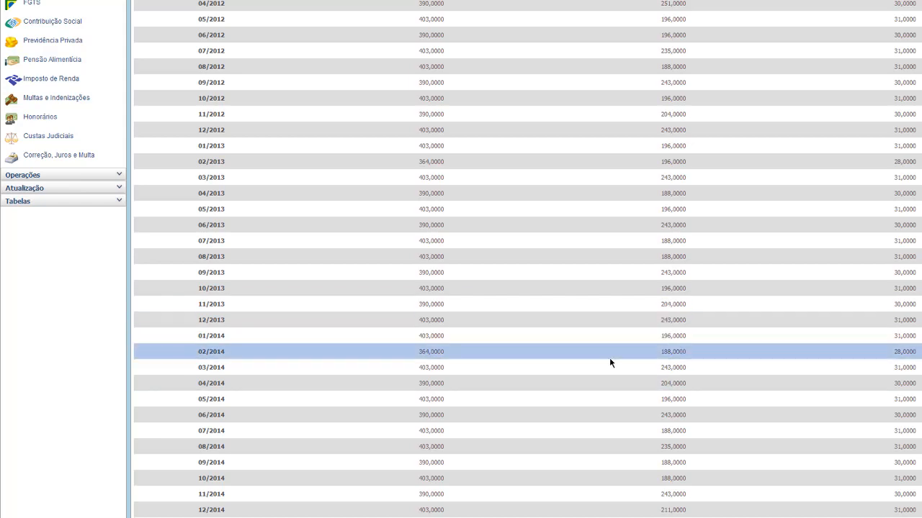
scroll(609, 360, "up", 5)
scroll(616, 353, "down", 6)
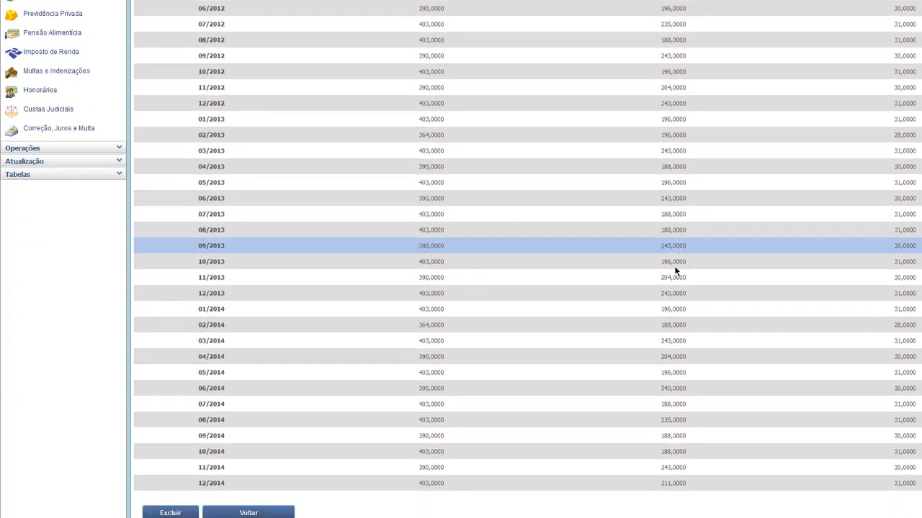
scroll(663, 273, "up", 5)
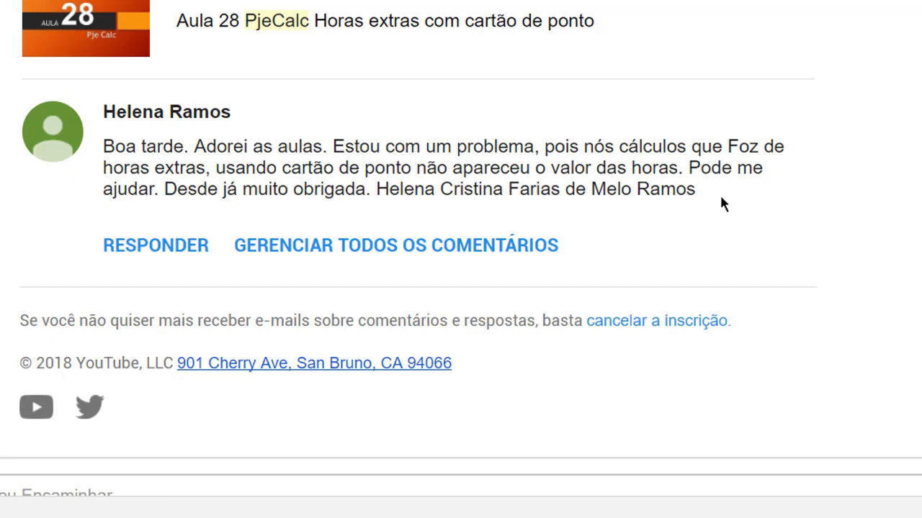
Switch to PJe-Calc, choose the time card as the quantity source in HORAS EXTRAS 50%, and list the quantities available for import.
key("alt+Tab")
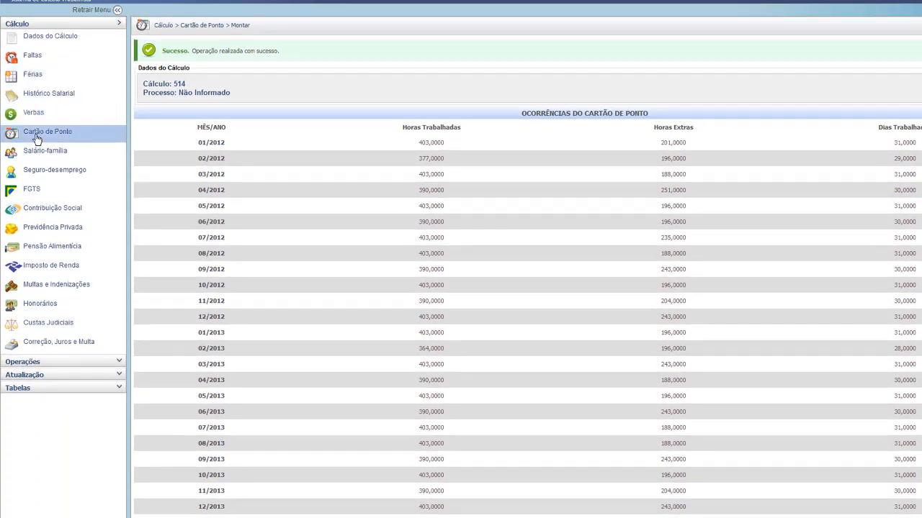
left_click(33, 116)
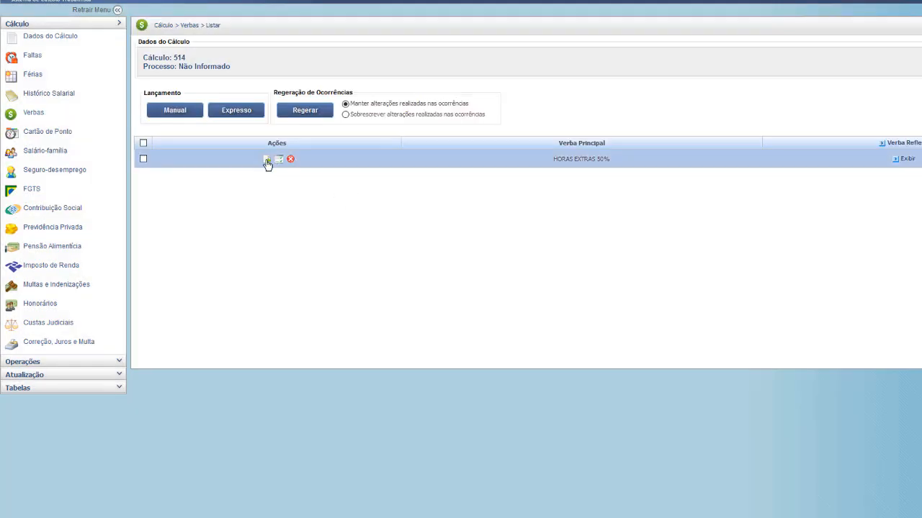
left_click(267, 159)
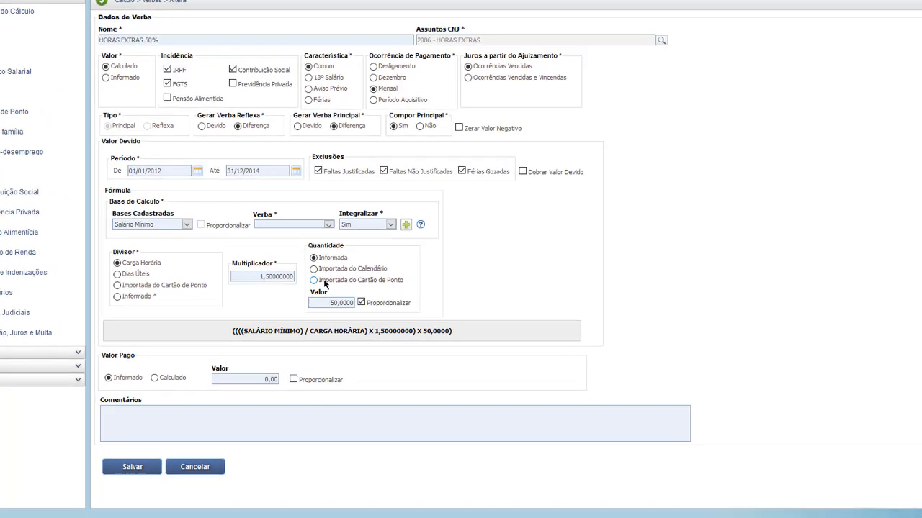
left_click(342, 292)
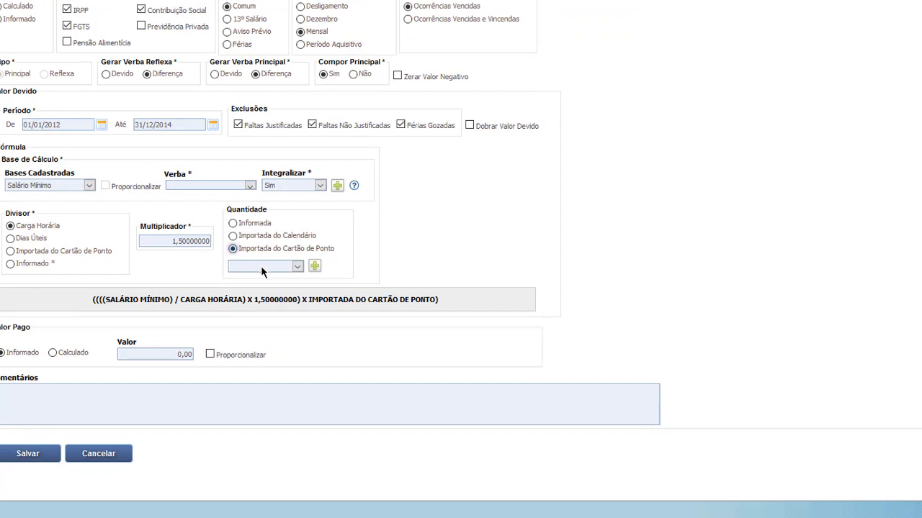
left_click(261, 266)
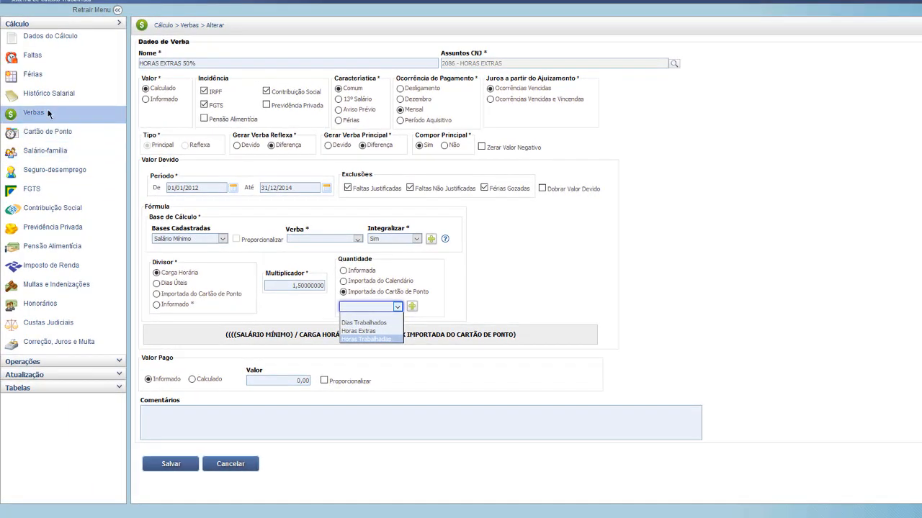
Review the time card's overtime criteria, standard working day and weekly shift schedule, and save the record.
left_click(52, 135)
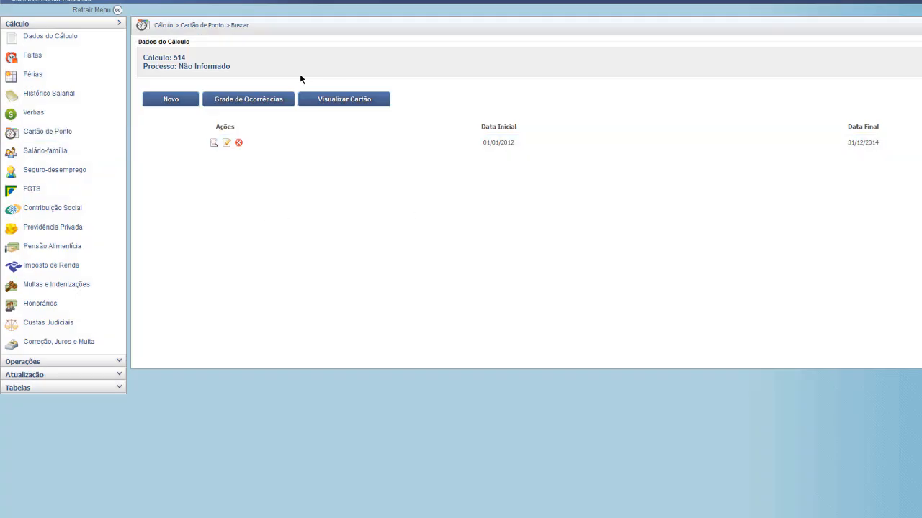
left_click(226, 143)
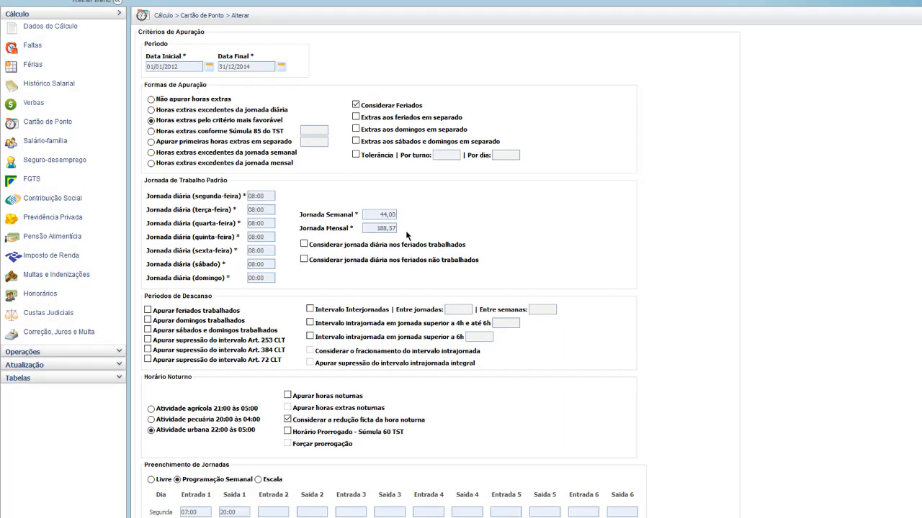
scroll(349, 339, "down", 3)
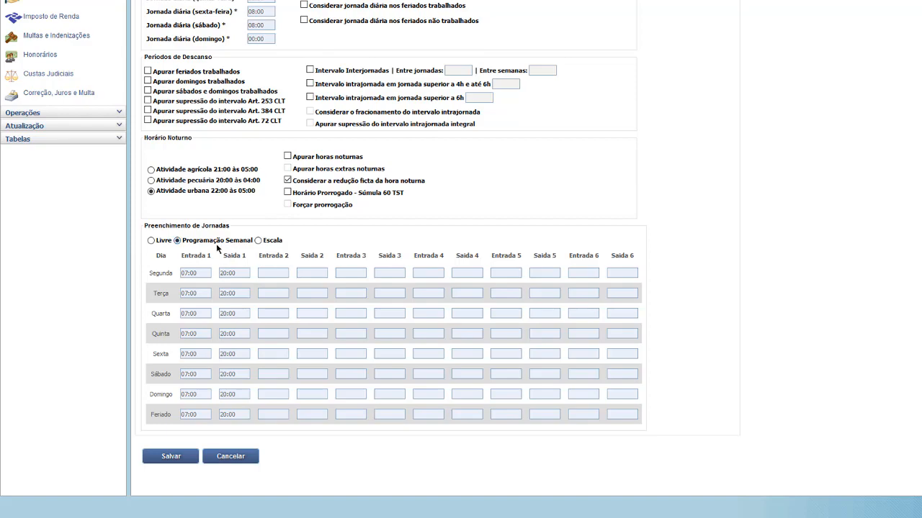
scroll(259, 285, "up", 2)
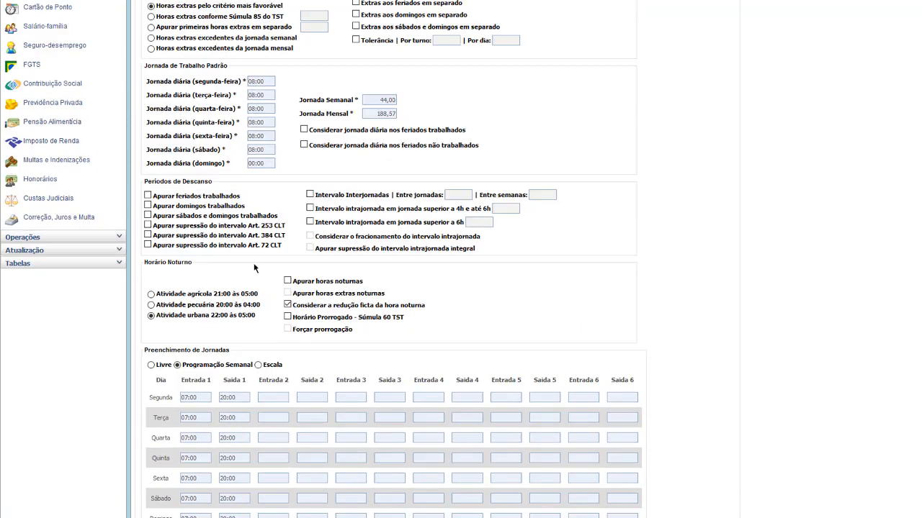
scroll(255, 270, "up", 2)
scroll(267, 284, "down", 3)
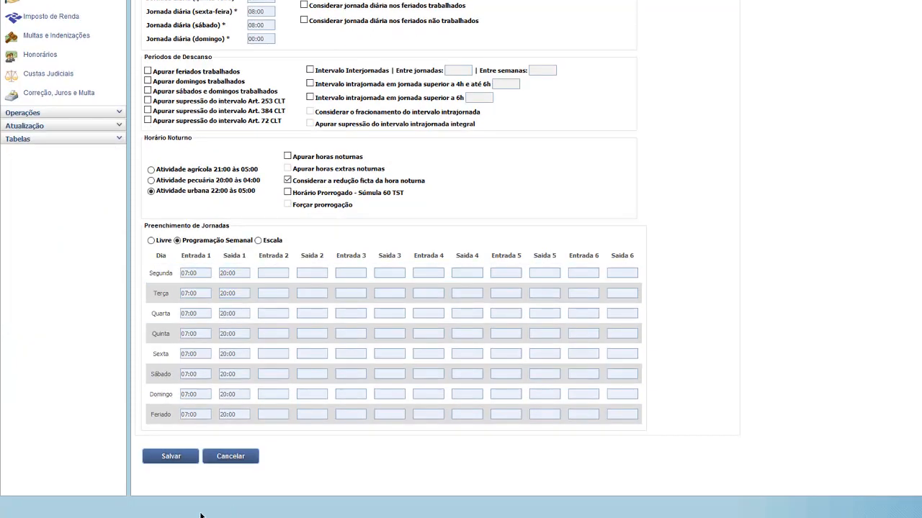
left_click(170, 461)
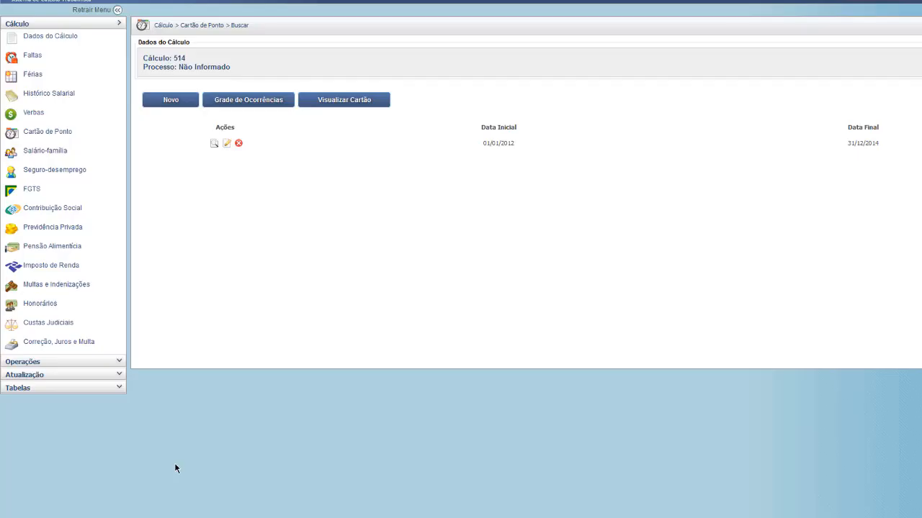
View the monthly time card occurrences from 01/2012 to 12/2014 and return to the time card list.
left_click(357, 124)
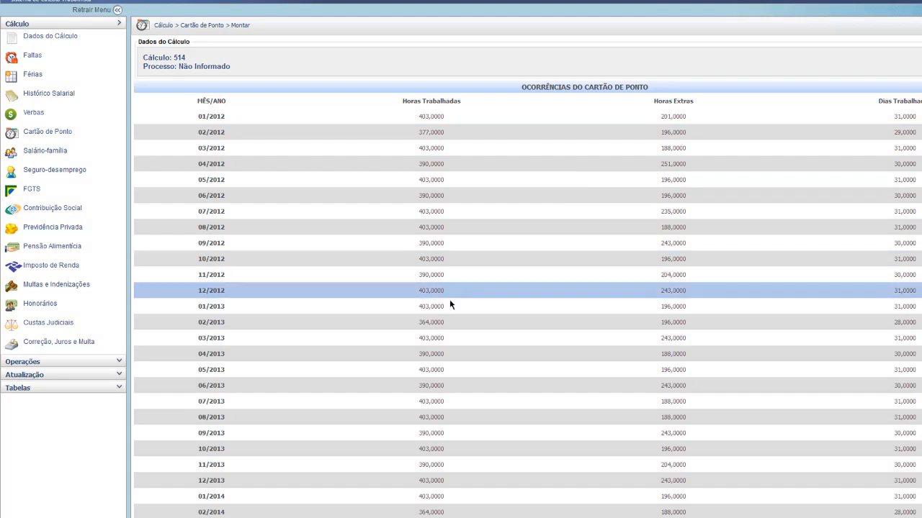
scroll(365, 289, "down", 2)
scroll(364, 299, "down", 5)
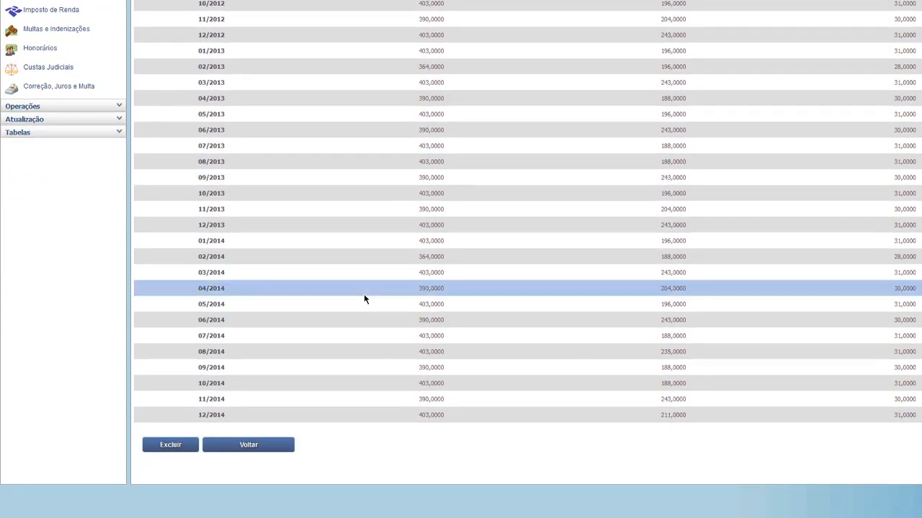
scroll(363, 298, "up", 8)
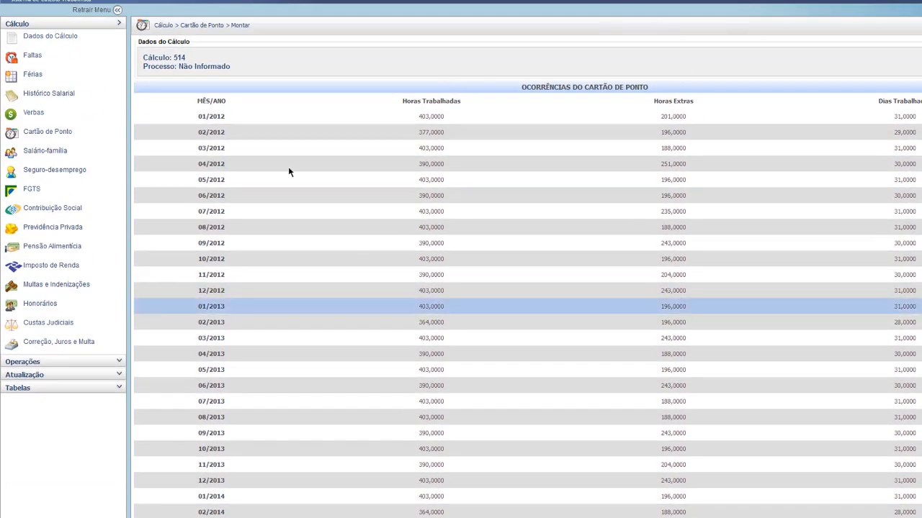
scroll(353, 248, "down", 5)
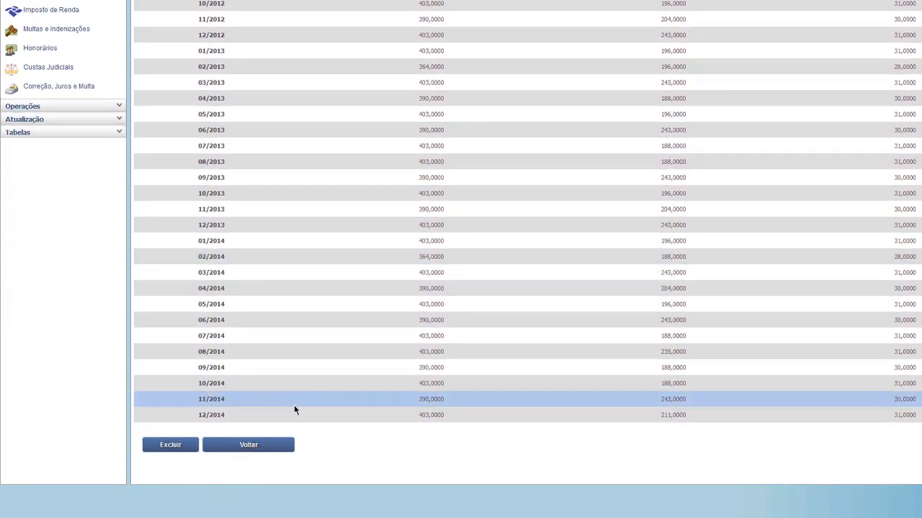
left_click(259, 444)
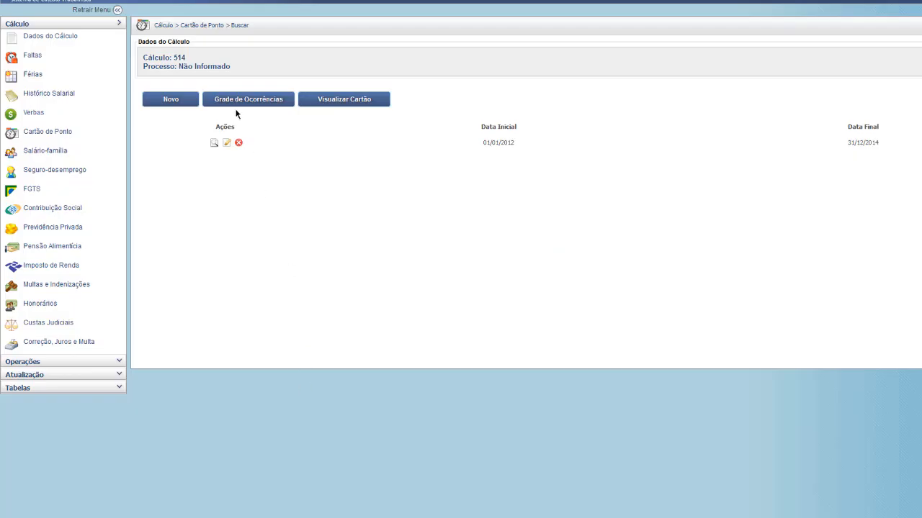
Set the first Monday exit time in the time card's weekly schedule to 23:00 and save the record.
left_click(227, 143)
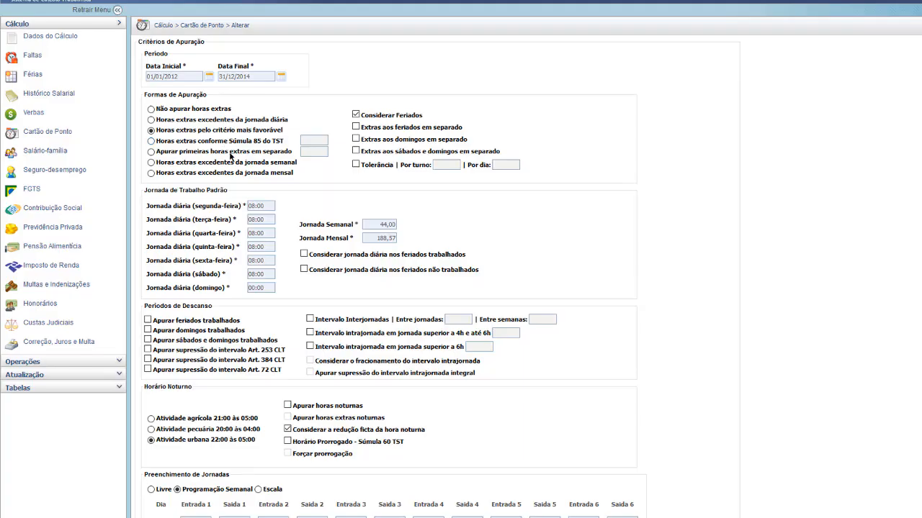
scroll(241, 175, "down", 3)
double_click(239, 335)
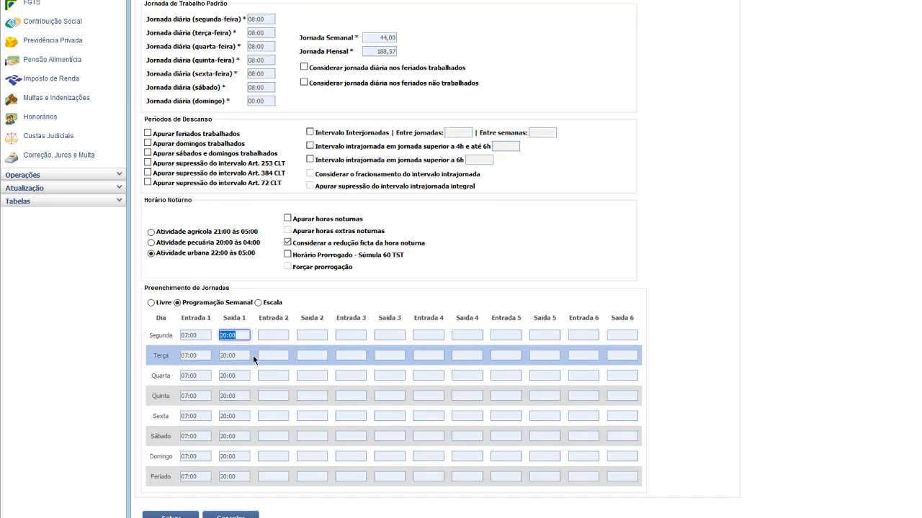
type("23")
left_click(170, 516)
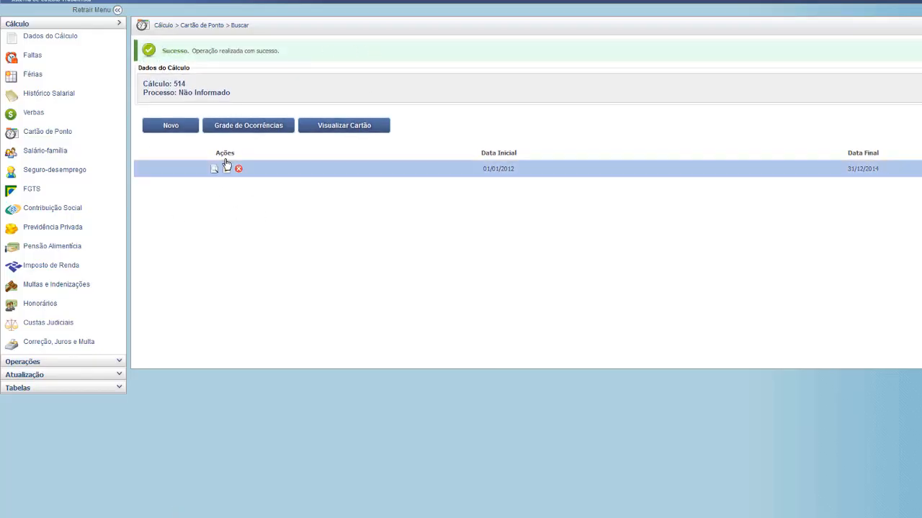
Delete the existing monthly time card occurrences and generate them again from the recorded shifts.
left_click(341, 127)
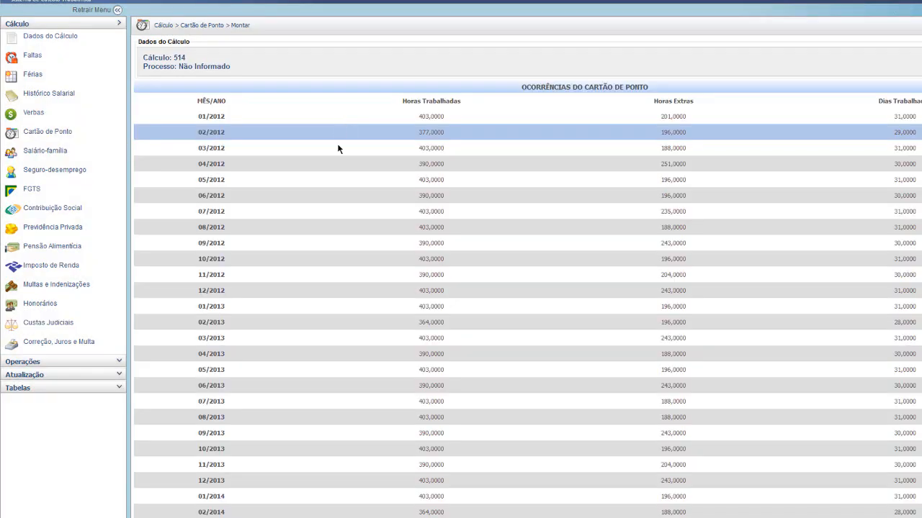
scroll(331, 159, "down", 4)
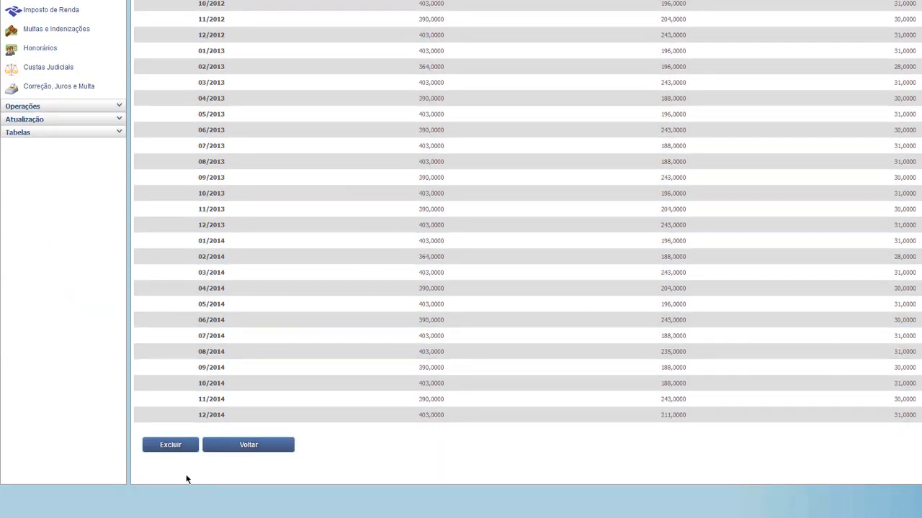
left_click(171, 447)
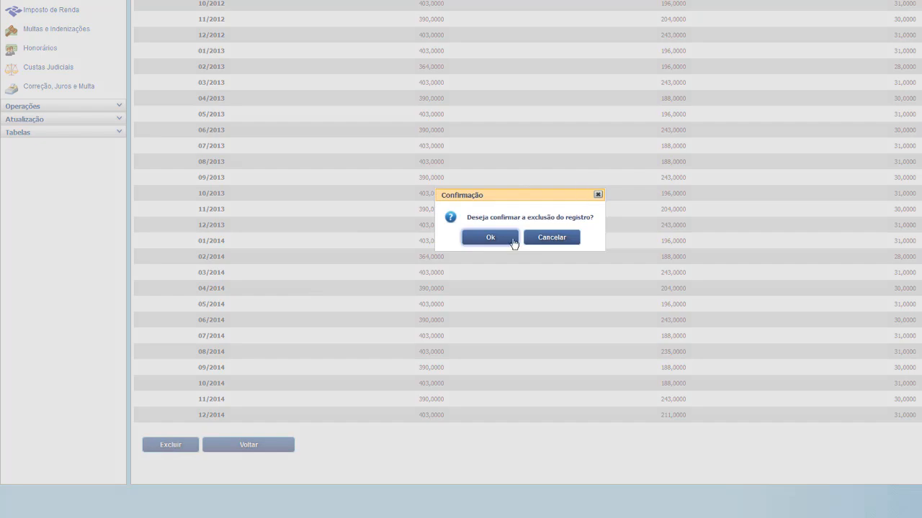
left_click(493, 239)
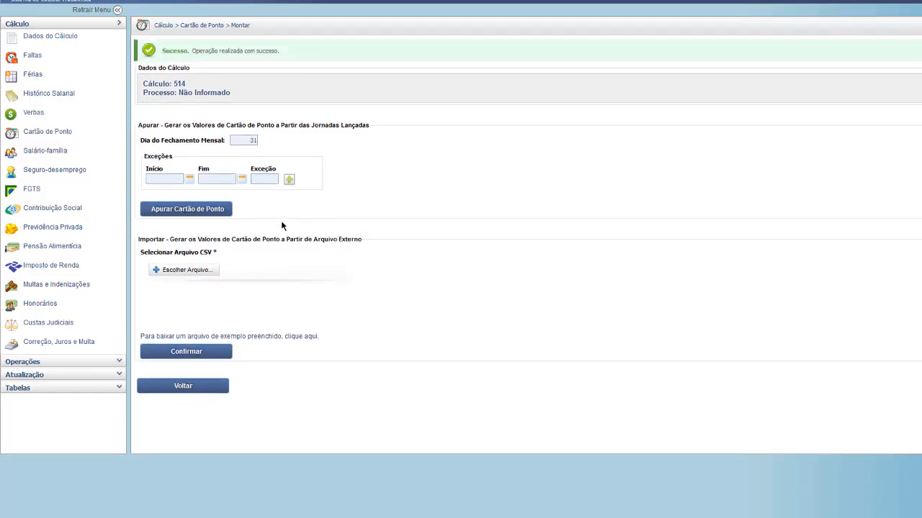
left_click(211, 209)
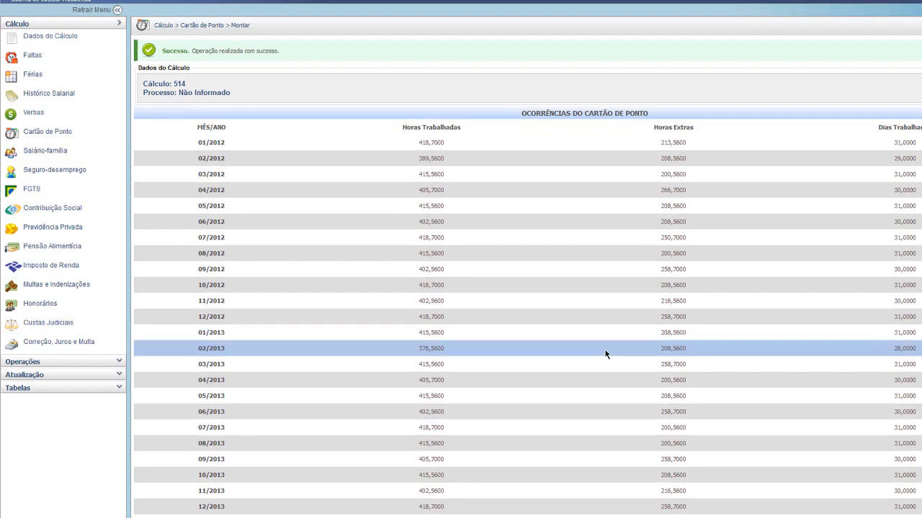
Review the regenerated monthly time card occurrences and read the viewer's Gmail question about overtime values missing from time card calculations.
scroll(489, 411, "down", 5)
scroll(213, 314, "up", 5)
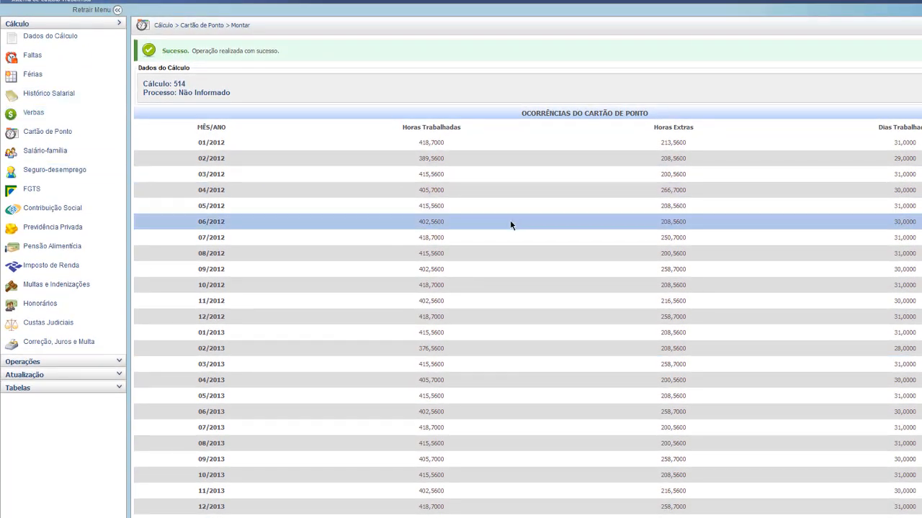
key("alt+Tab")
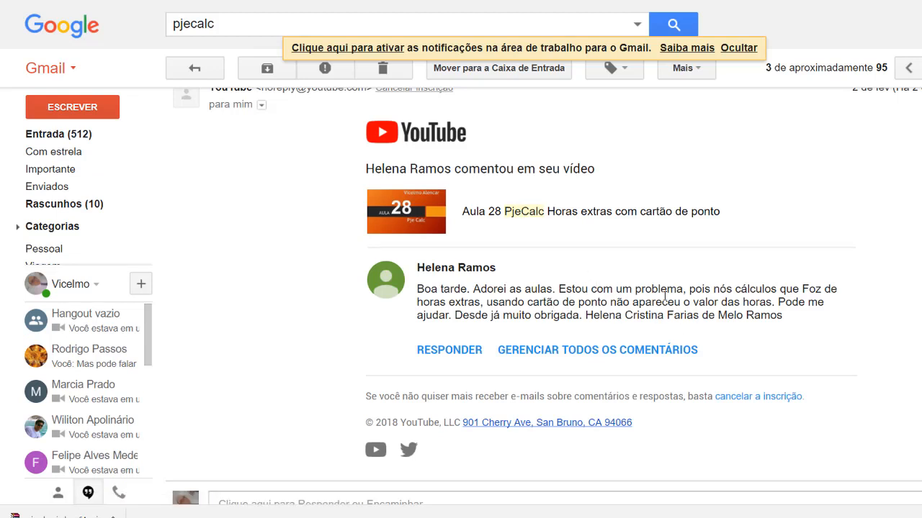
left_click_drag(655, 293, 757, 302)
left_click(757, 301)
left_click(761, 300)
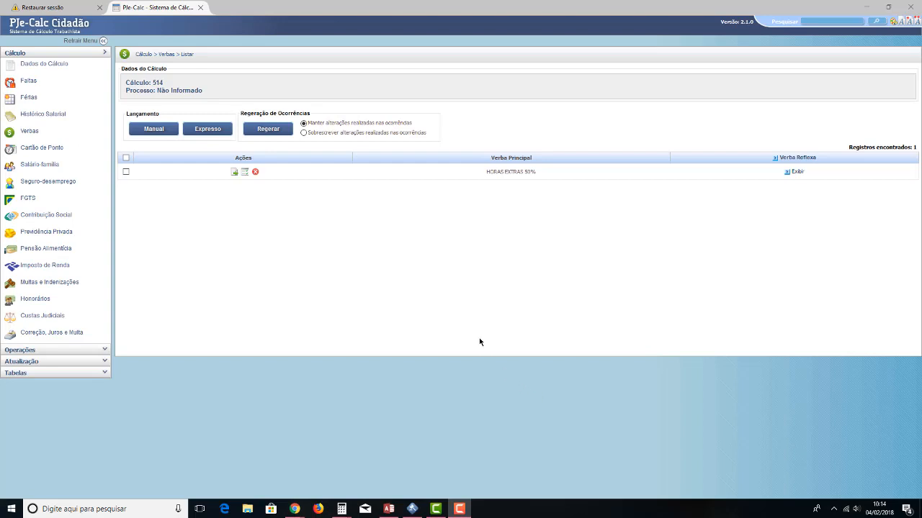
Examine the Devido column in the monthly occurrences of the HORAS EXTRAS 50% item in PJe-Calc.
left_click(245, 173)
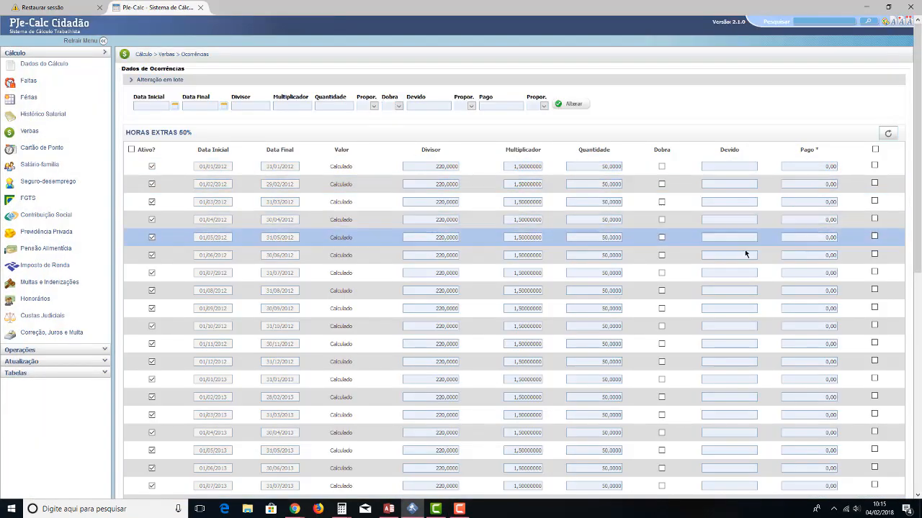
scroll(748, 285, "down", 3)
scroll(754, 301, "down", 3)
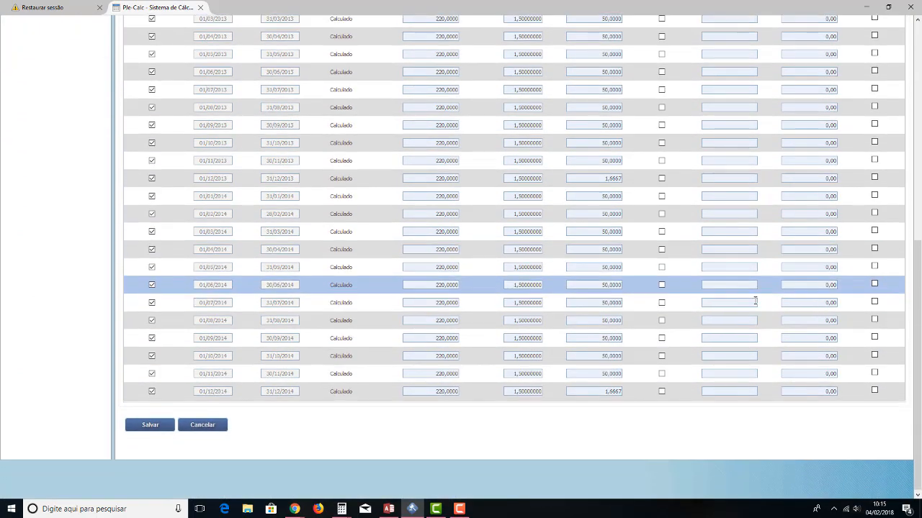
scroll(755, 300, "up", 6)
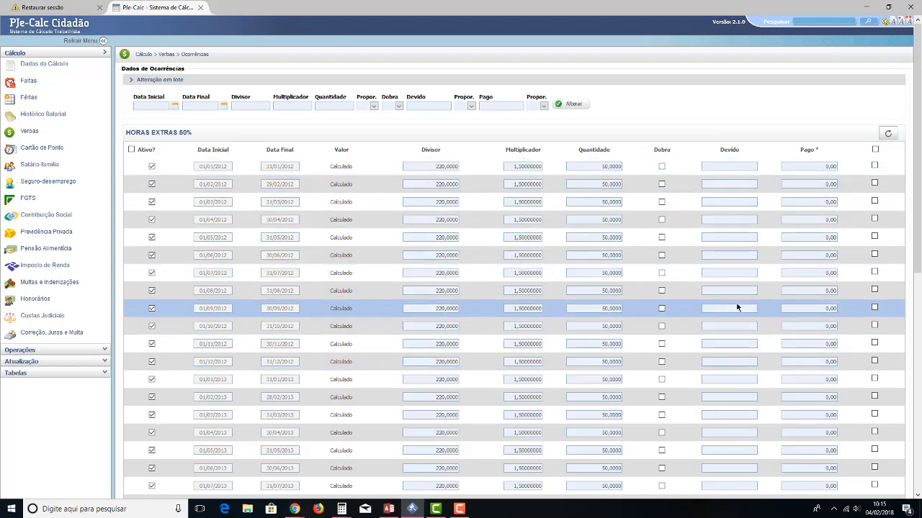
Liquidate the calculation and check the Devido amounts in the monthly occurrences of HORAS EXTRAS 50%.
left_click(62, 351)
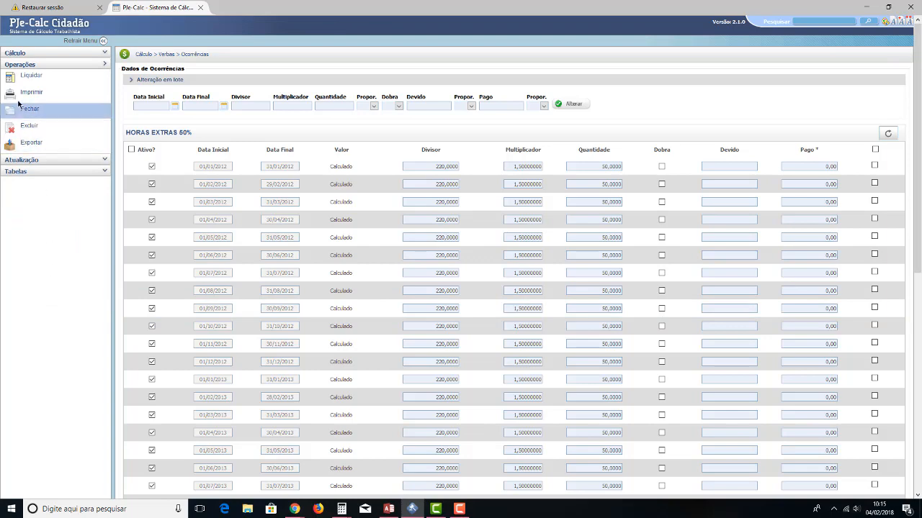
left_click(27, 75)
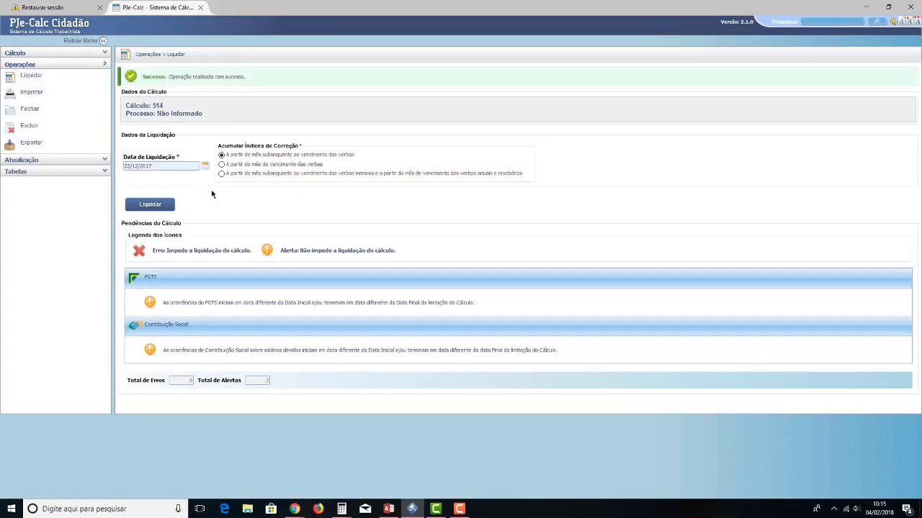
left_click(25, 54)
left_click(30, 133)
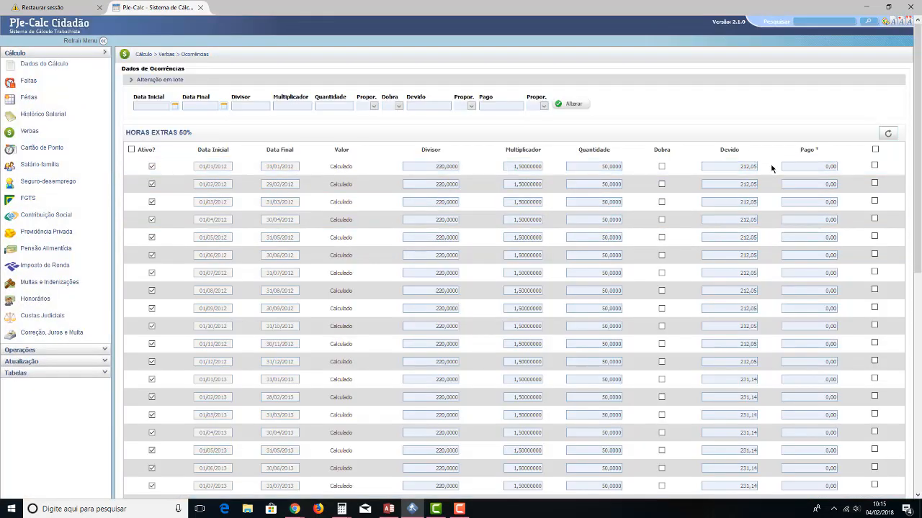
scroll(741, 335, "down", 4)
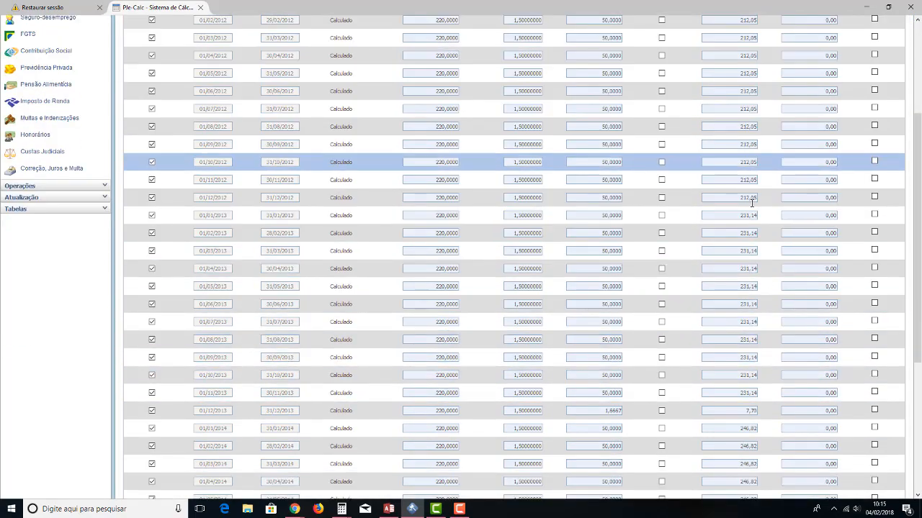
scroll(745, 239, "down", 3)
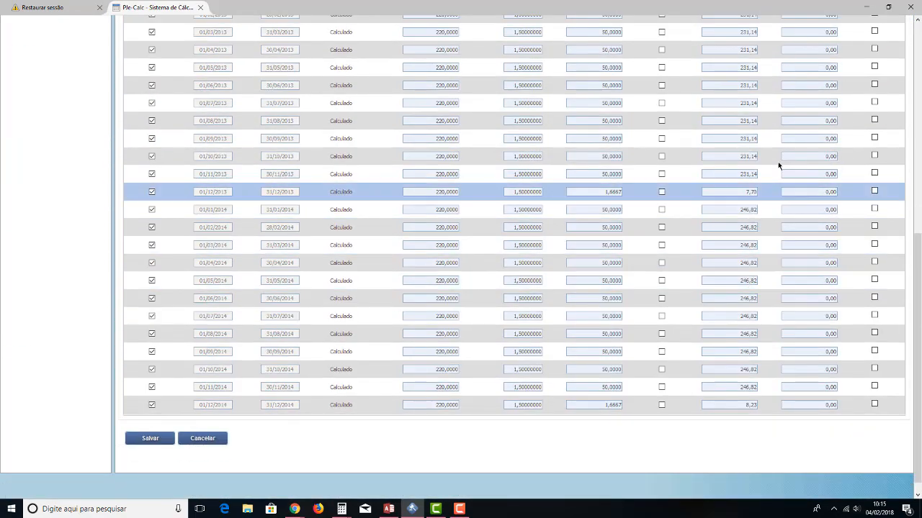
scroll(752, 209, "up", 8)
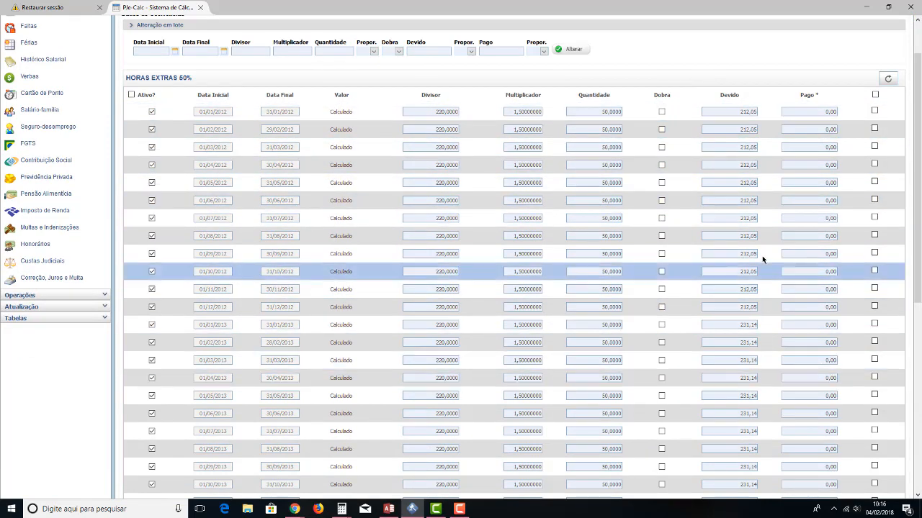
scroll(730, 210, "down", 5)
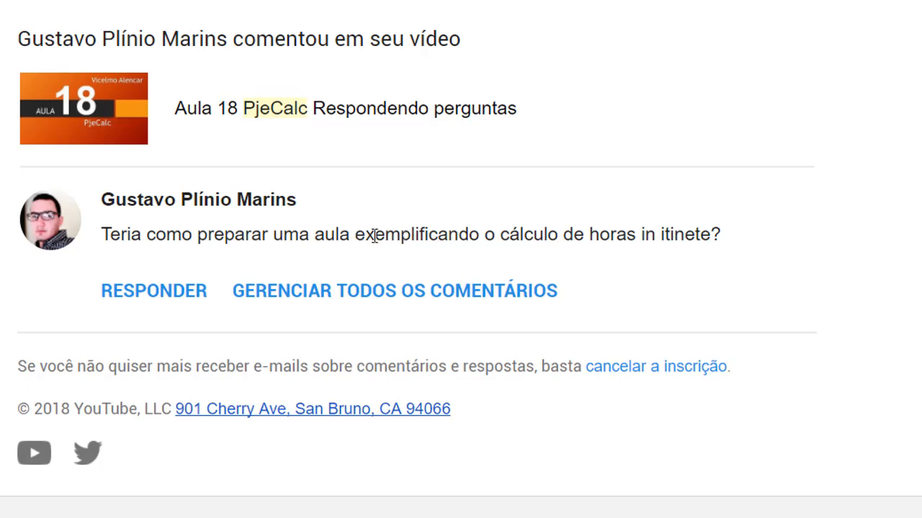
Highlight the viewer's question about calculating in itinere hours and return to the time card's weekly schedule in PJe-Calc.
left_click_drag(370, 235, 692, 204)
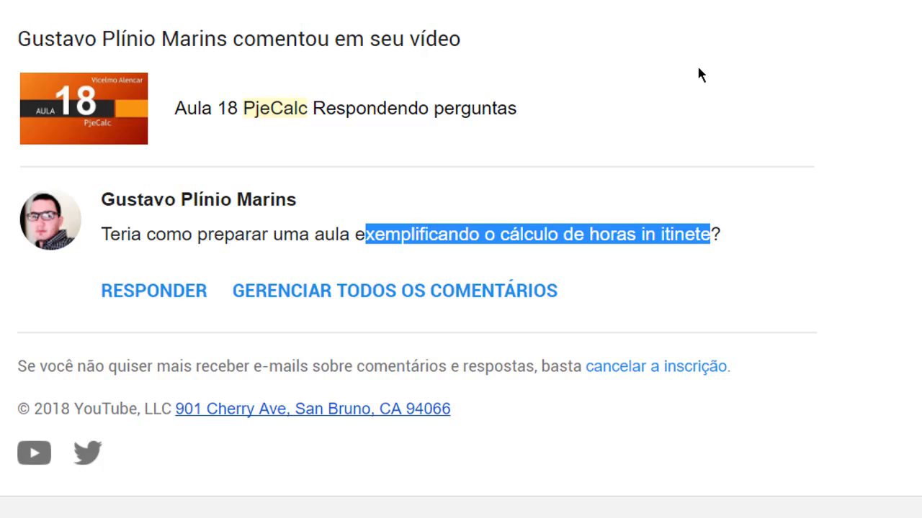
key("alt+Tab")
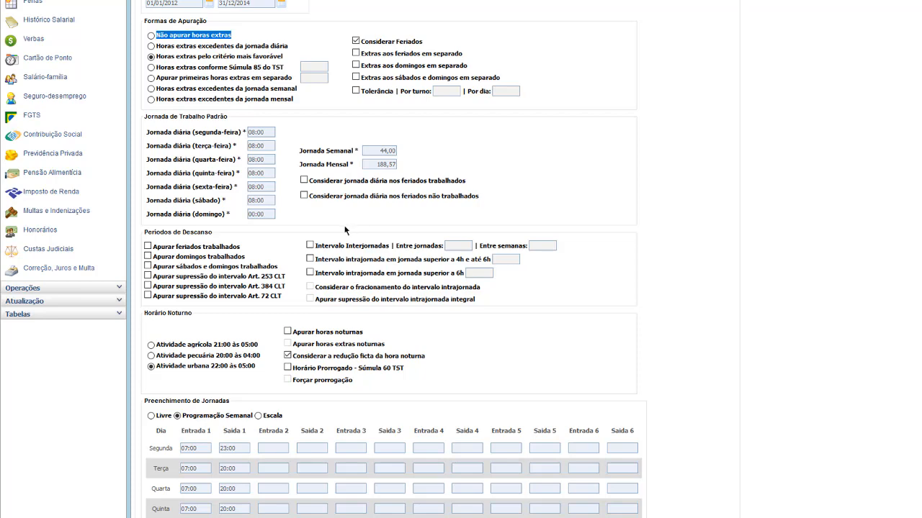
scroll(345, 234, "down", 5)
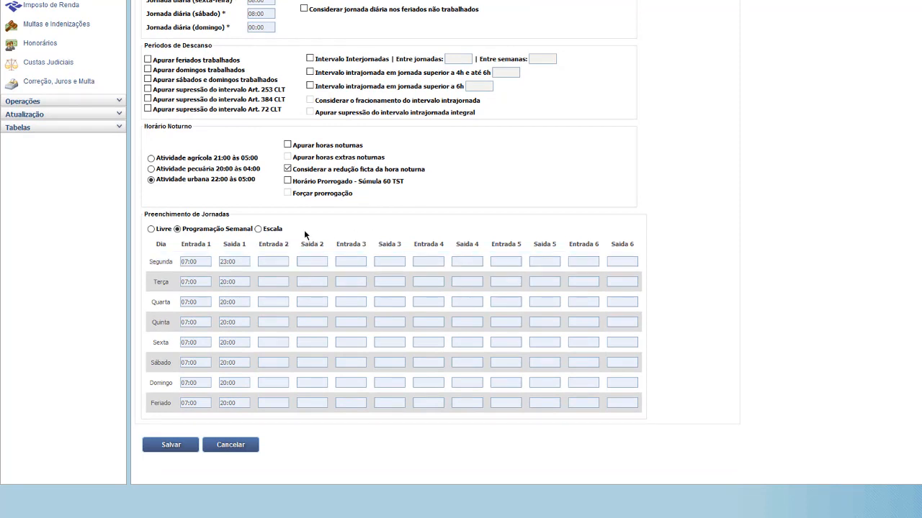
Set Monday's shifts in the time card's weekly schedule to 08:00–12:00 and 13:00–17:00.
left_click(200, 263)
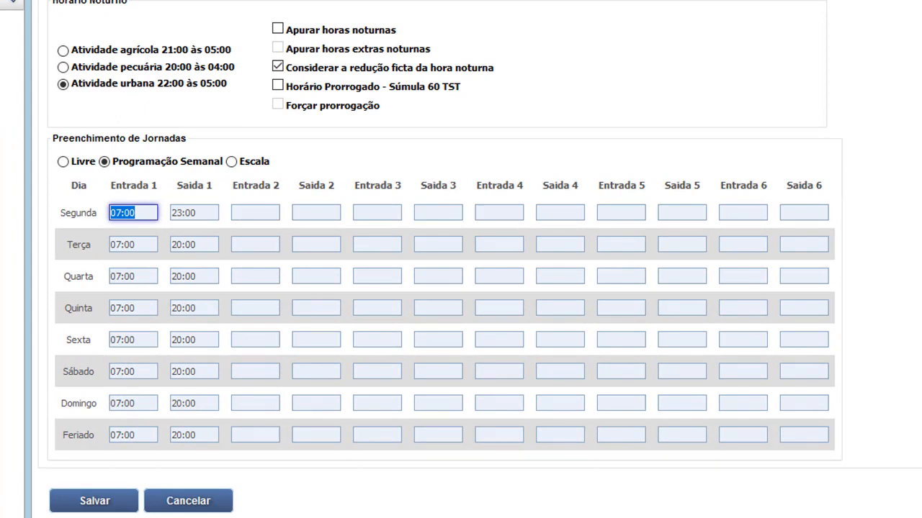
type("08:00")
key("Tab")
type("12:00")
key("Tab")
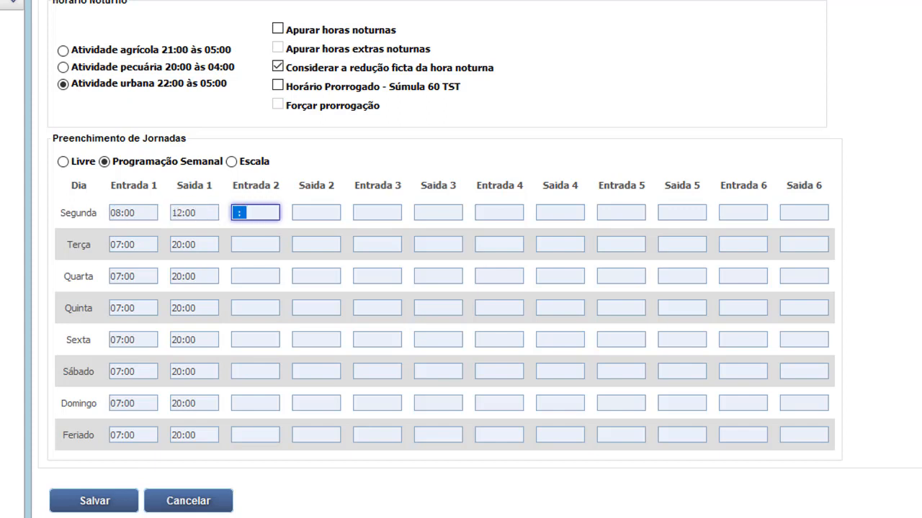
type("13:00")
key("Tab")
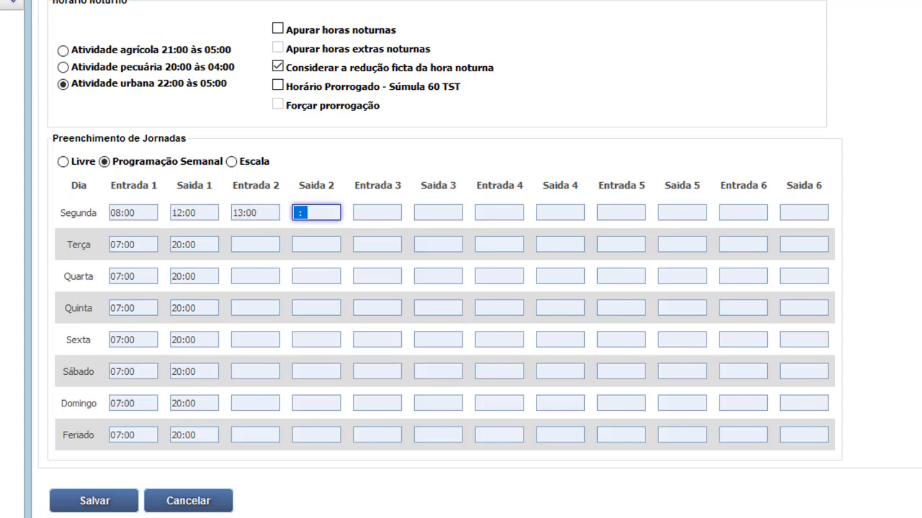
type("17:00")
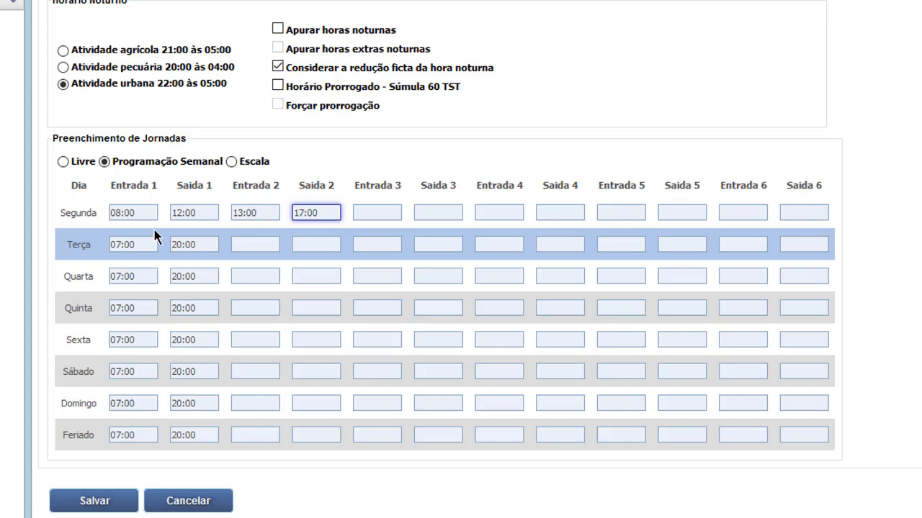
Extend Monday's commuting example by setting the first entry to 07:00 and the second exit to 16:00.
left_click(146, 209)
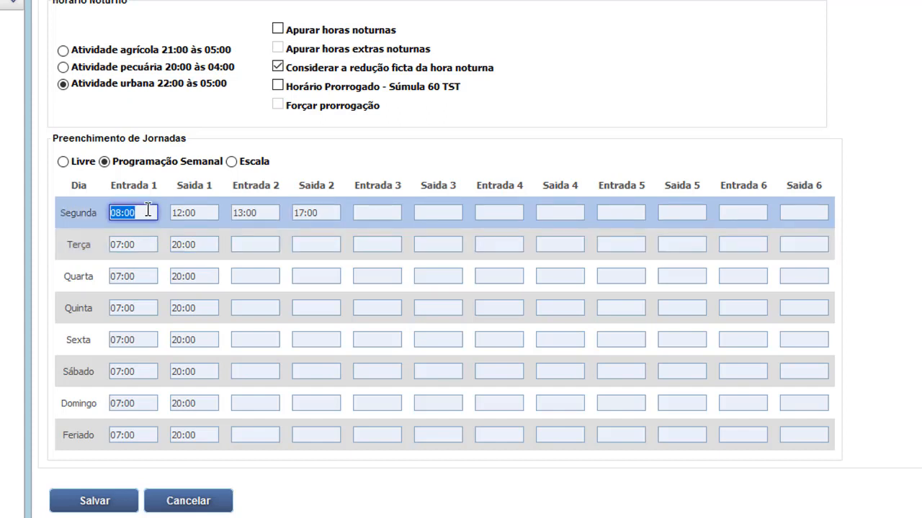
type("07:00")
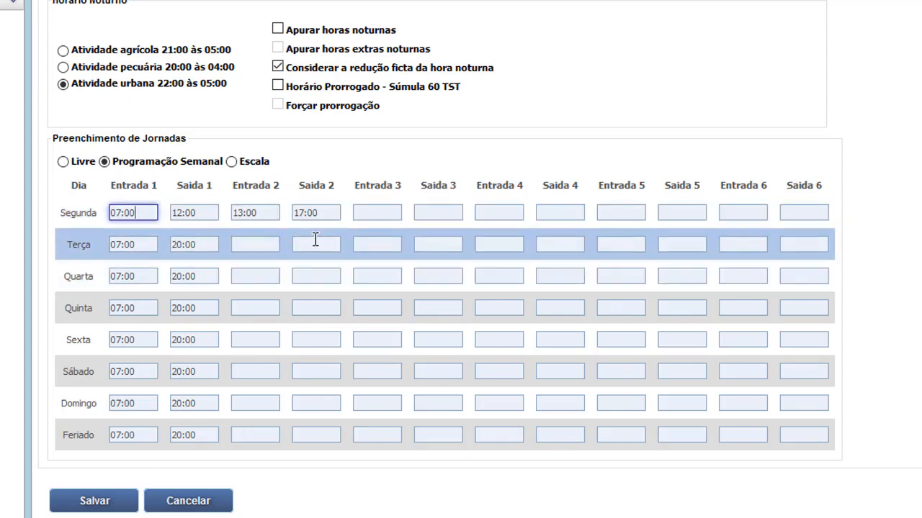
left_click(323, 216)
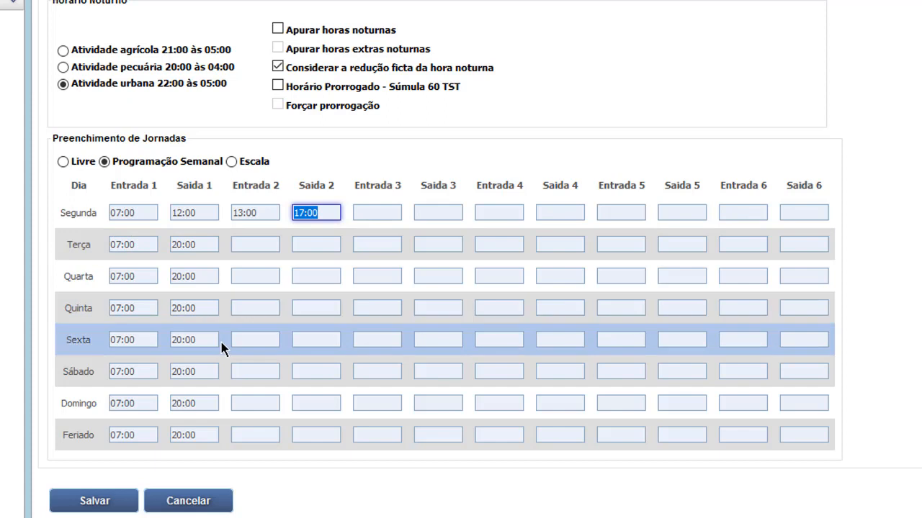
type("16:00")
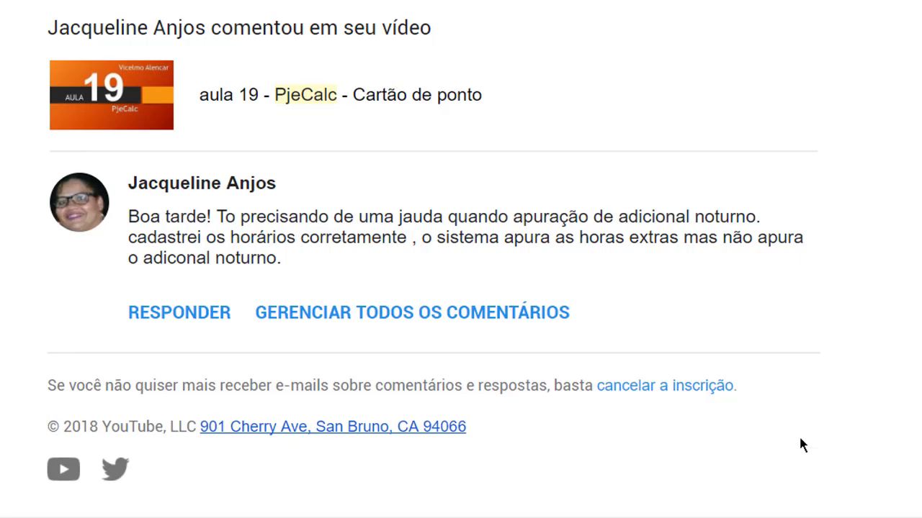
Switch from the viewer's night premium question to PJe-Calc and examine the time card's Apurar horas noturnas option.
key("alt+Tab")
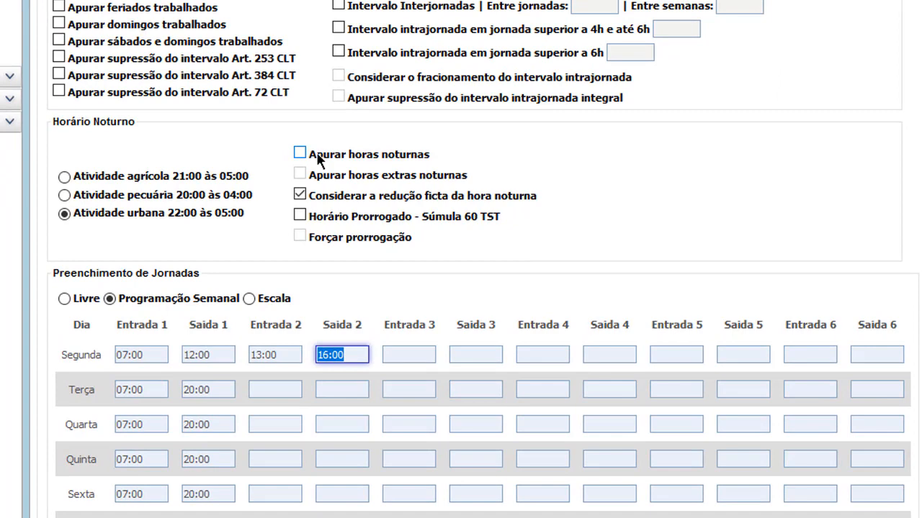
left_click_drag(317, 154, 468, 144)
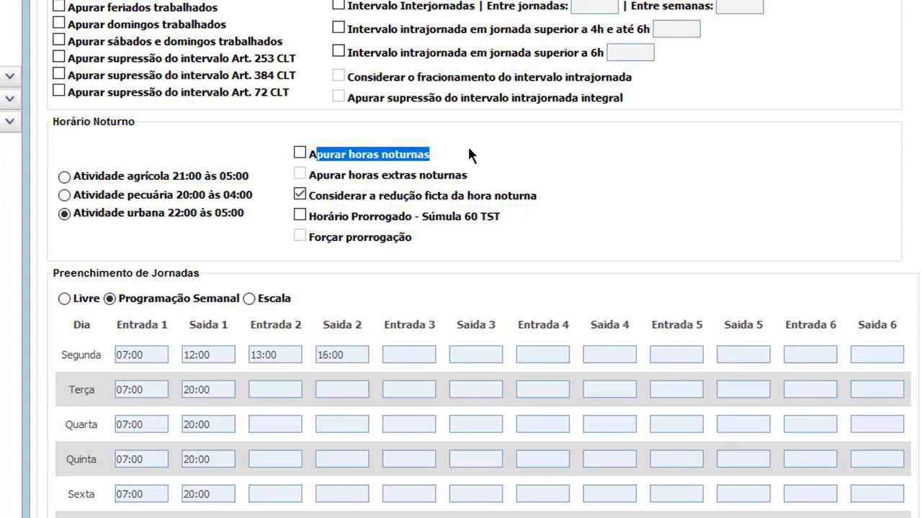
double_click(135, 92)
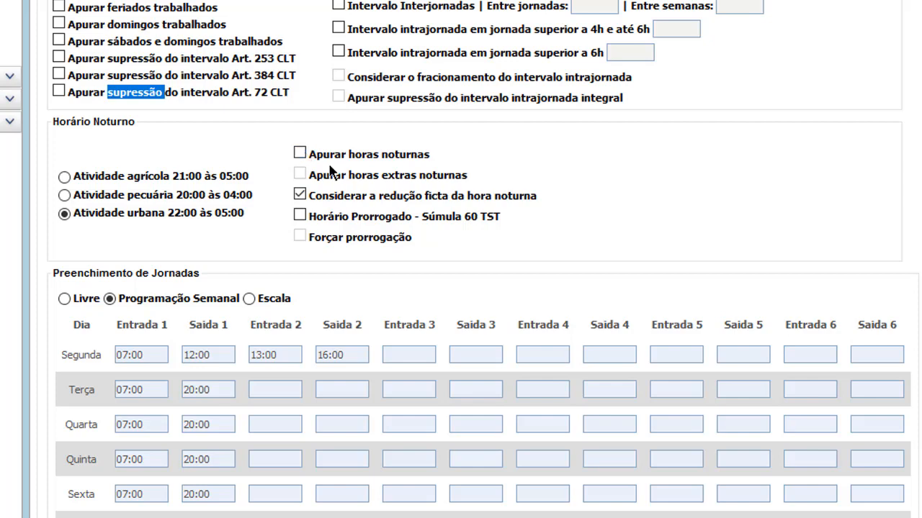
Set Monday's second exit to 23:00 and Tuesday's first exit to 23:50 in the weekly schedule, and save the time card.
scroll(334, 179, "down", 1)
scroll(334, 180, "down", 5)
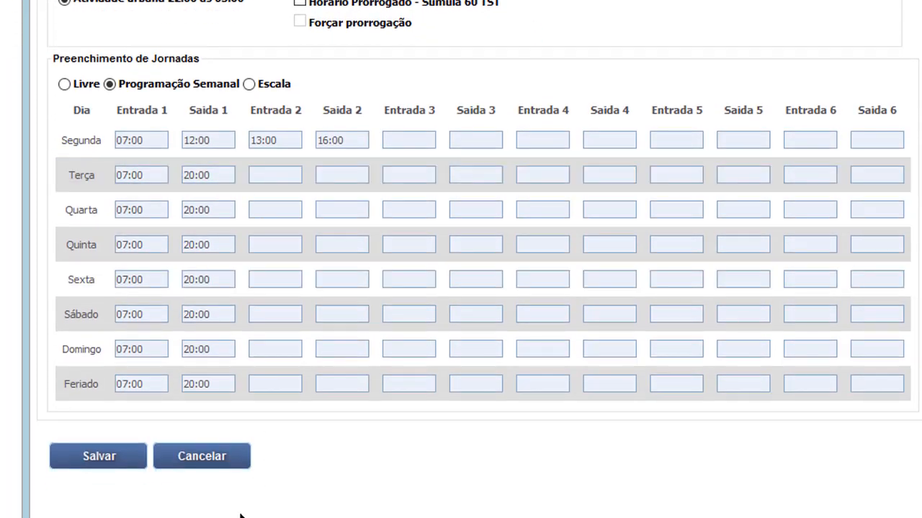
scroll(329, 237, "up", 1)
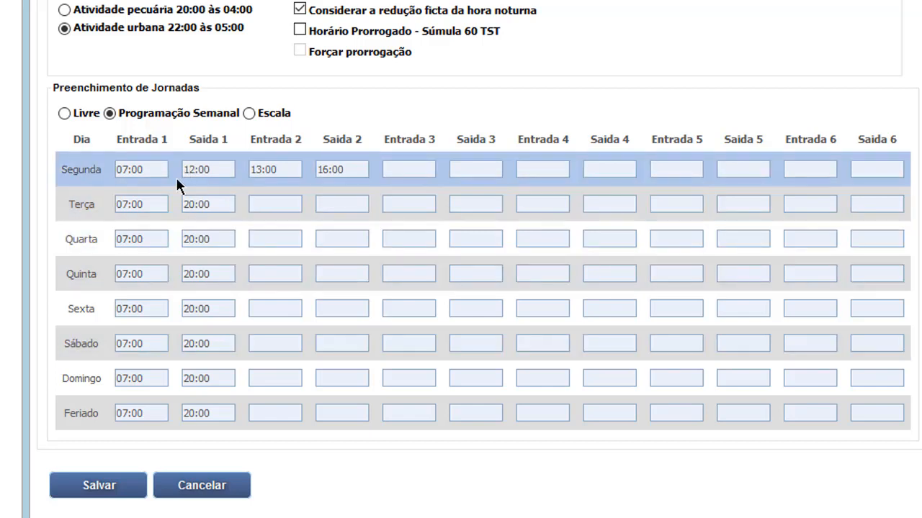
left_click(341, 168)
scroll(342, 168, "down", 1)
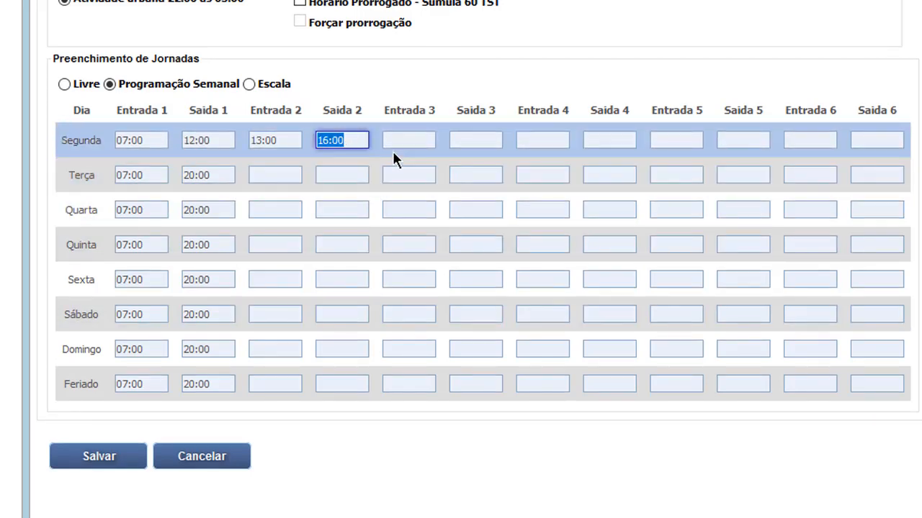
type("23:00")
left_click(222, 175)
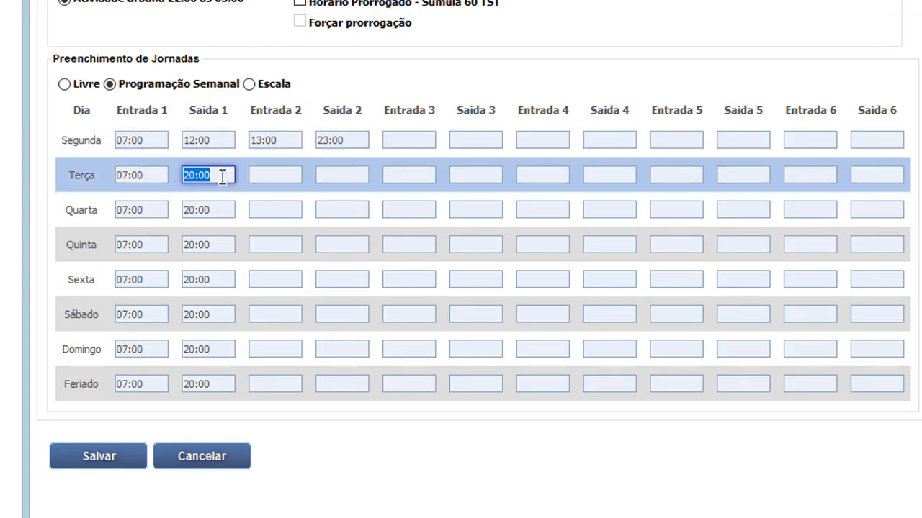
type("23:50")
left_click(87, 455)
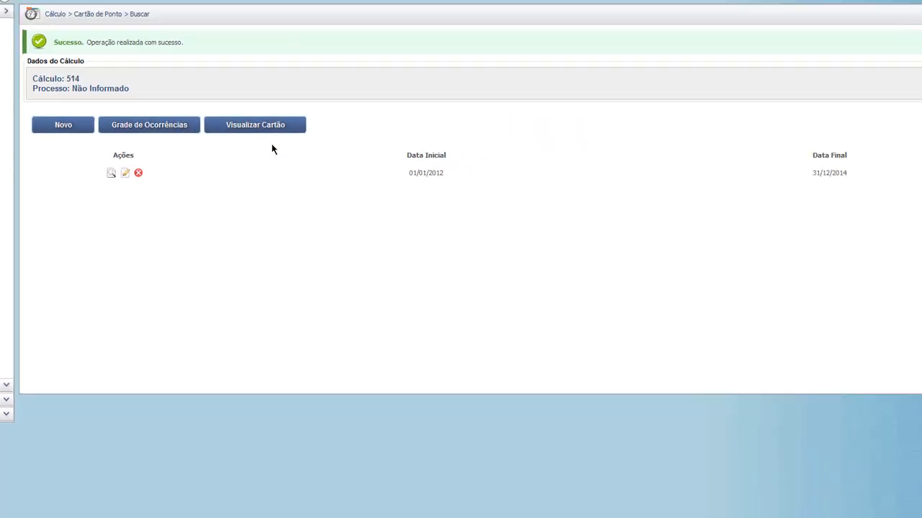
Delete the time card's existing occurrences, regenerate them from the recorded shifts, and review the monthly results.
left_click(262, 130)
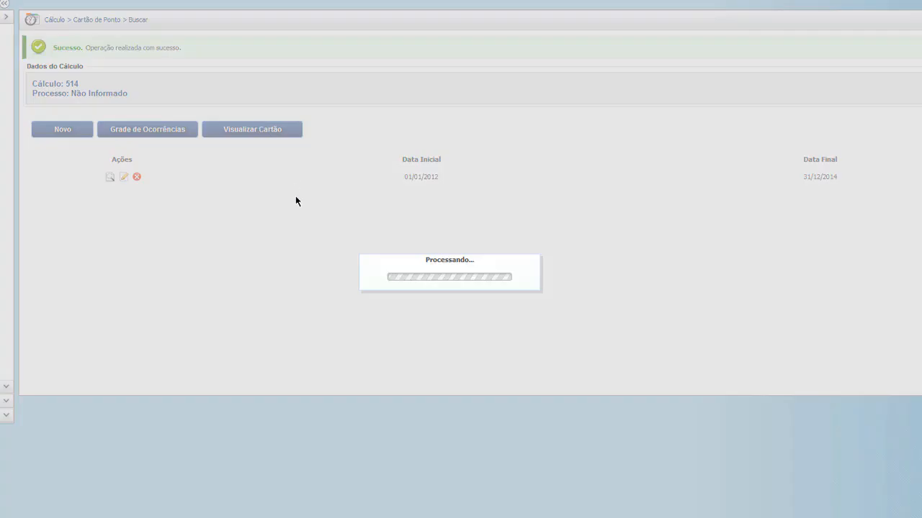
scroll(213, 371, "down", 4)
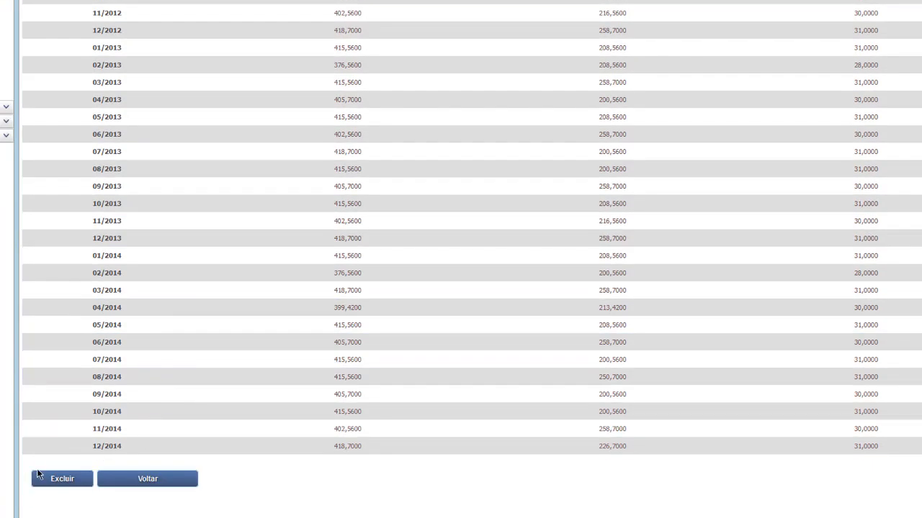
left_click(57, 481)
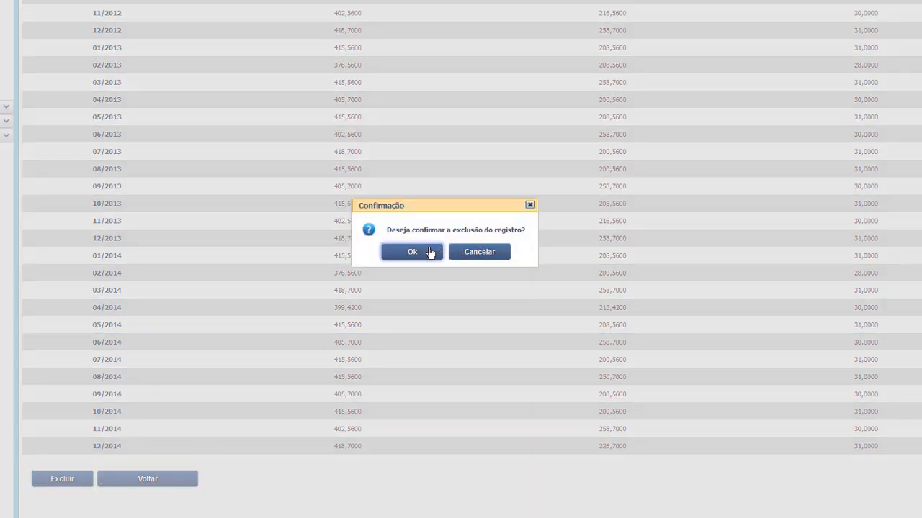
left_click(429, 252)
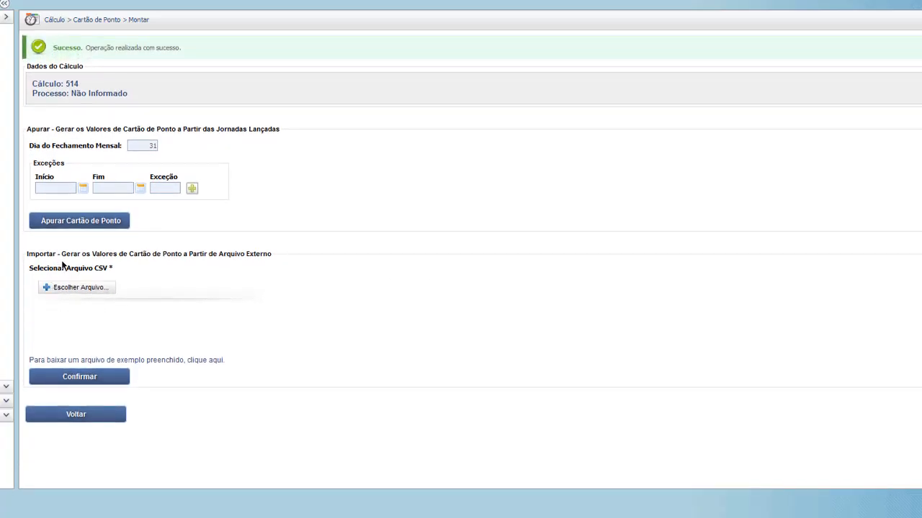
left_click(80, 221)
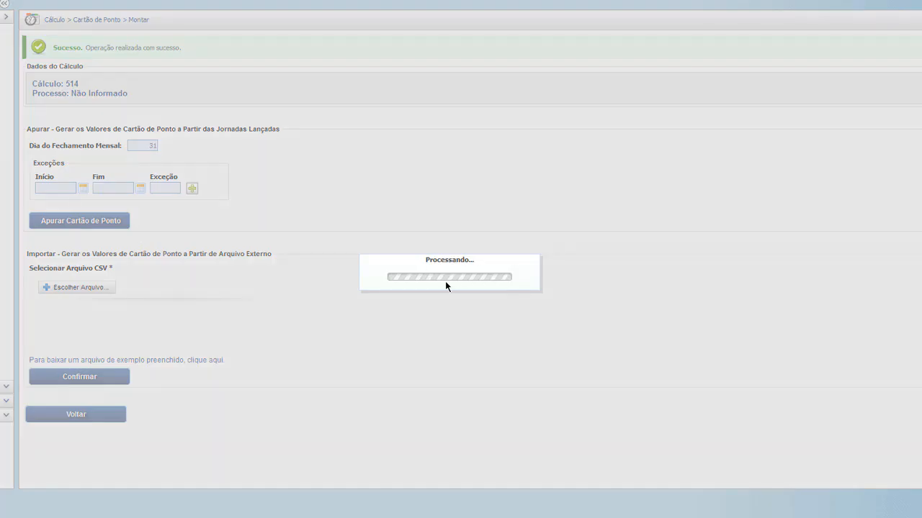
scroll(504, 288, "down", 10)
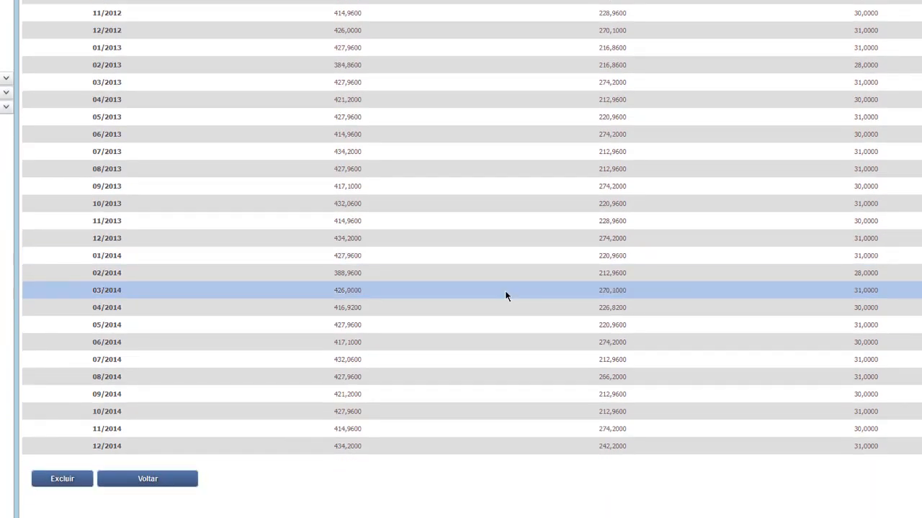
scroll(506, 292, "up", 10)
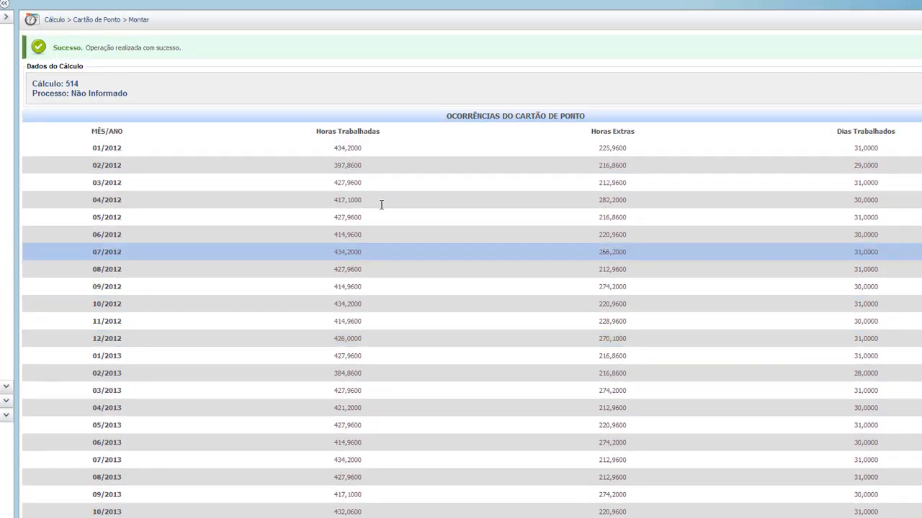
scroll(485, 247, "down", 5)
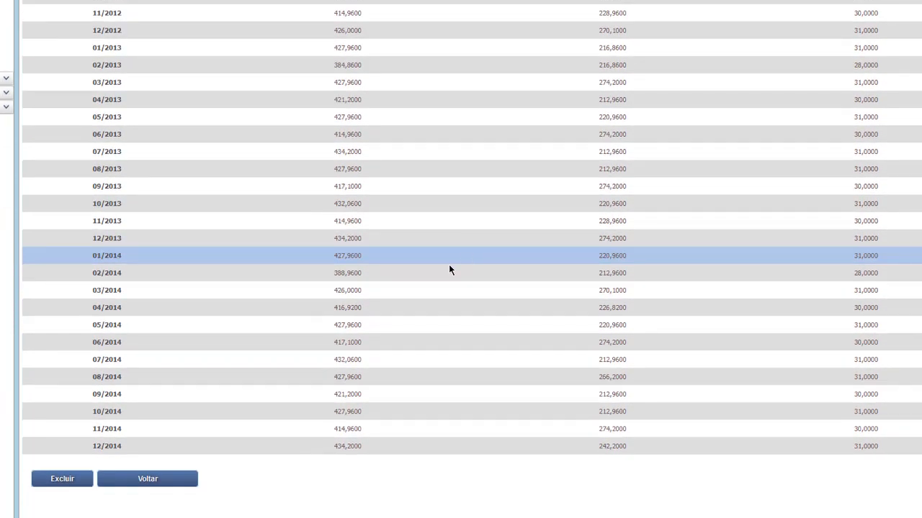
Enable Apurar horas noturnas in the existing time card's night schedule criteria and save the card.
left_click(147, 480)
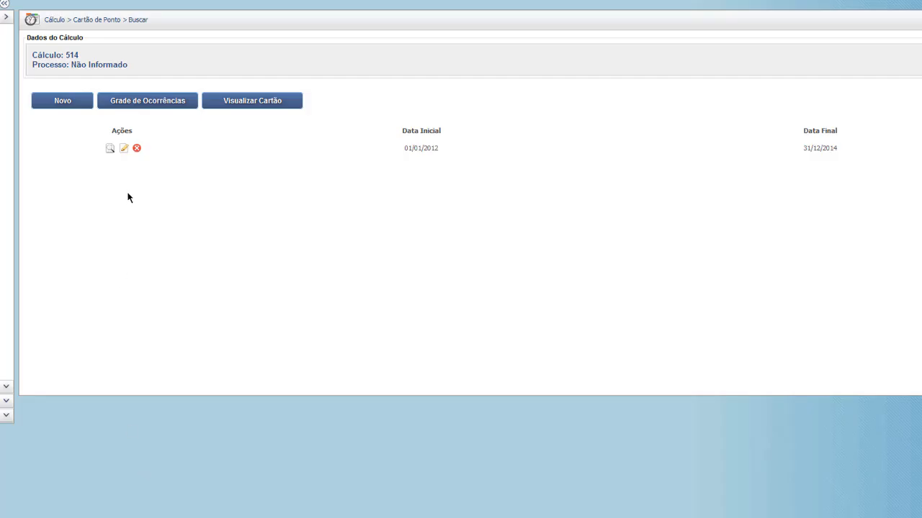
left_click(124, 149)
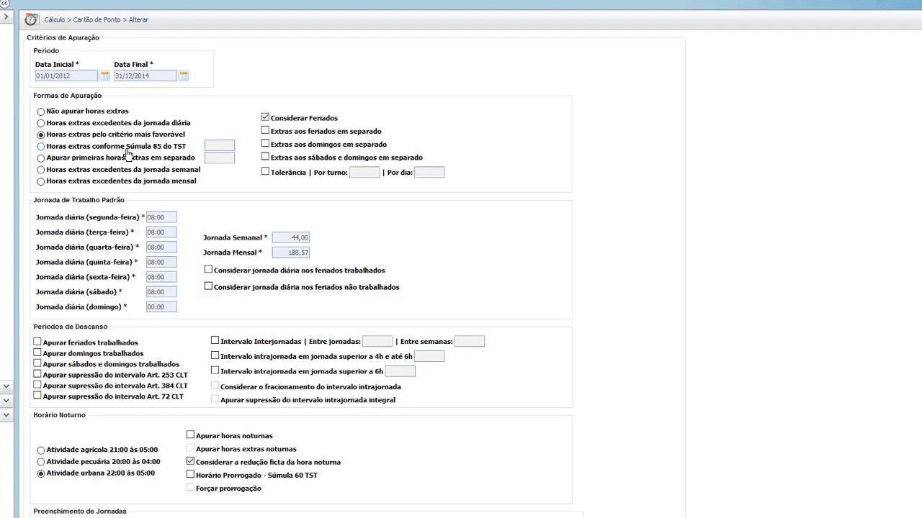
scroll(134, 181, "down", 4)
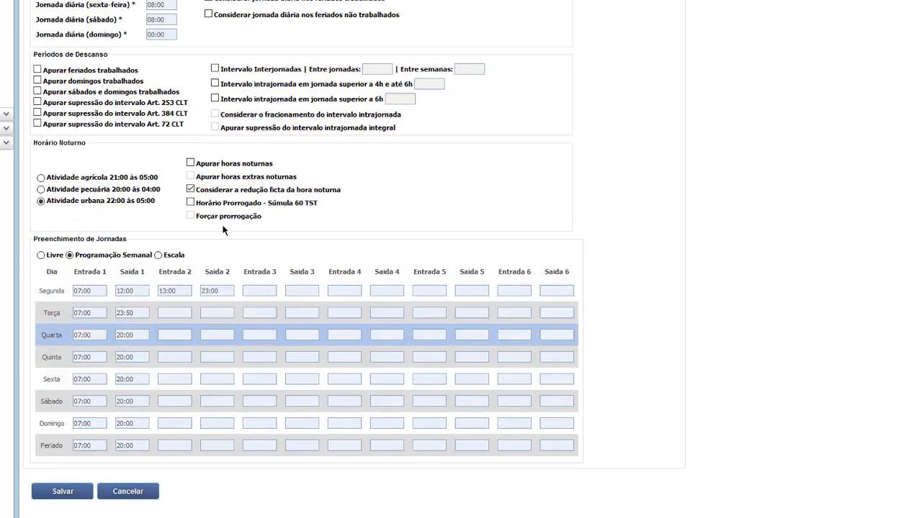
left_click(190, 164)
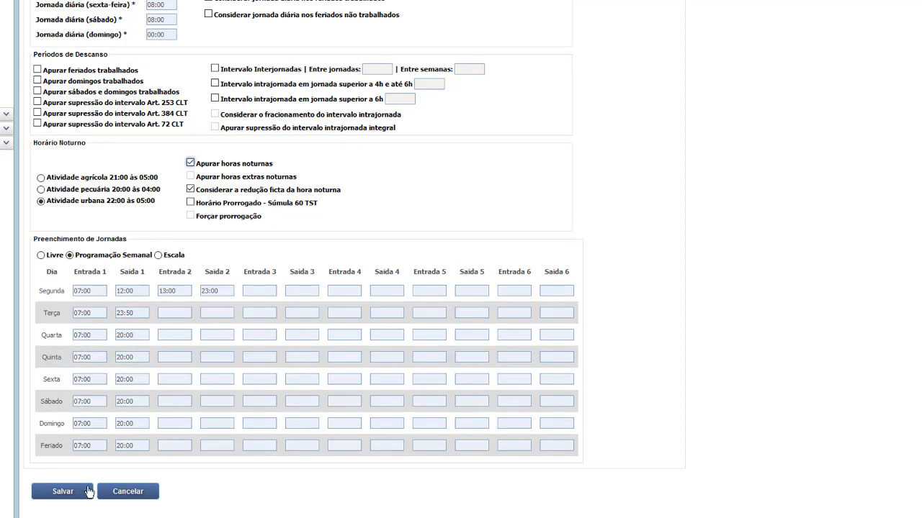
left_click(63, 497)
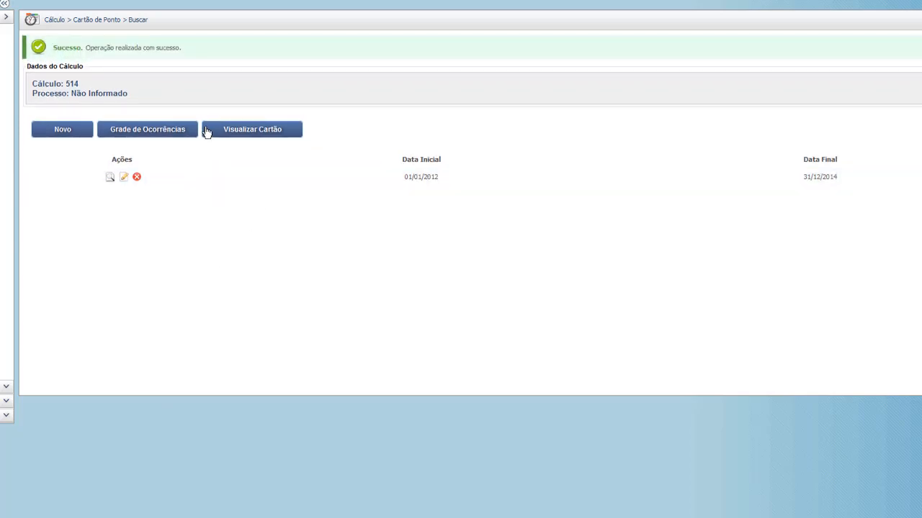
Delete the old time card occurrences, recalculate the card, and highlight the Horas Noturnas column heading.
left_click(240, 130)
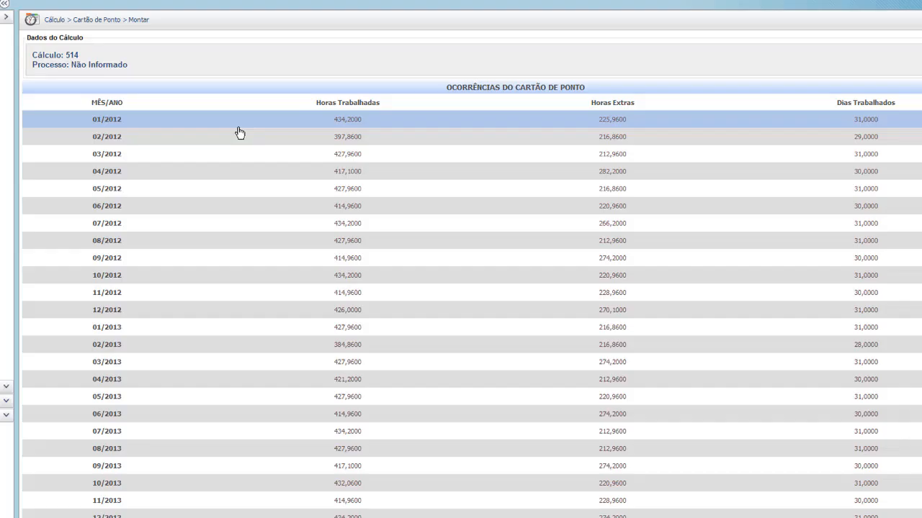
scroll(319, 293, "down", 4)
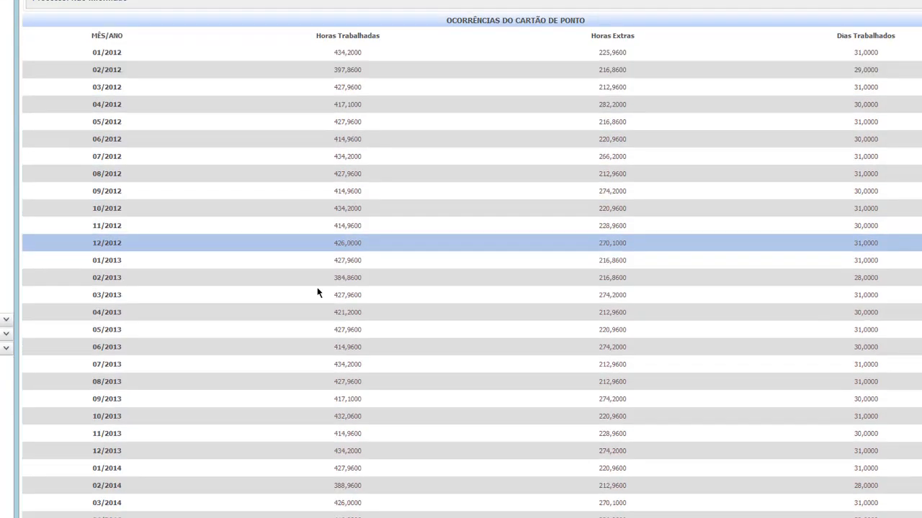
left_click(56, 479)
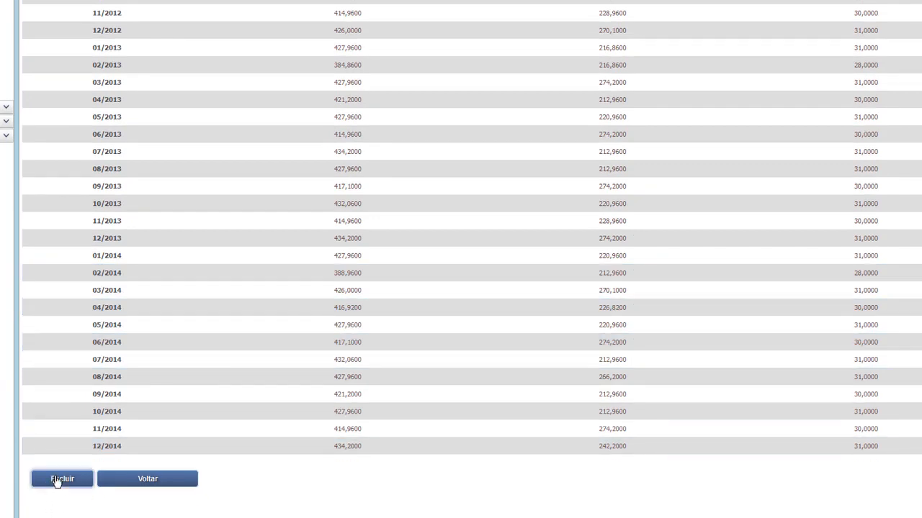
left_click(389, 256)
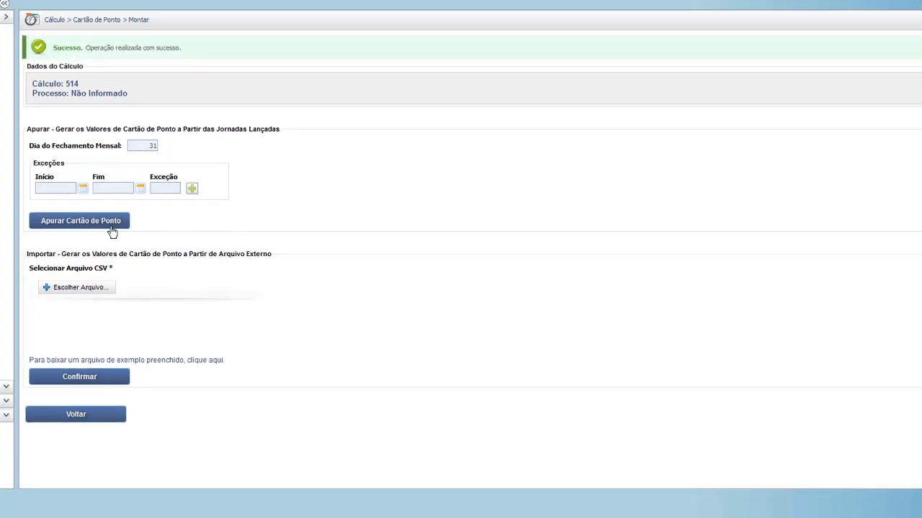
left_click(111, 229)
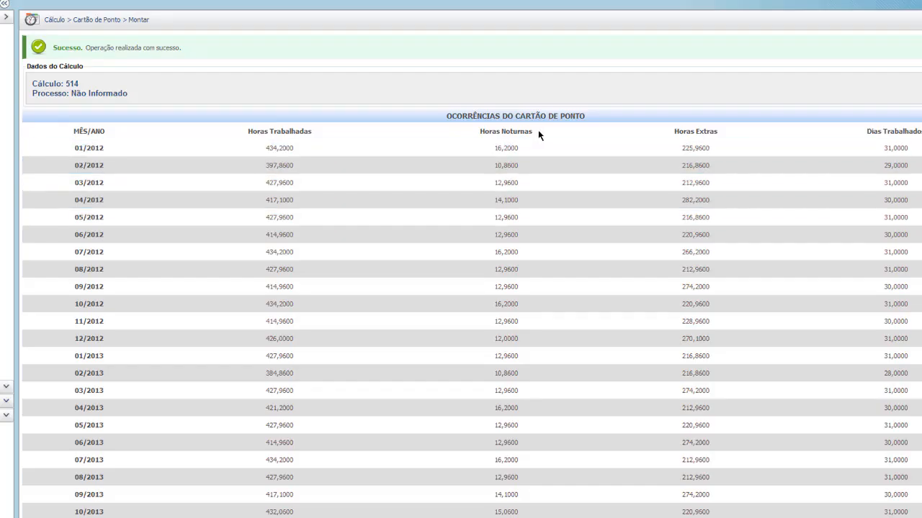
left_click_drag(538, 131, 472, 140)
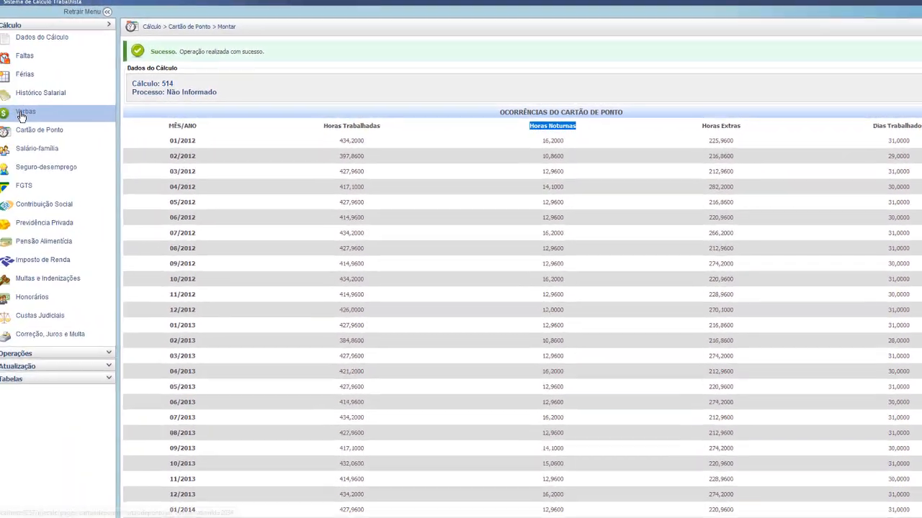
Open the HORAS EXTRAS 50% item in Verbas and set its Quantidade to Importada do Cartão de Ponto.
left_click(21, 115)
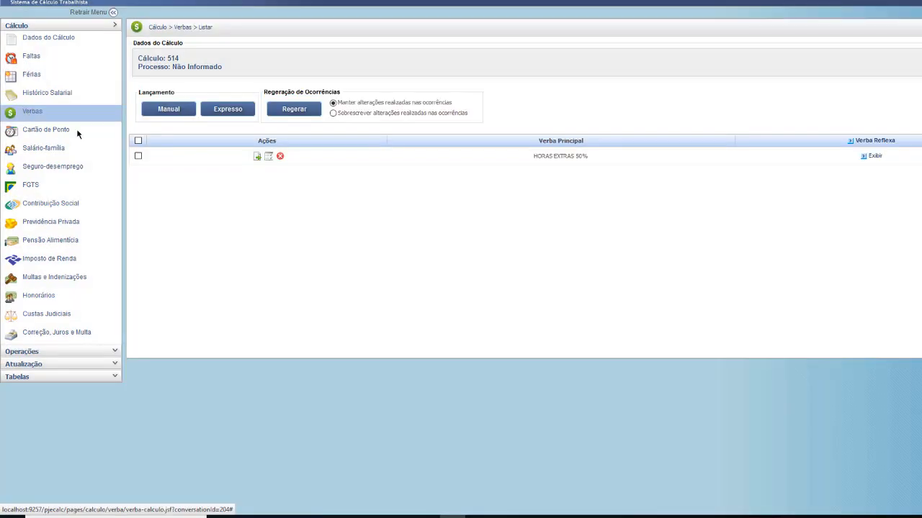
left_click(257, 156)
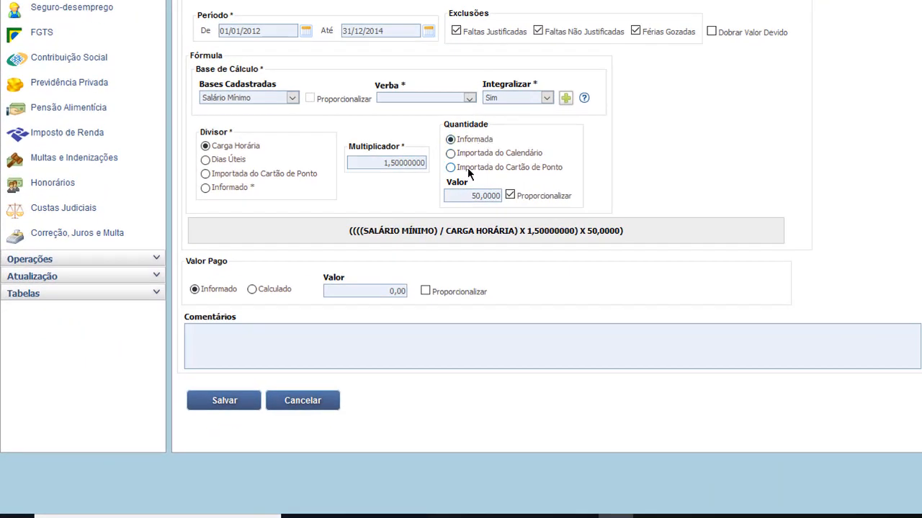
left_click(495, 170)
left_click(500, 195)
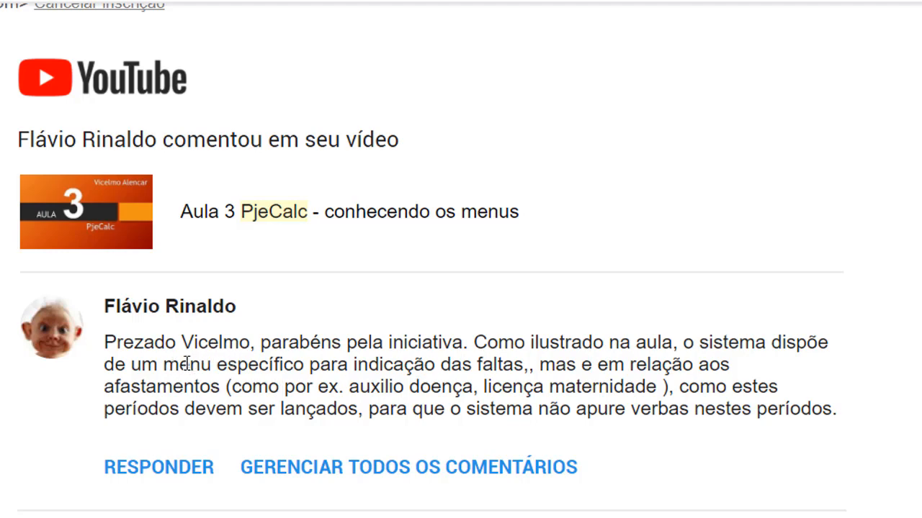
Read the viewer's question on sick and maternity leave, and examine the Faltas page in PJe-Calc for entering such periods.
left_click_drag(179, 365, 526, 357)
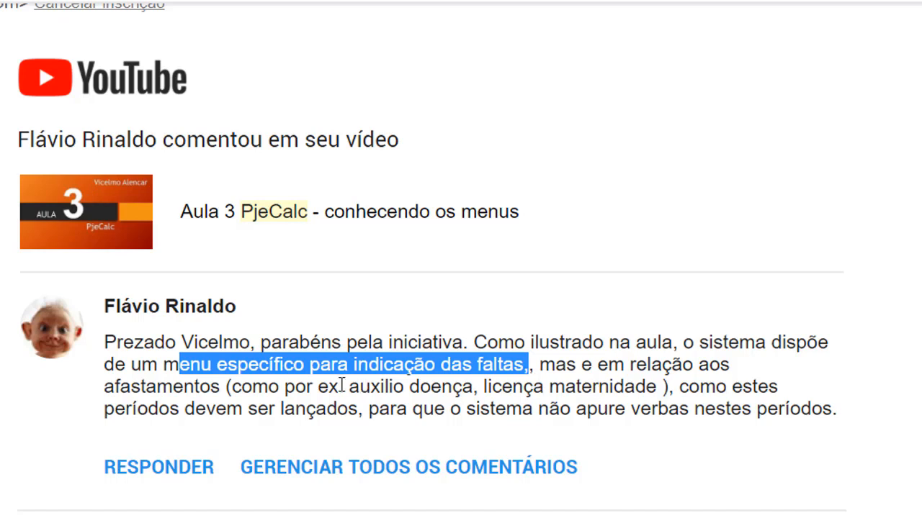
left_click_drag(307, 387, 623, 387)
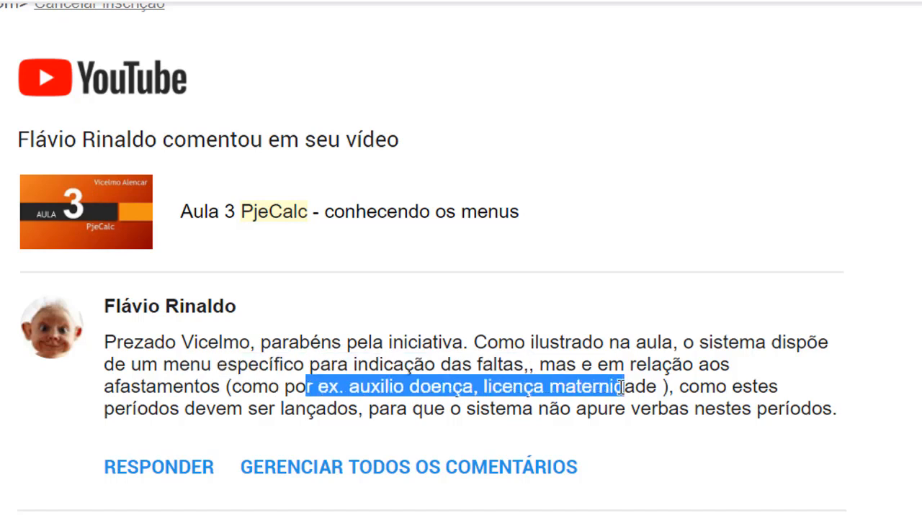
key("alt+Tab")
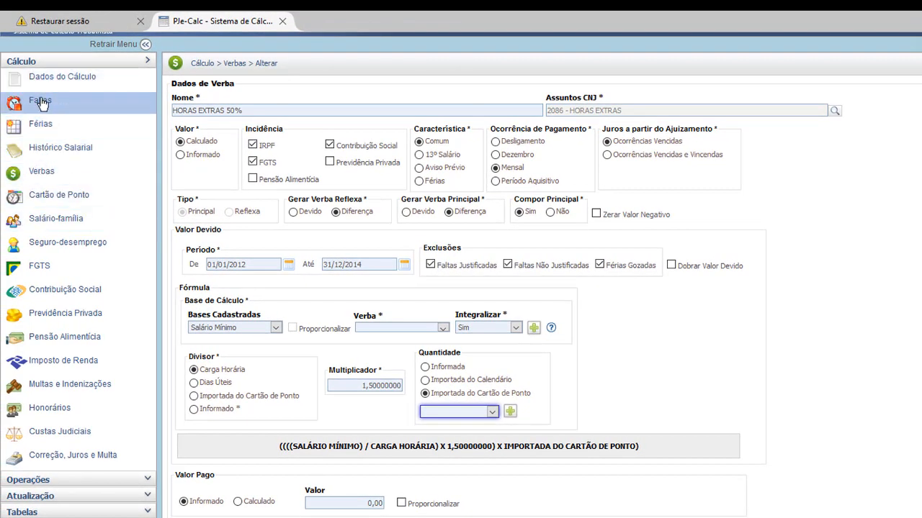
left_click(40, 104)
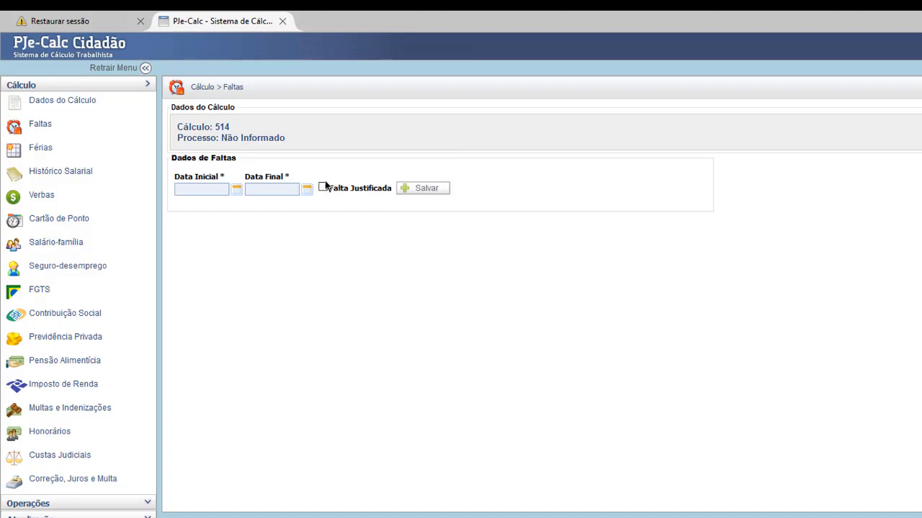
key("alt+Tab")
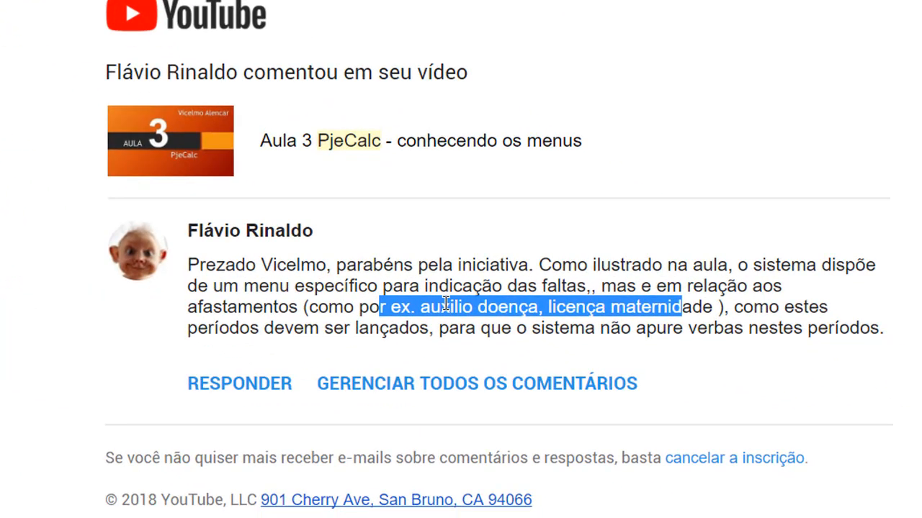
left_click(659, 305)
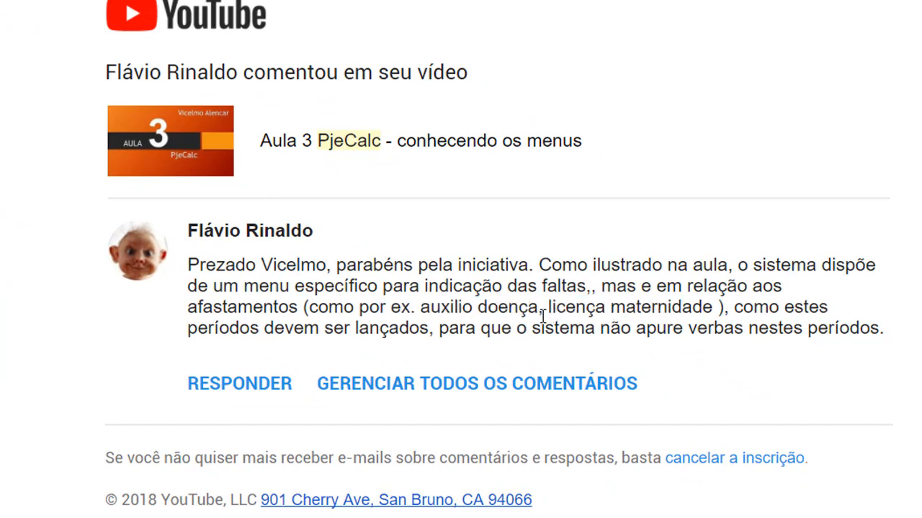
left_click_drag(462, 309, 714, 307)
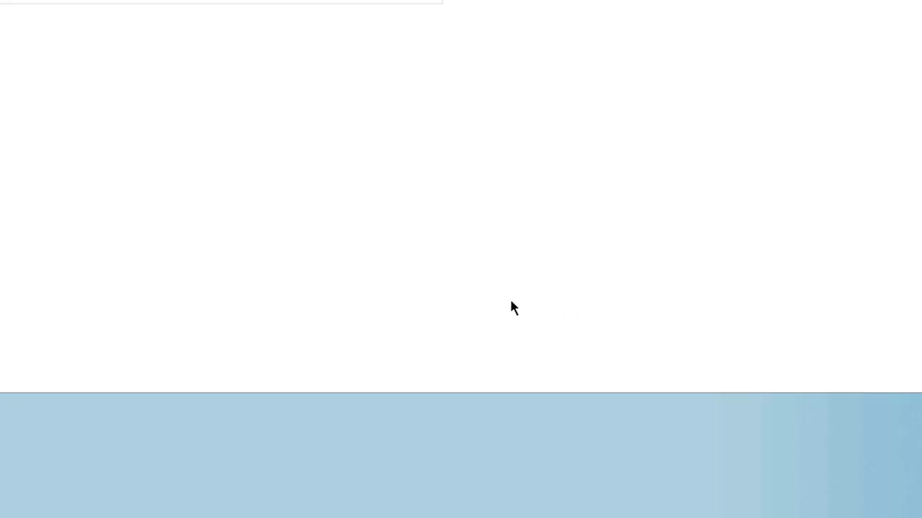
Read the viewer's question about the error when printing the calculation, highlighting its text.
left_click_drag(187, 352, 304, 352)
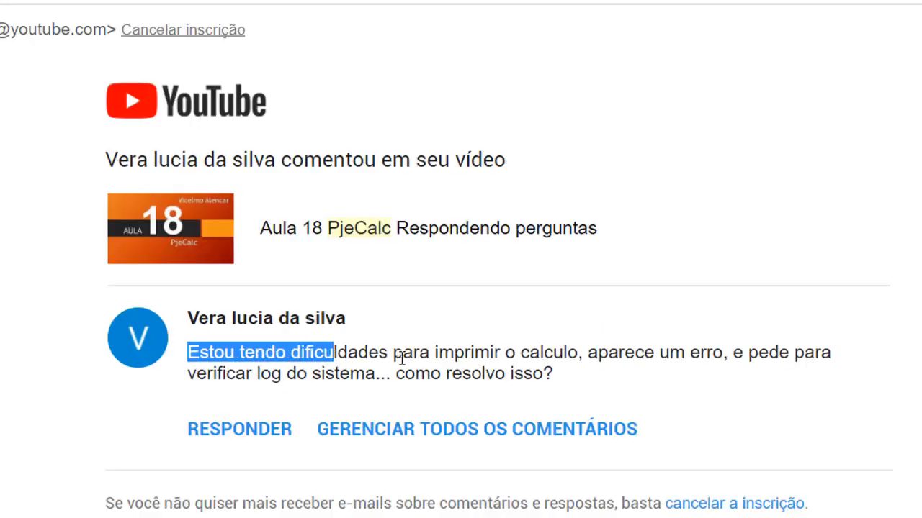
left_click_drag(402, 352, 523, 369)
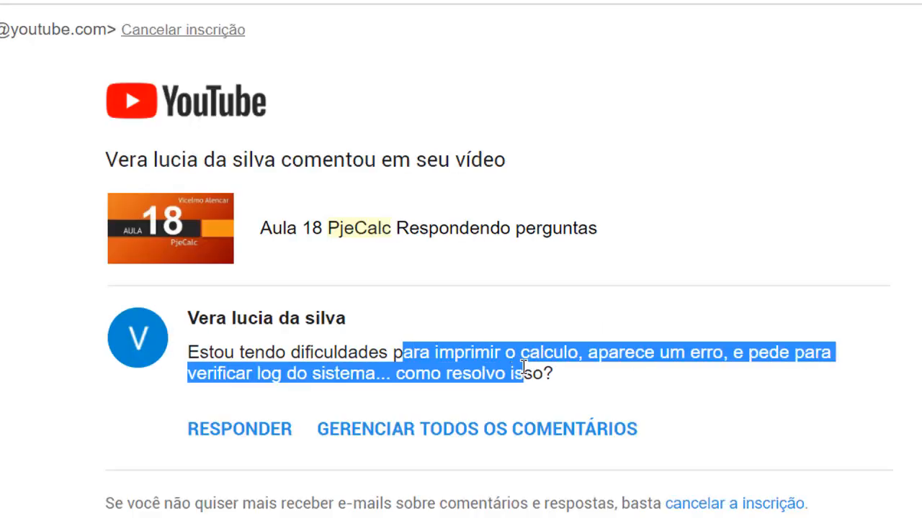
left_click(553, 360)
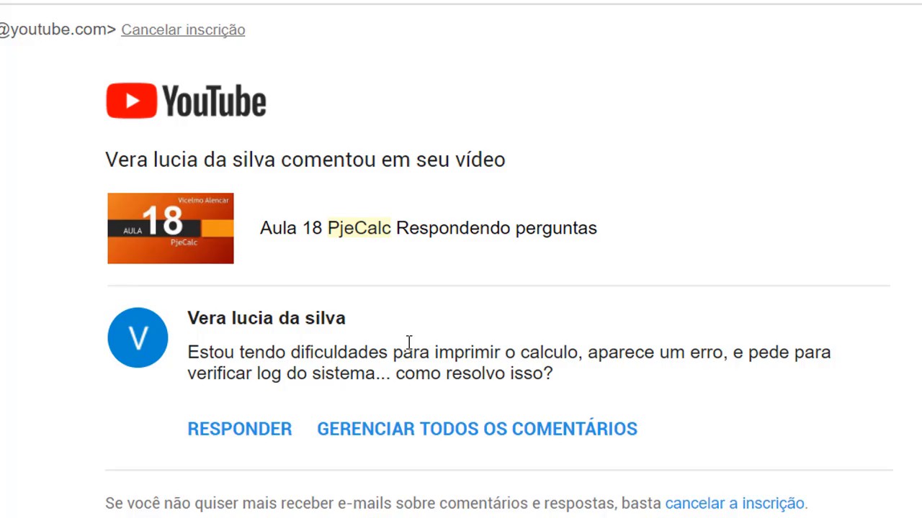
Switch to PJe-Calc and open the 01/01/2012–31/12/2014 time card for editing.
key("alt+Tab")
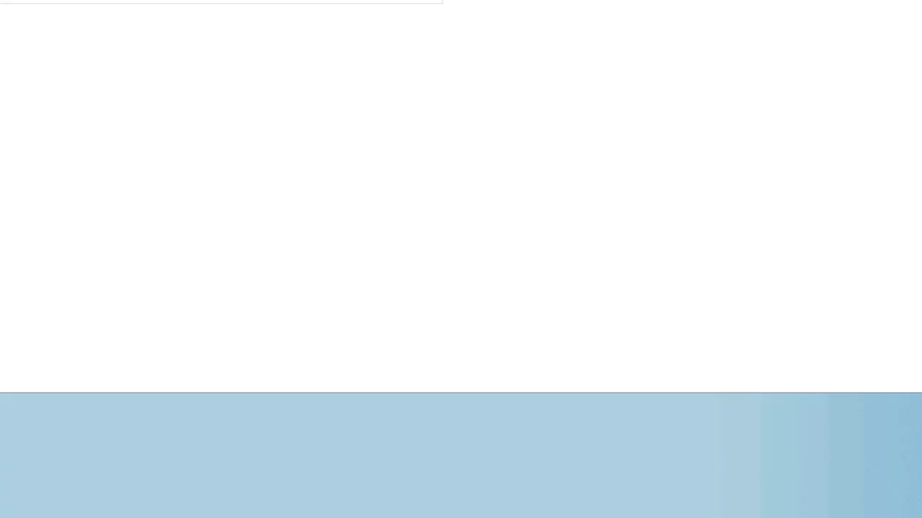
left_click(67, 179)
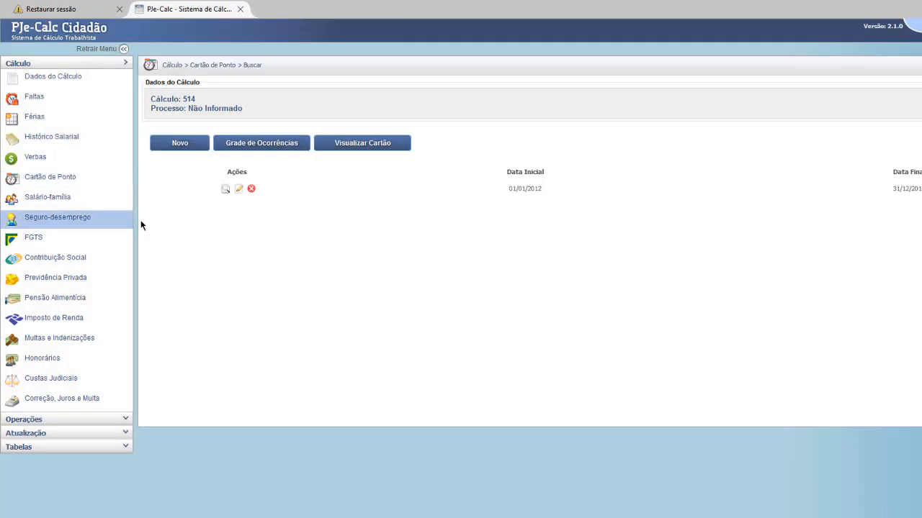
left_click(239, 190)
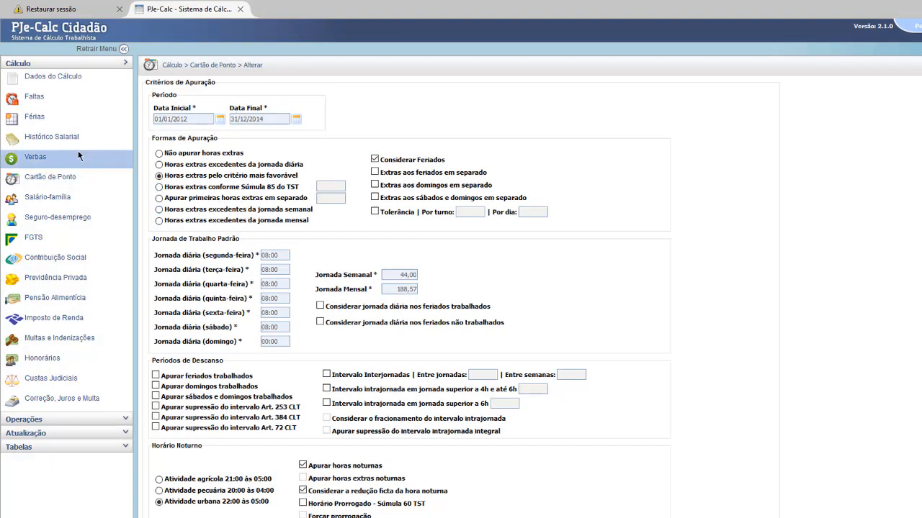
Leave the time card form and clear the Saída 1 time for 01/01/2013 in the occurrence grid, saving the change.
scroll(200, 325, "down", 4)
left_click(247, 509)
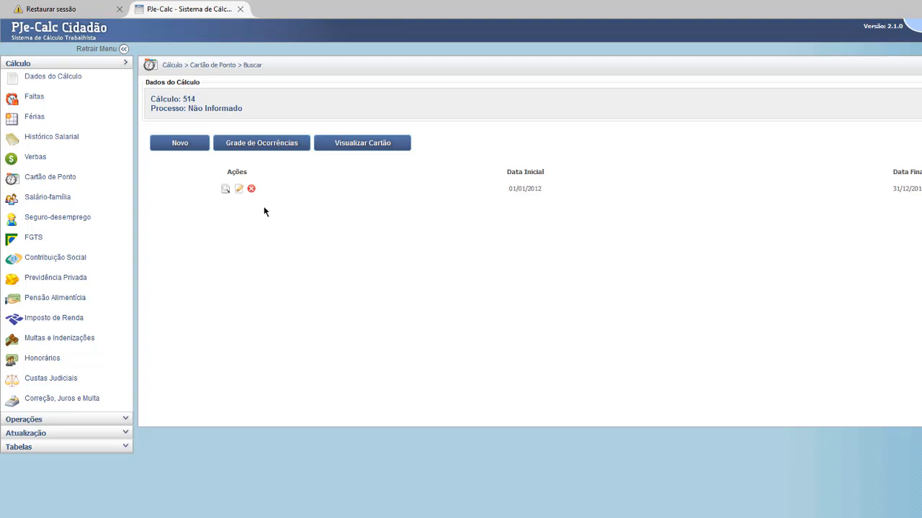
left_click(252, 146)
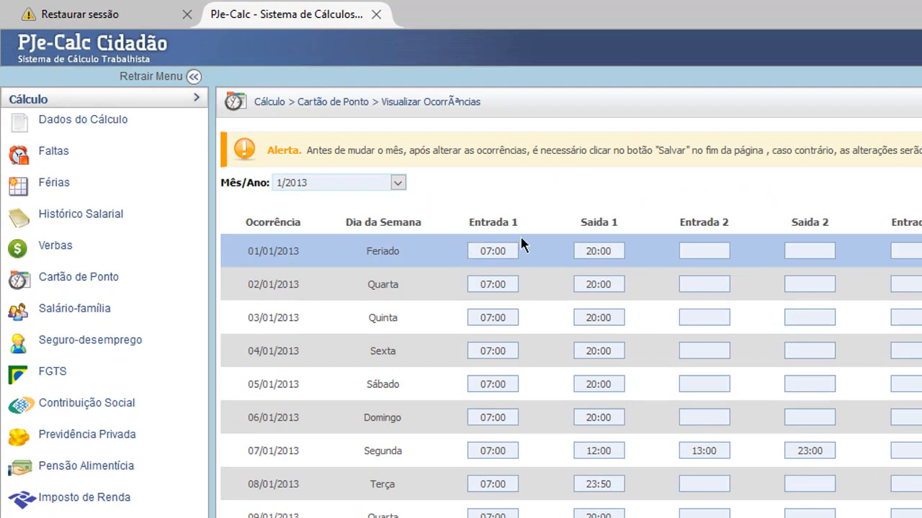
double_click(614, 249)
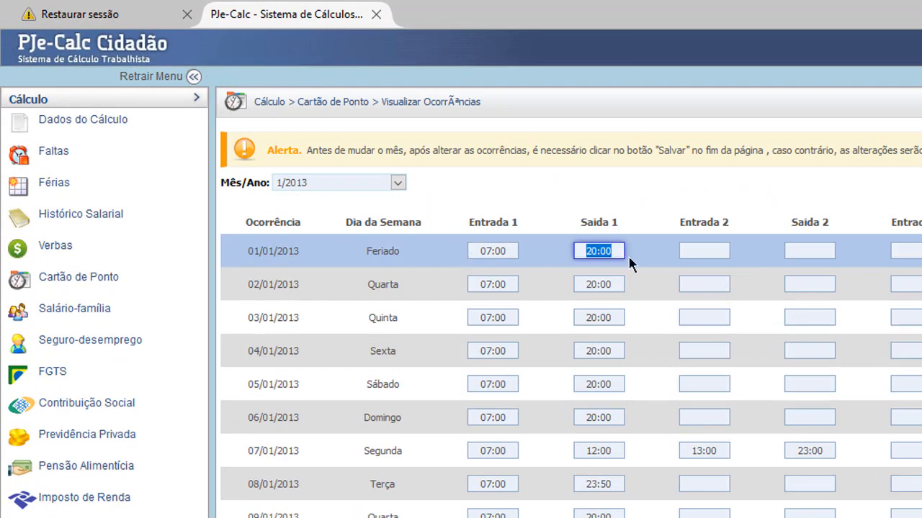
key("BackSpace")
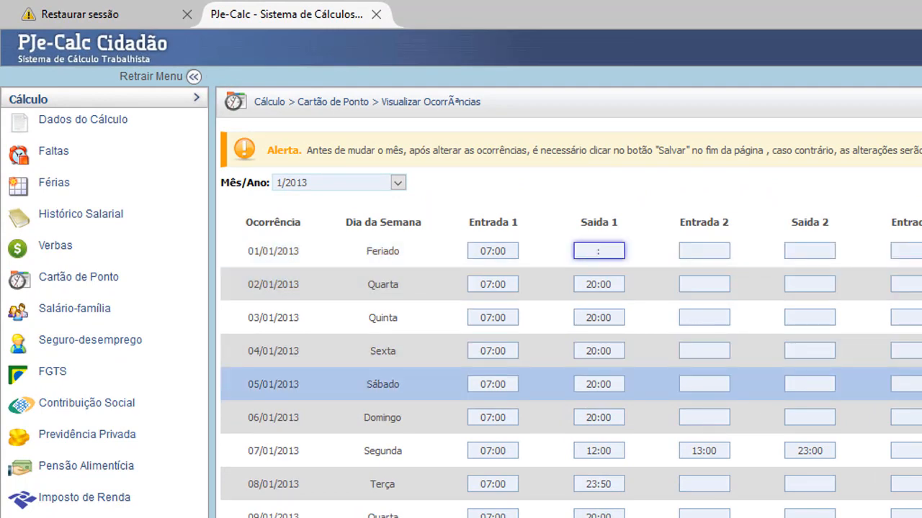
scroll(461, 274, "down", 5)
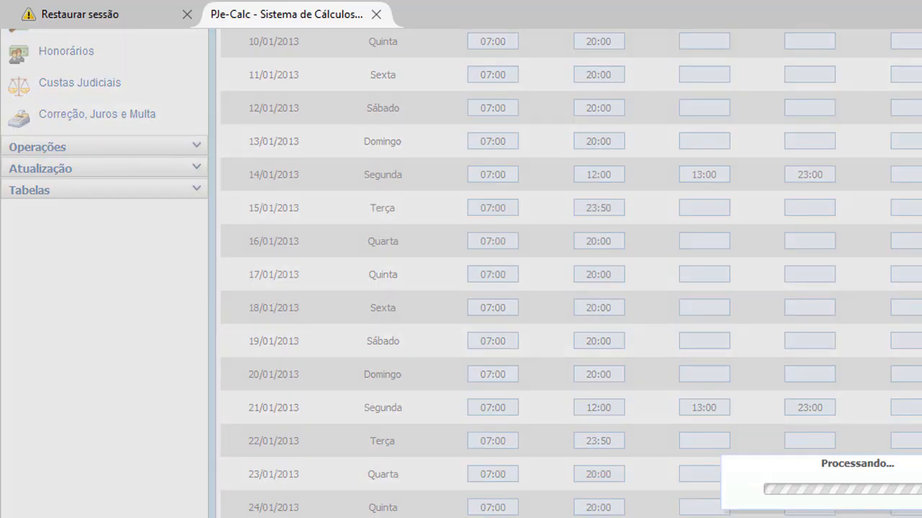
scroll(461, 324, "down", 15)
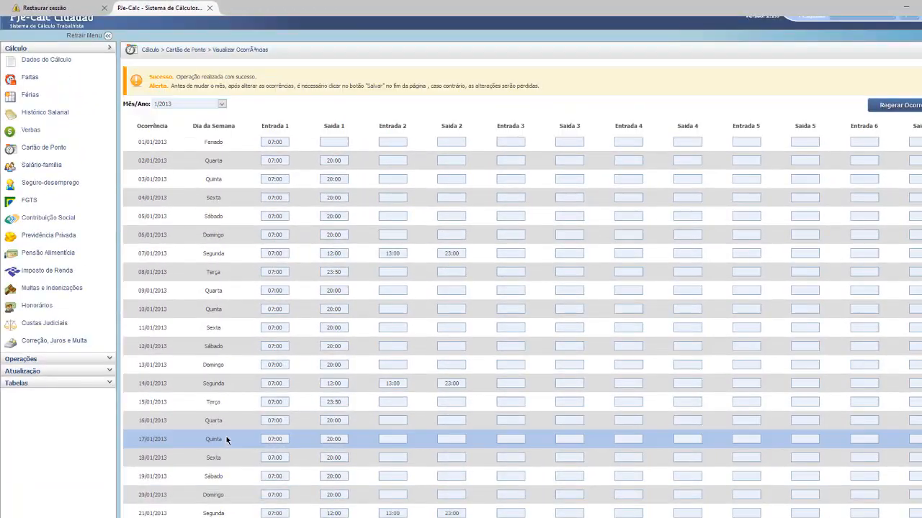
scroll(227, 436, "down", 10)
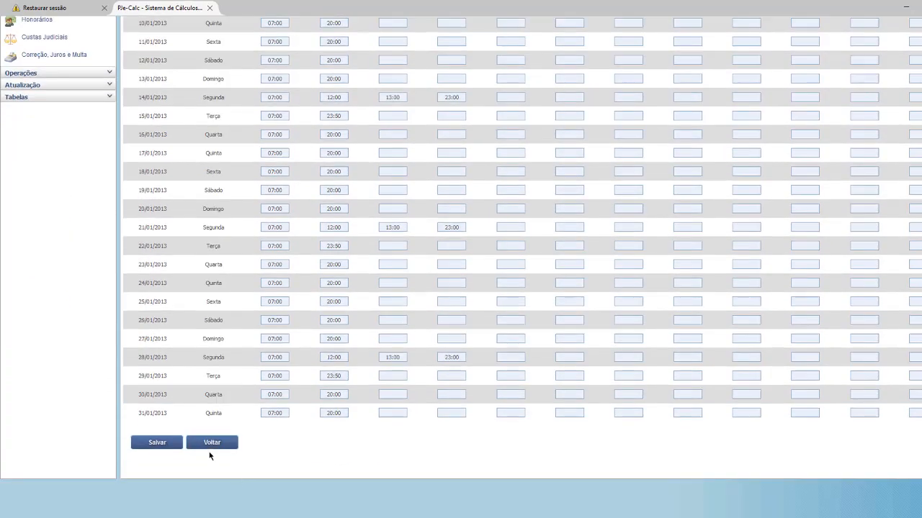
left_click(225, 470)
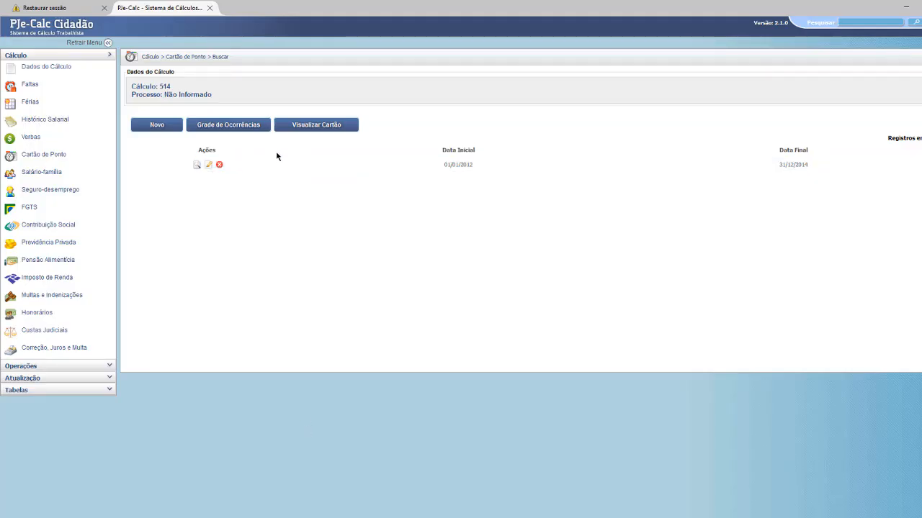
Delete the existing calculated time card and try to calculate it again from the entered working hours.
left_click(337, 126)
scroll(283, 265, "down", 4)
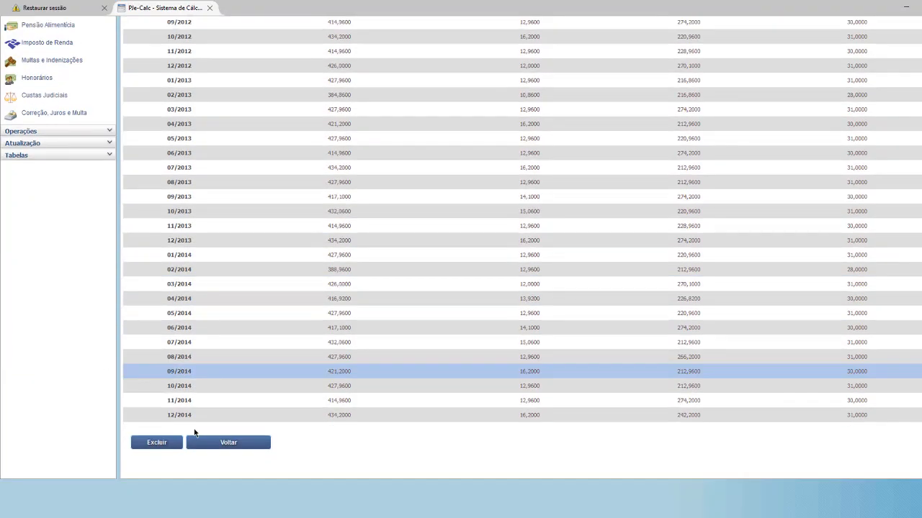
left_click(156, 445)
left_click(449, 253)
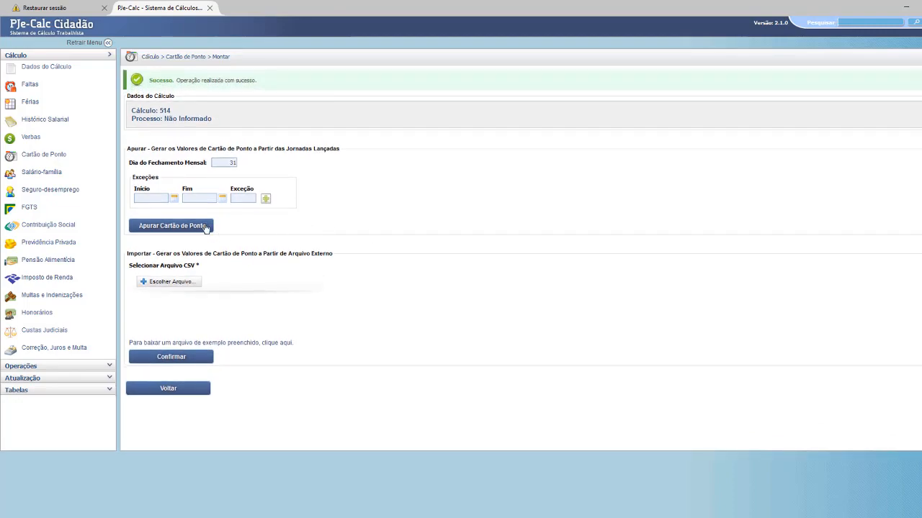
left_click(206, 228)
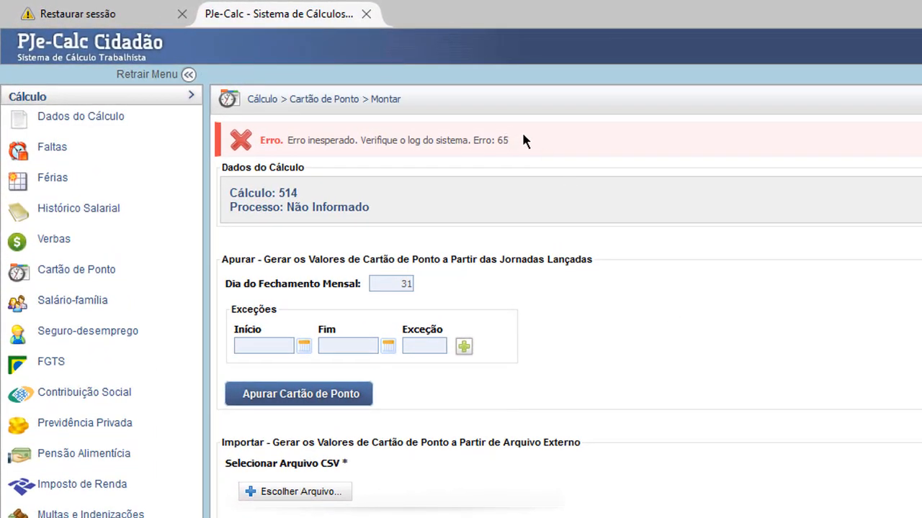
Highlight the text of the error message above the calculation data to examine it.
left_click(378, 156)
left_click_drag(509, 141, 283, 157)
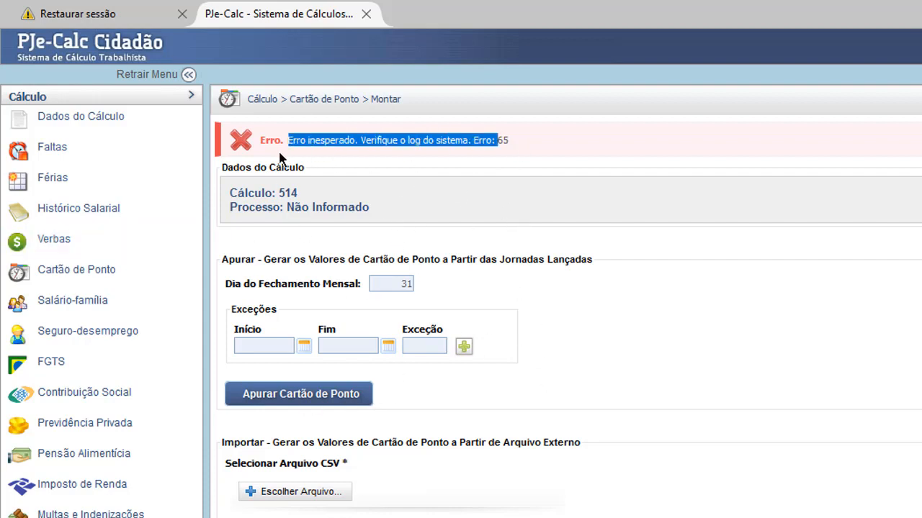
left_click(280, 157)
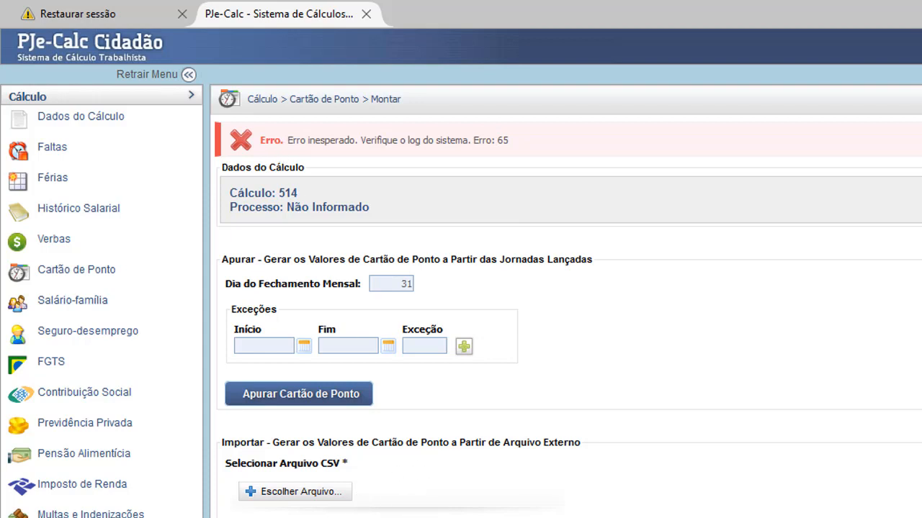
Set Saída 1 for 01/01/2013 to 18:00 in the occurrence grid, save it, and recalculate the time card.
left_click(374, 516)
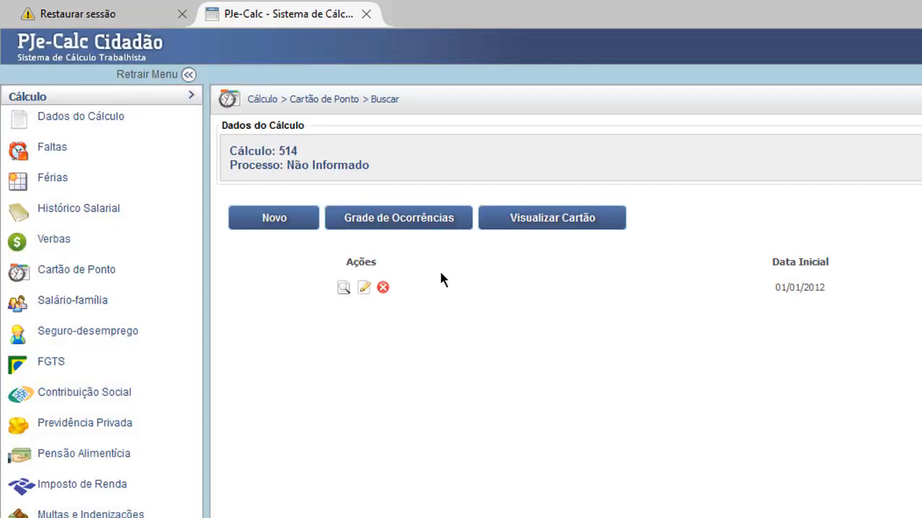
left_click(376, 225)
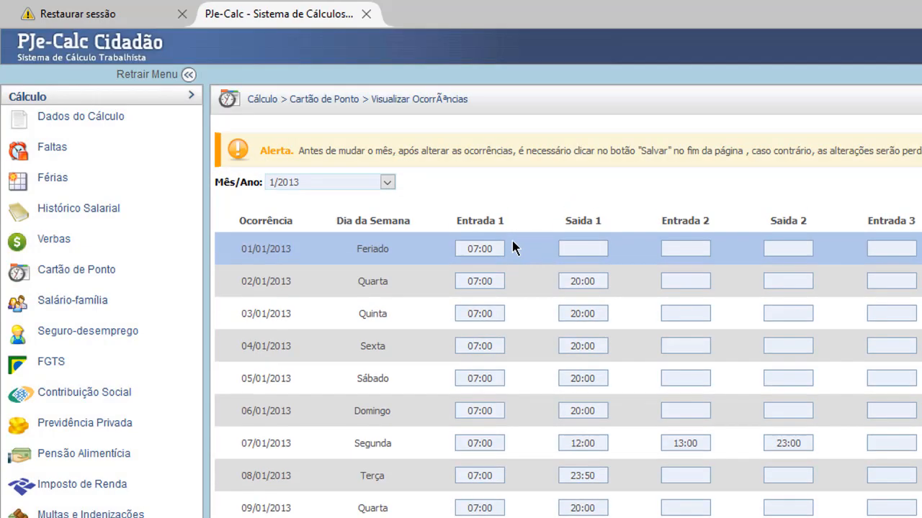
left_click(585, 240)
type("0:")
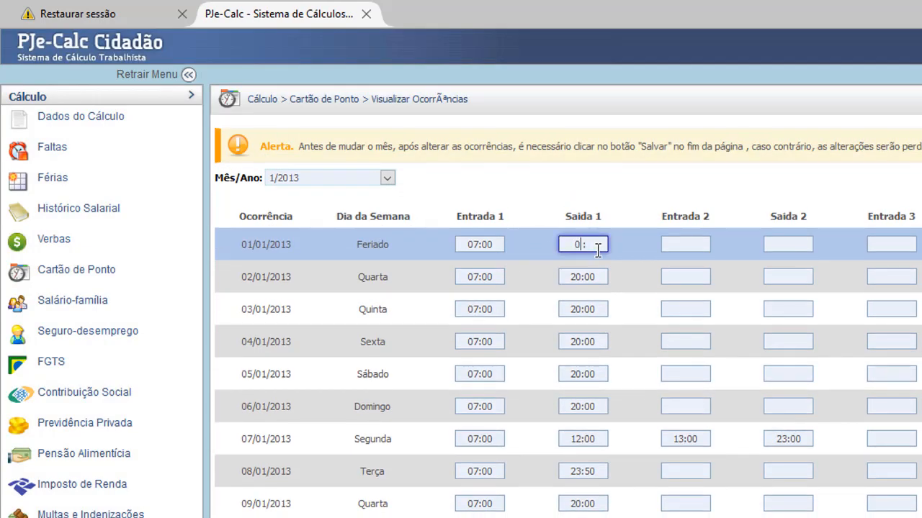
key("BackSpace")
type("1800")
scroll(440, 418, "down", 6)
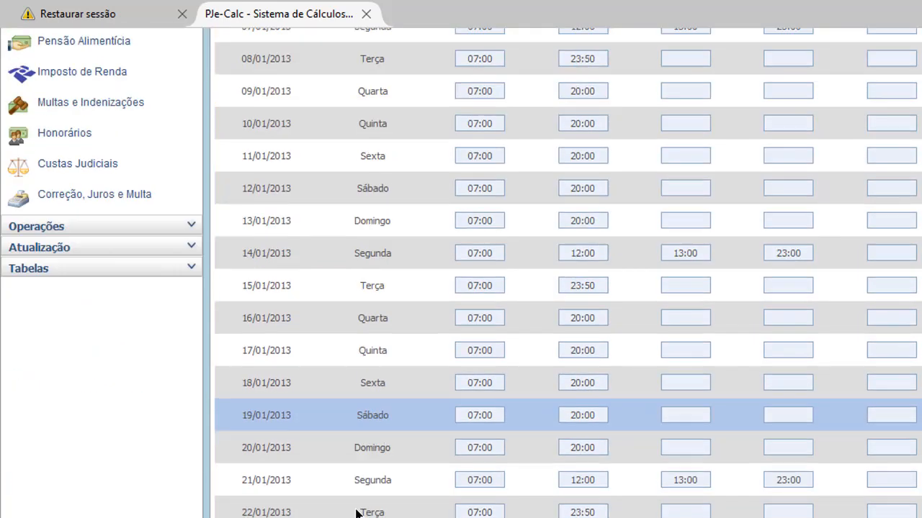
scroll(356, 511, "down", 1)
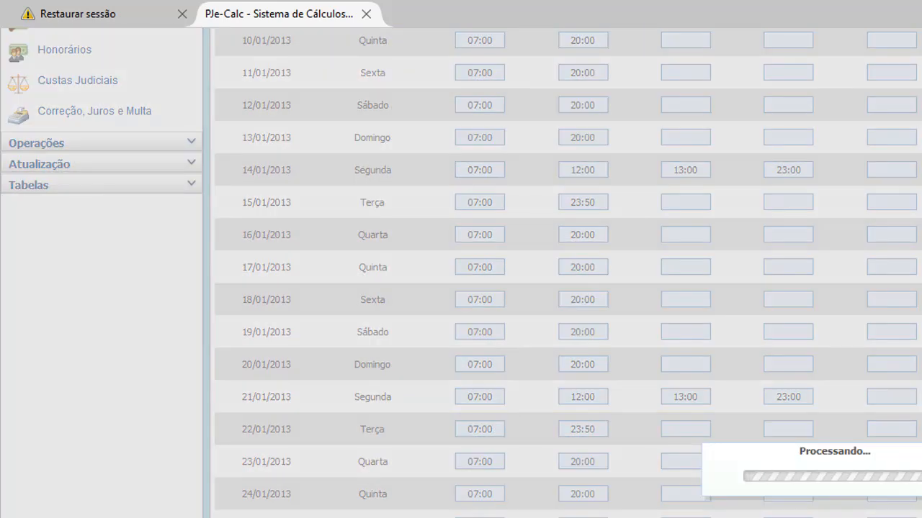
scroll(461, 273, "down", 4)
scroll(461, 274, "down", 3)
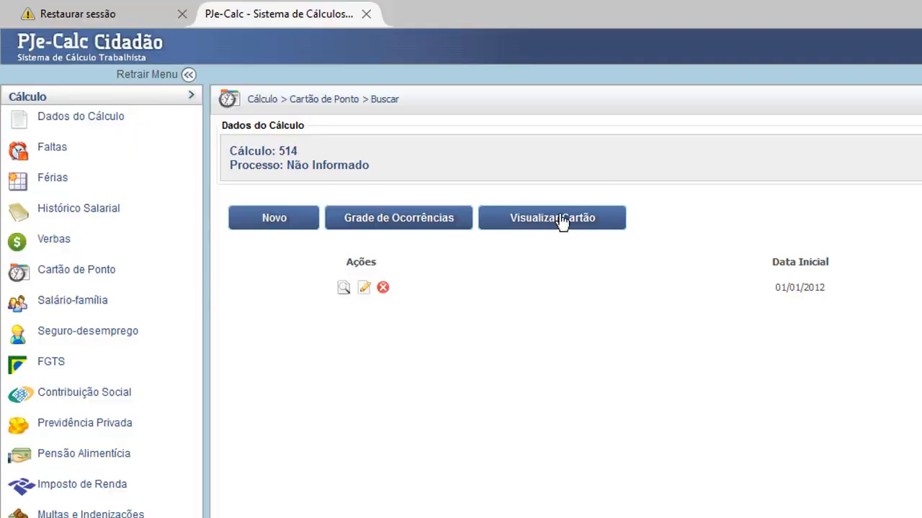
left_click(559, 221)
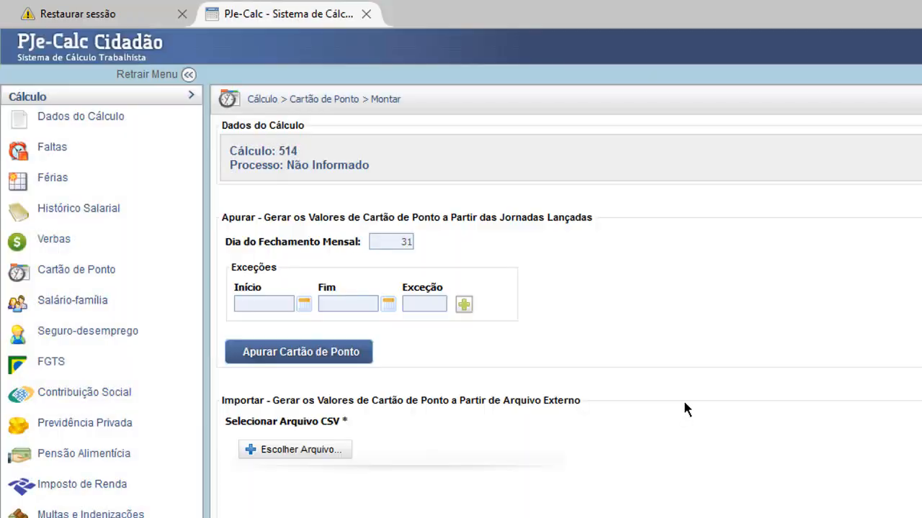
left_click(339, 352)
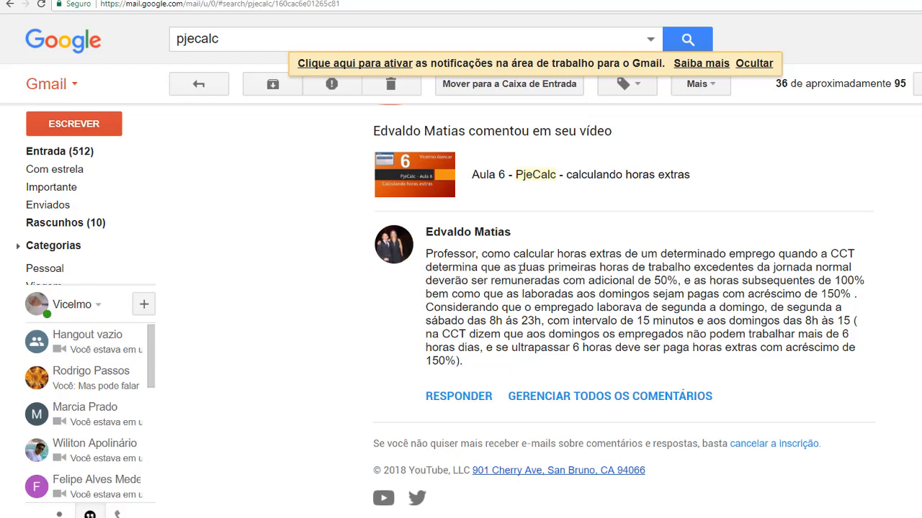
Read the viewer's question on tiered overtime rates and Sunday work, highlighting "duas primeiras".
left_click_drag(520, 269, 599, 268)
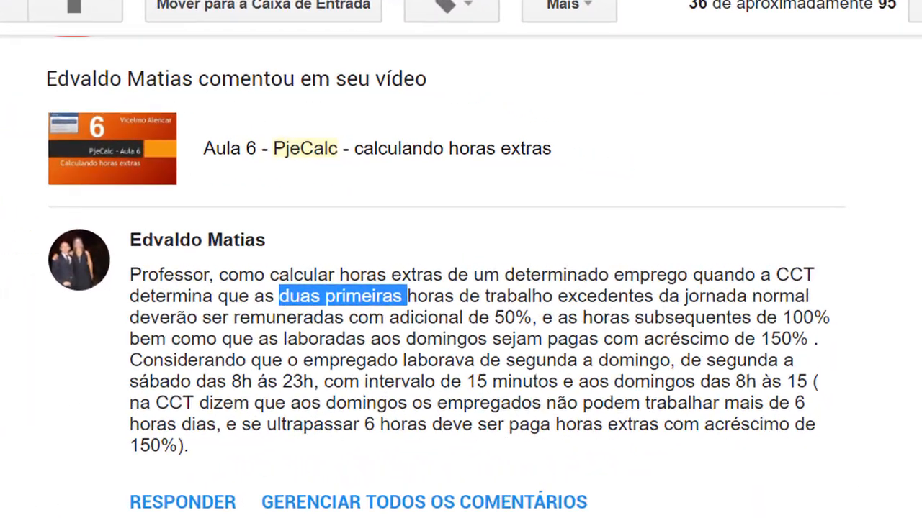
left_click(864, 291)
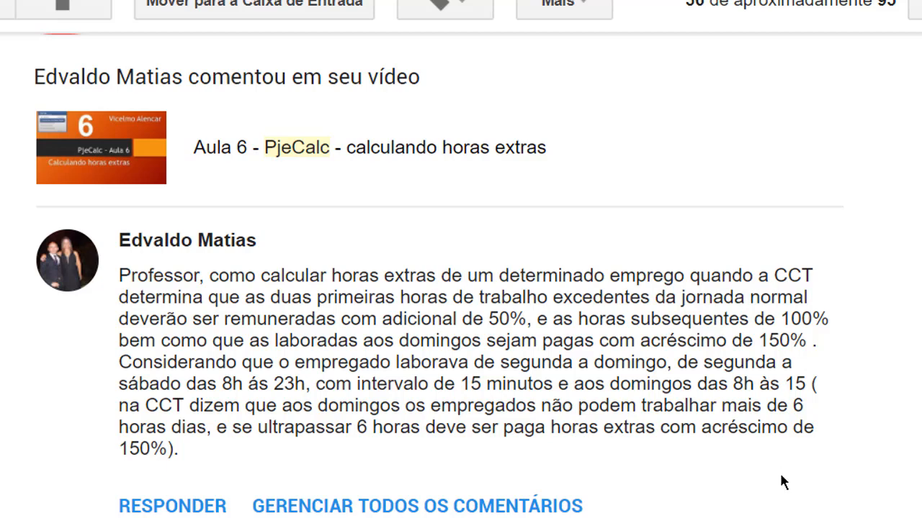
Switch to PJe-Calc and examine the time card's settings for separate first overtime hours, separate Sunday extras and the Sunday workday.
key("alt+Tab")
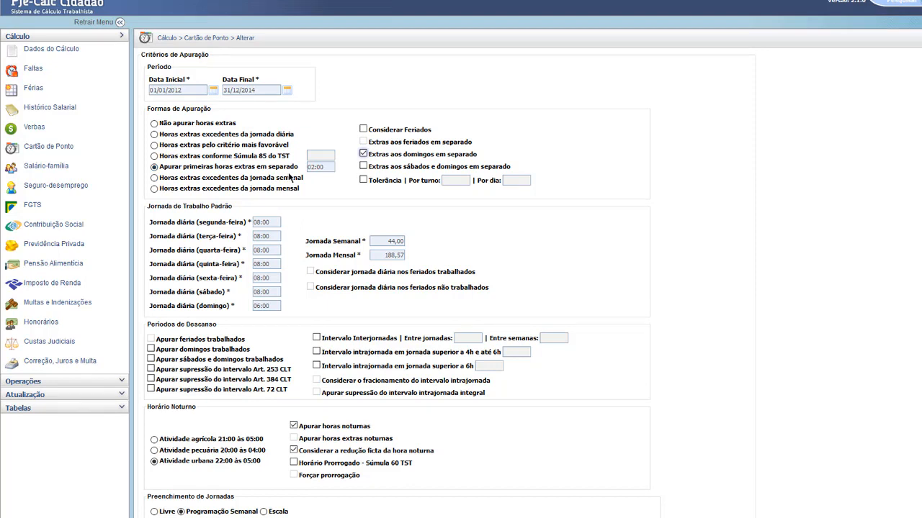
double_click(329, 165)
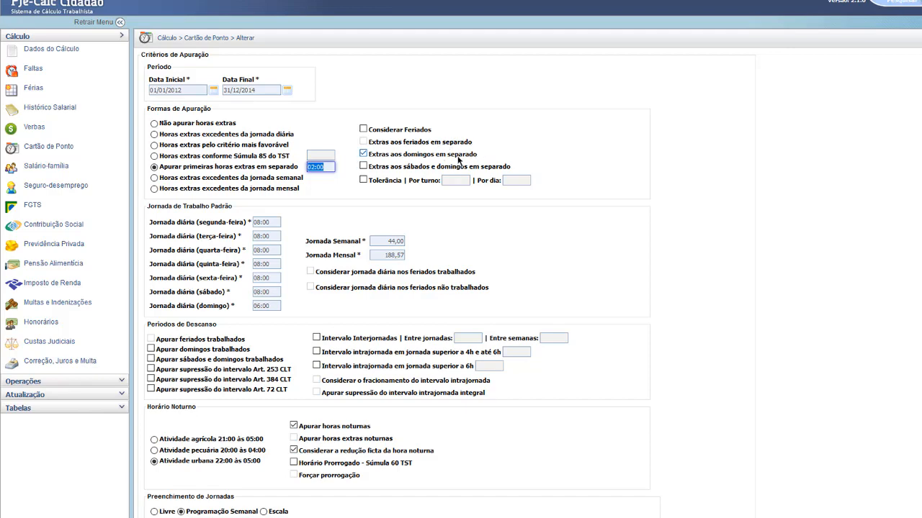
scroll(332, 115, "down", 1)
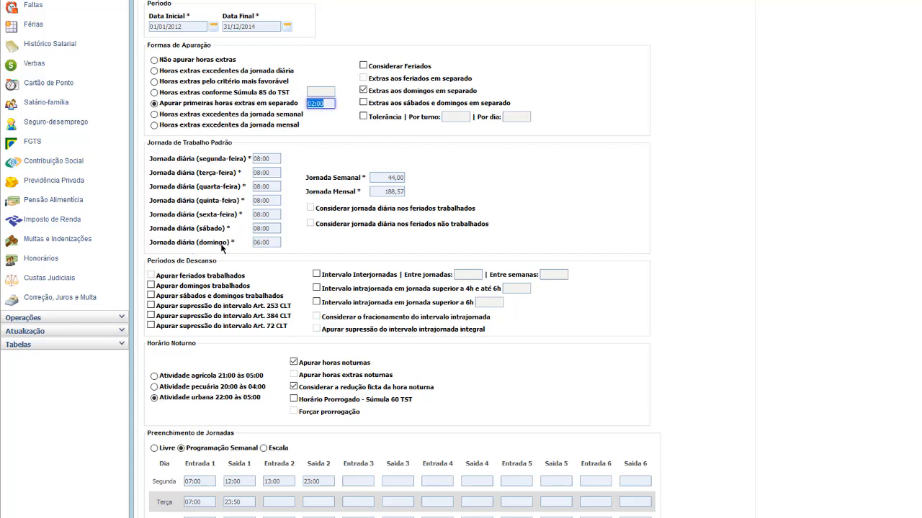
left_click(273, 241)
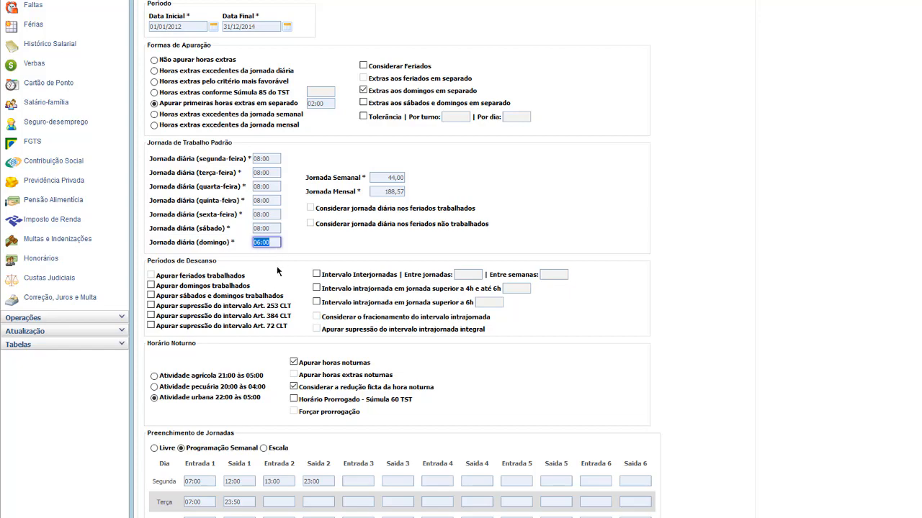
Fill the weekly schedule with 08:00–10:00 and 10:15–23:00 from Monday to Saturday and 08:00–15:00 on Sunday, and save the time card.
scroll(279, 271, "down", 5)
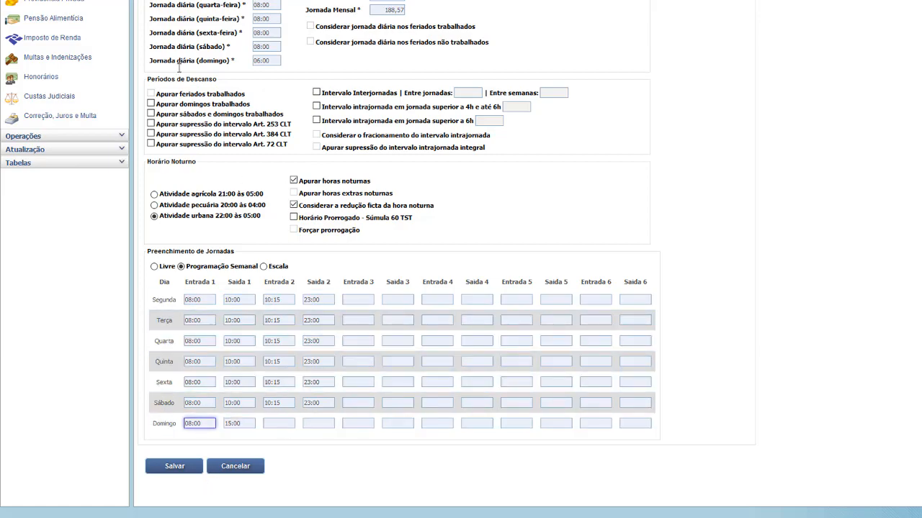
scroll(306, 34, "up", 1)
scroll(306, 34, "up", 1)
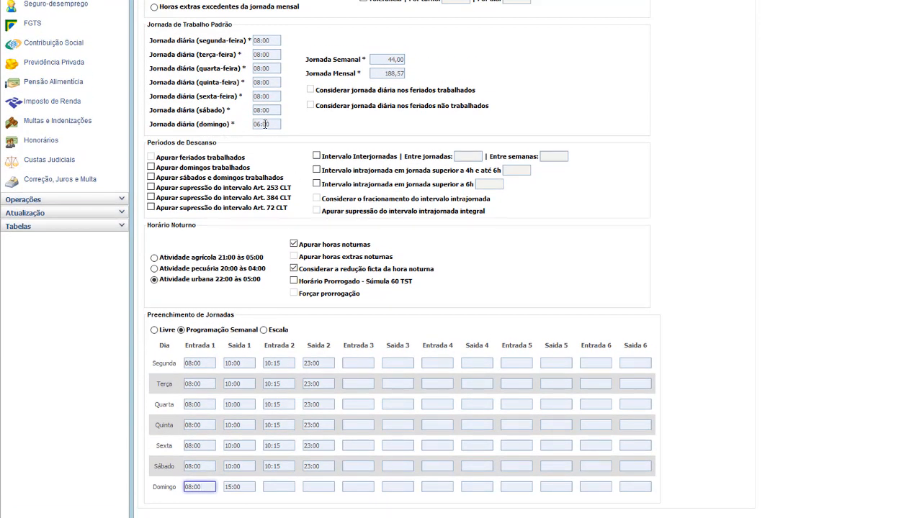
scroll(273, 130, "up", 2)
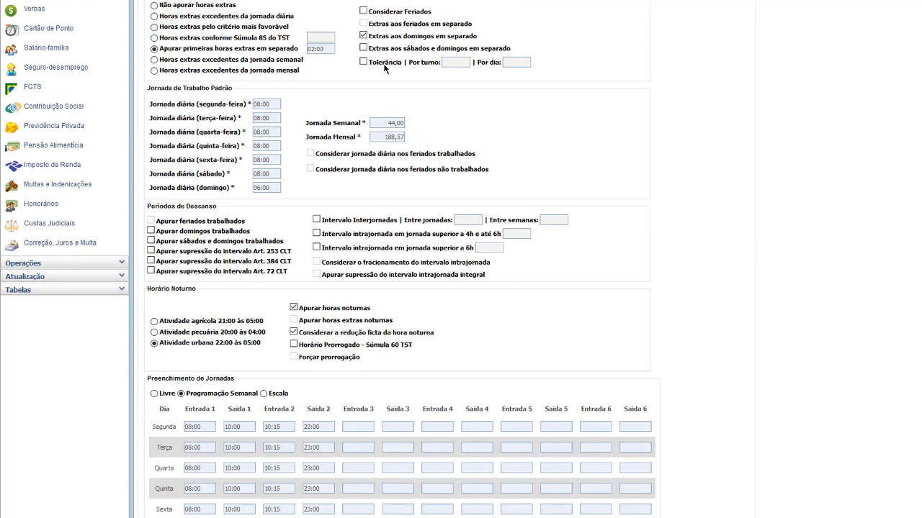
scroll(98, 465, "down", 4)
left_click(173, 466)
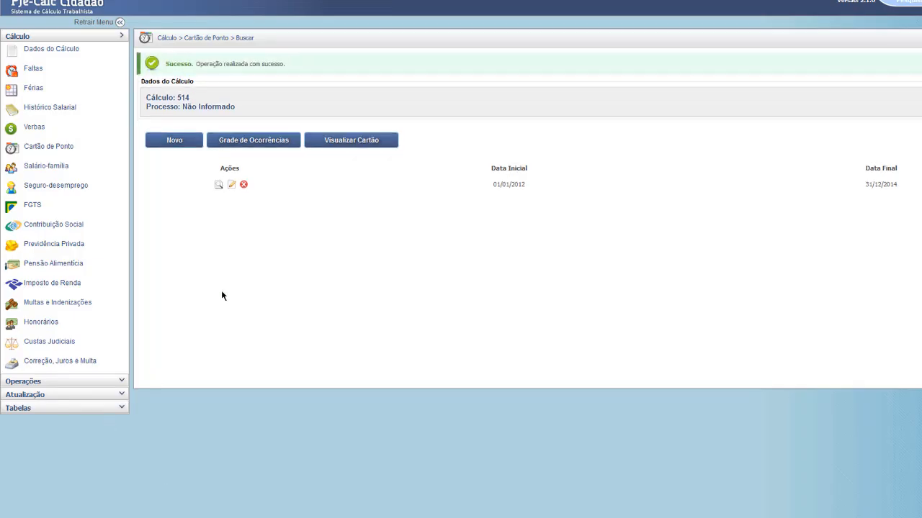
Open the calculated time card and delete its monthly values, confirming the deletion.
left_click(346, 141)
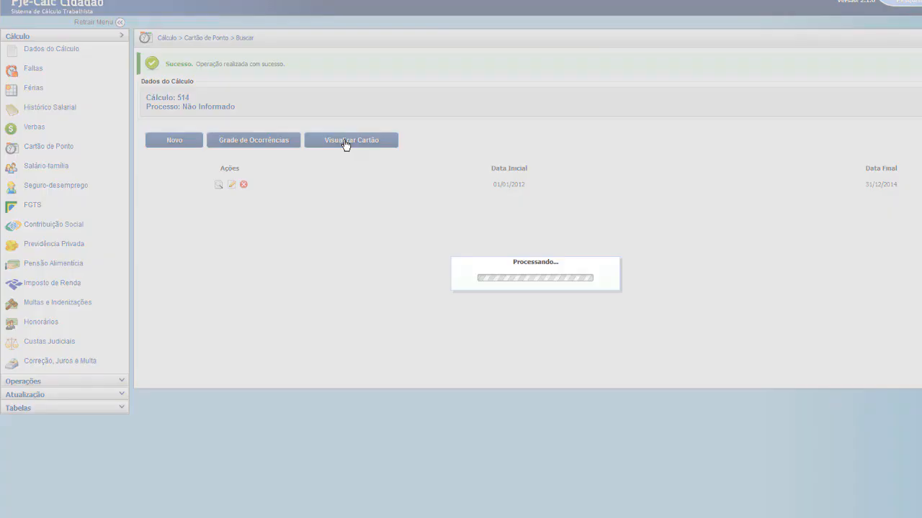
scroll(177, 487, "down", 4)
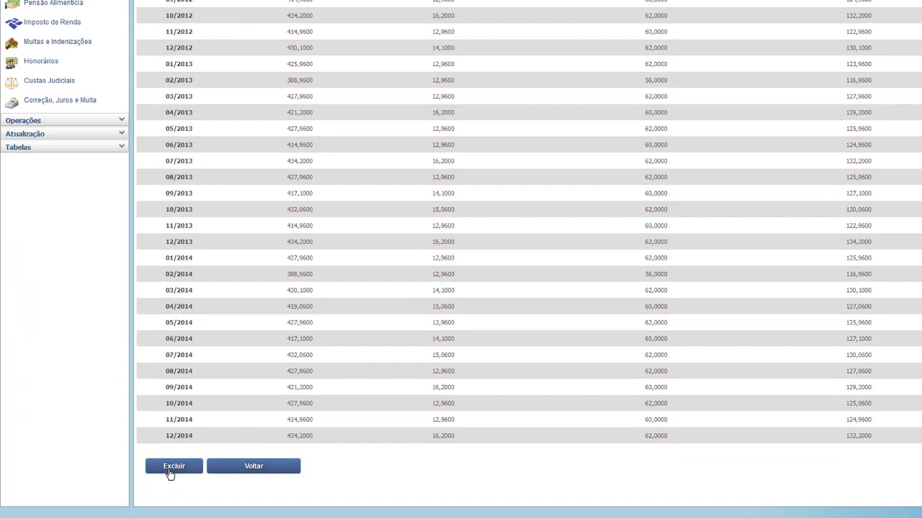
left_click(168, 472)
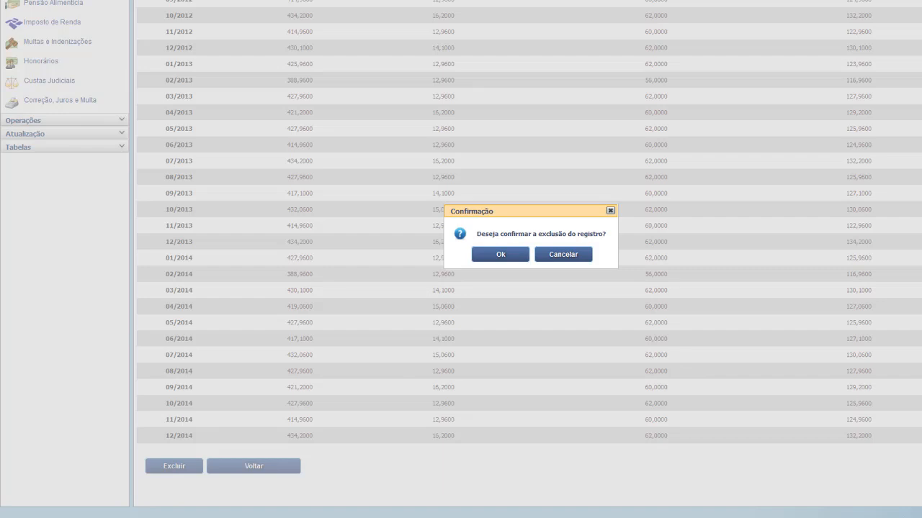
left_click(502, 253)
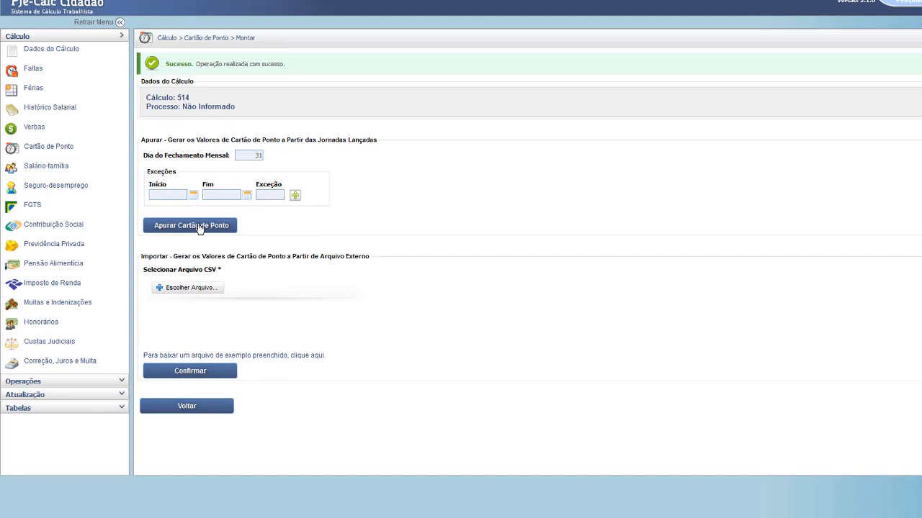
Calculate the time card and review the 01/2012 separate first overtime hours, regular overtime and rest-day overtime.
left_click(199, 226)
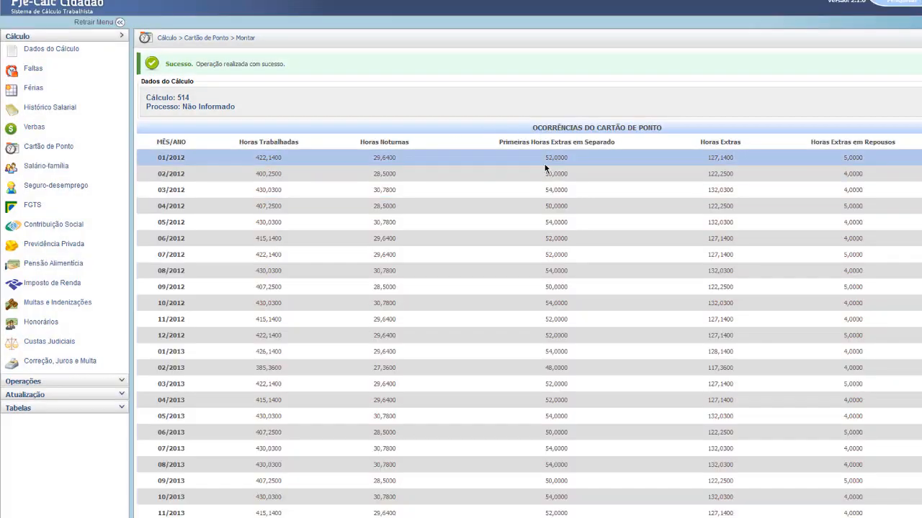
left_click_drag(547, 154, 571, 158)
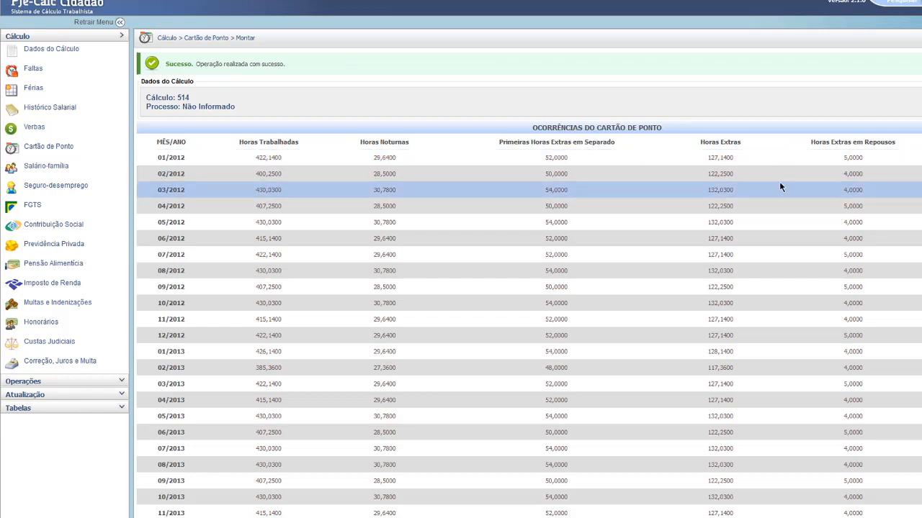
left_click_drag(708, 157, 733, 157)
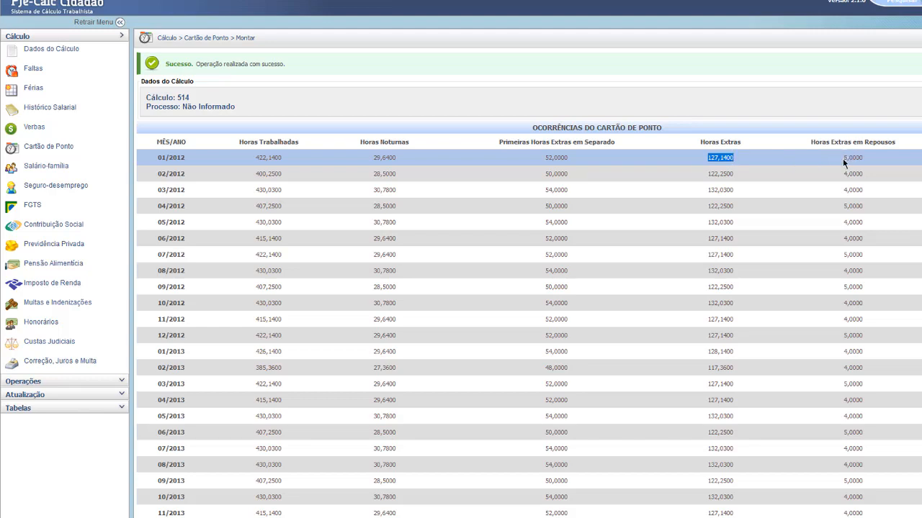
left_click_drag(843, 158, 865, 157)
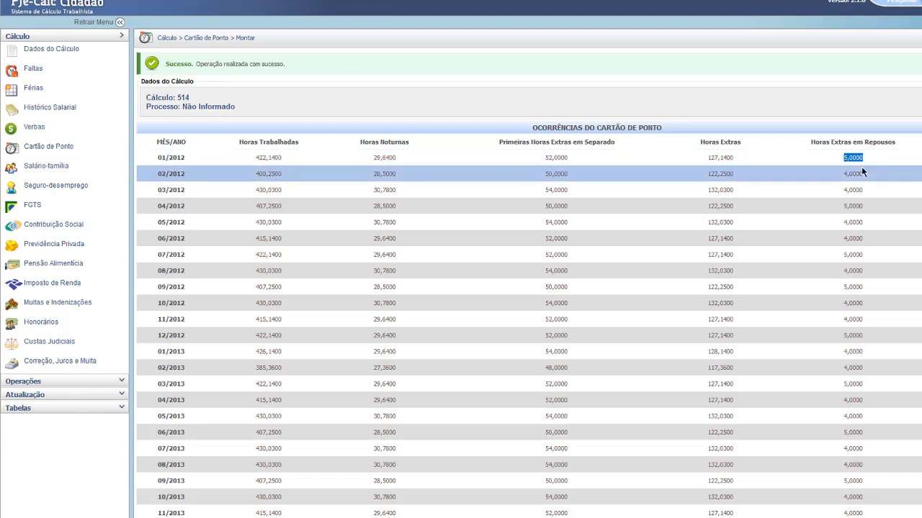
Open the HORAS EXTRAS 50% item for editing and import its quantity from the time card as "Primeiras Horas Extras em Separado".
left_click(30, 126)
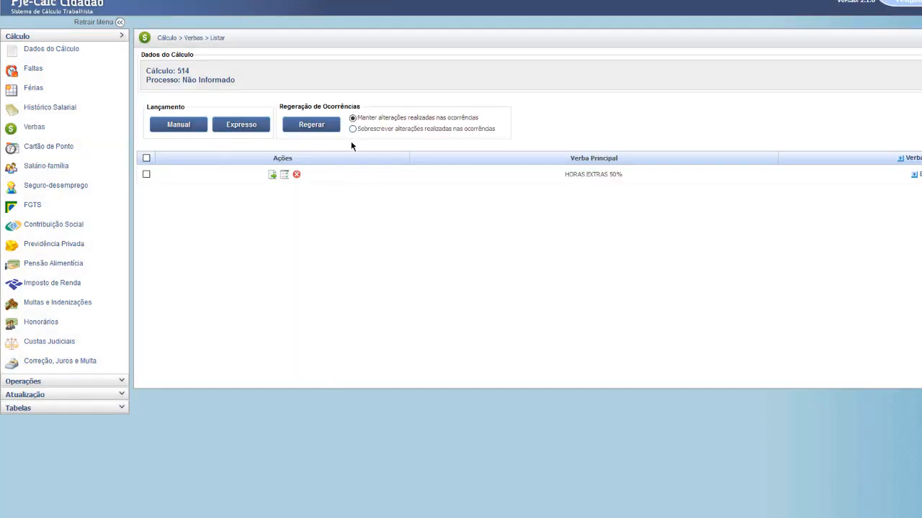
left_click(272, 176)
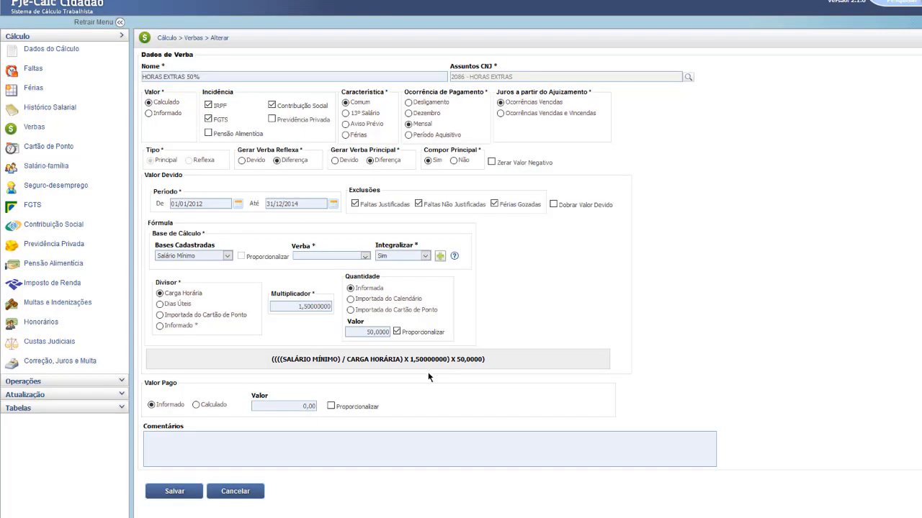
left_click(350, 310)
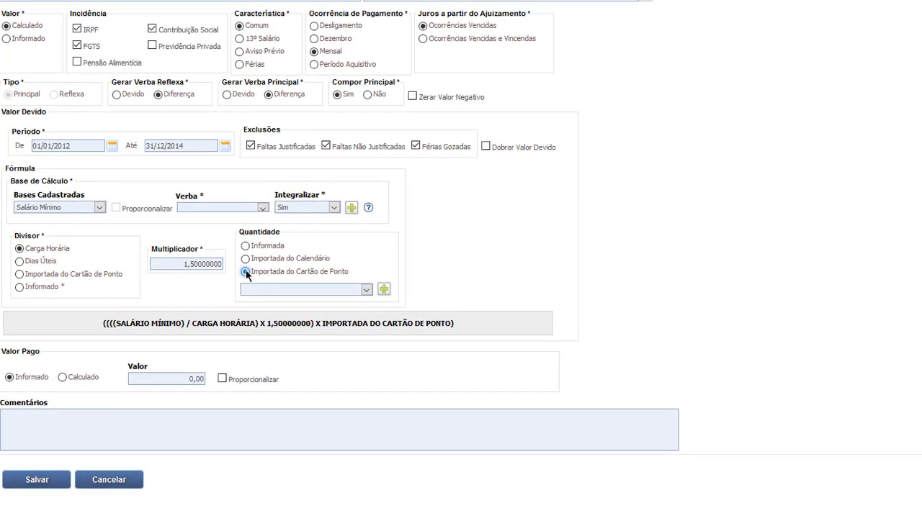
left_click(267, 289)
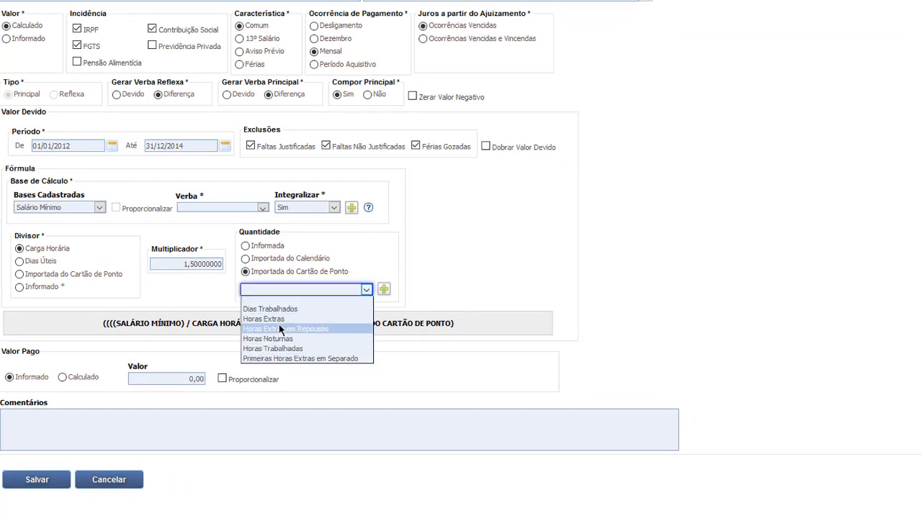
key("alt+Tab")
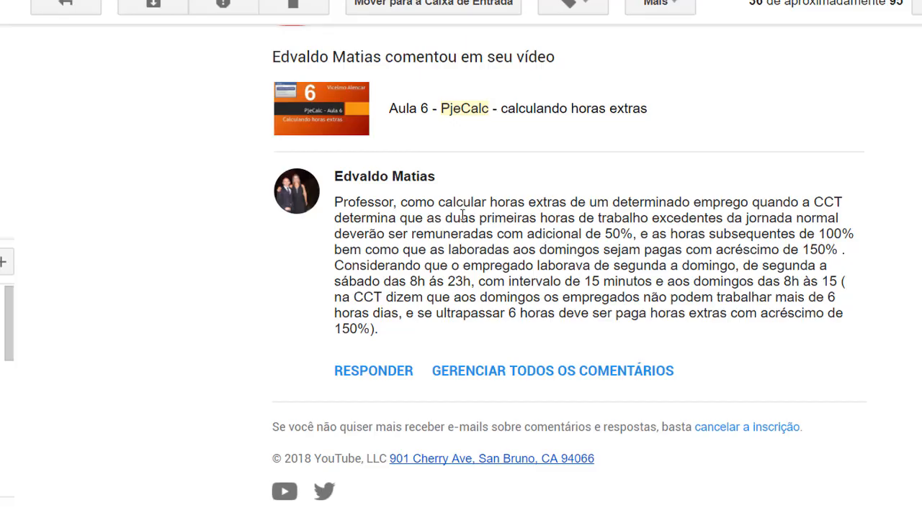
key("alt+Tab")
left_click(314, 289)
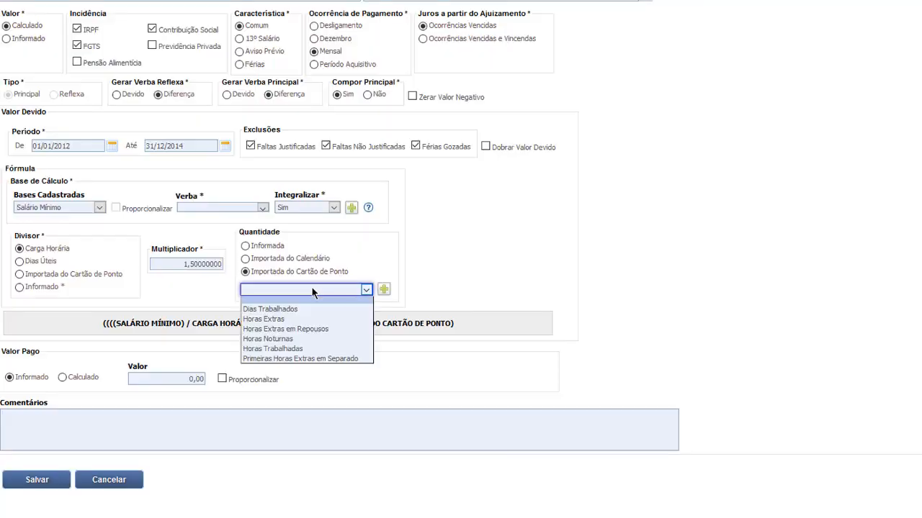
left_click(284, 358)
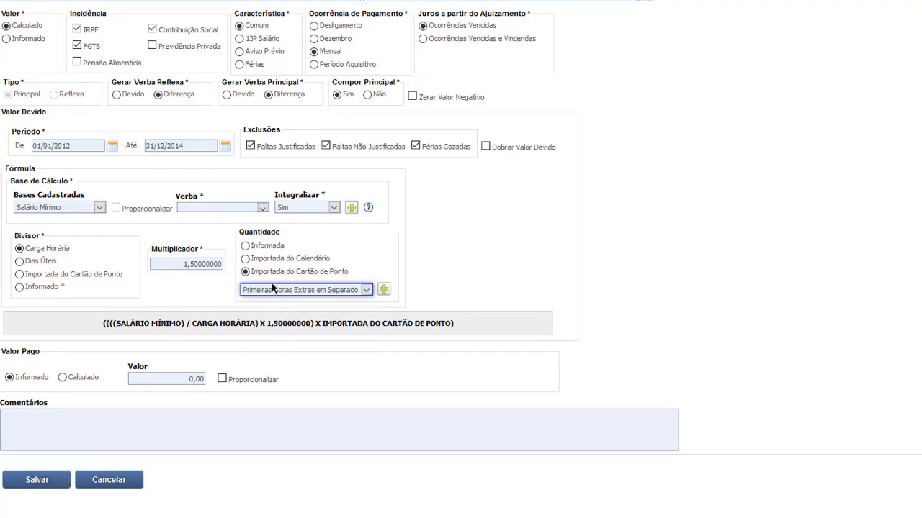
left_click(204, 265)
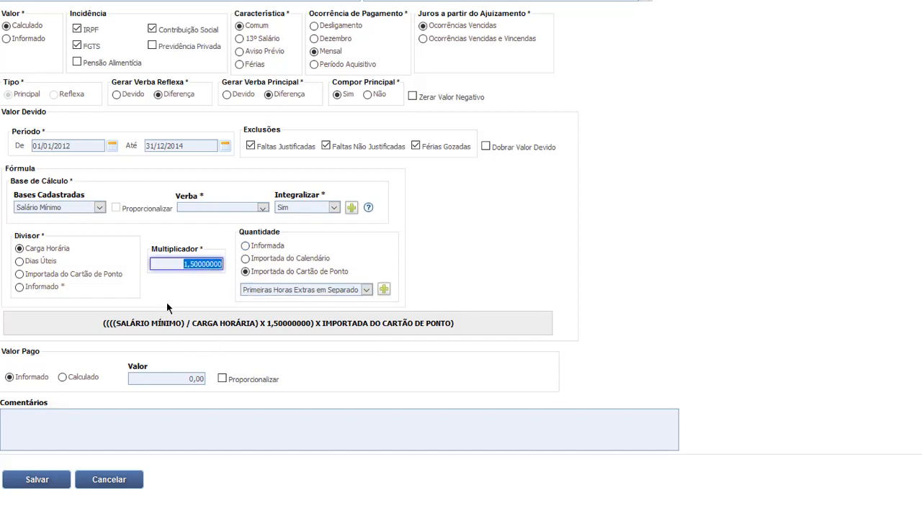
Switch the imported quantity to "Horas Extras" and set the multiplier to 2.
left_click(252, 290)
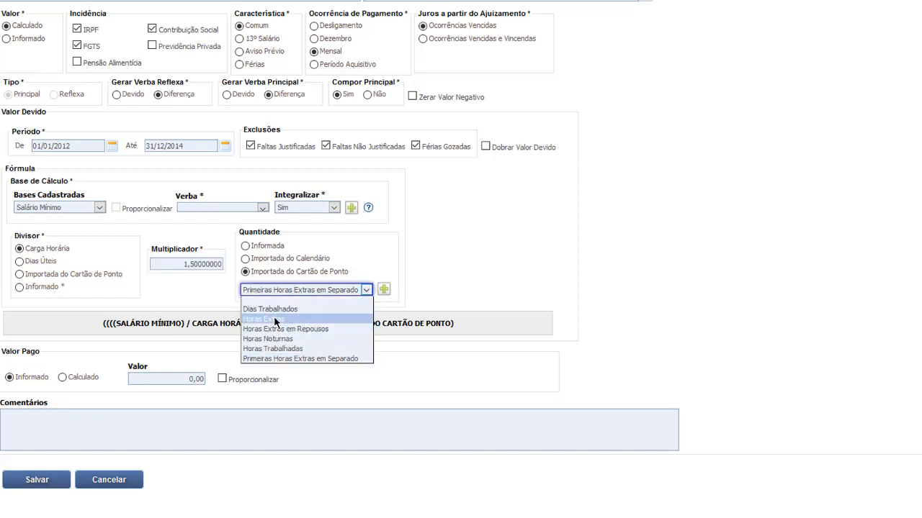
left_click(275, 320)
left_click(217, 264)
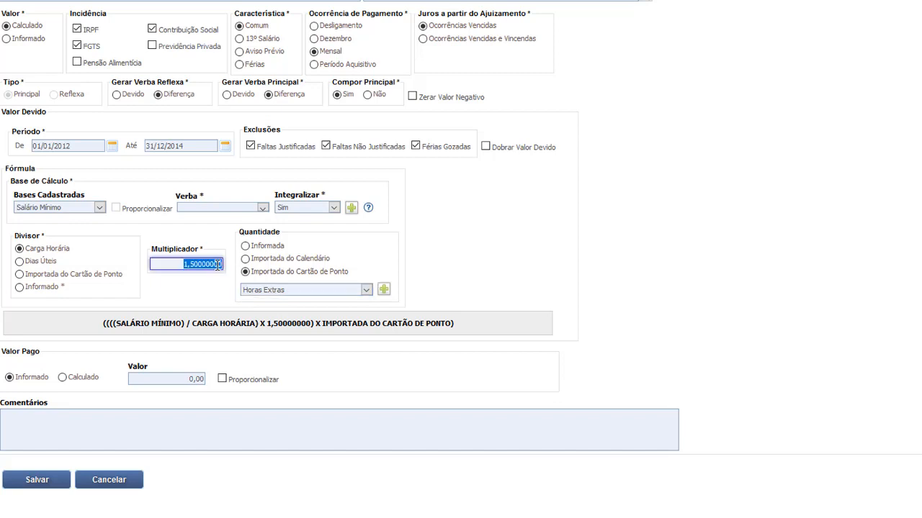
key("BackSpace")
type("2")
Switch the imported quantity to "Horas Extras em Repousos", set the multiplier to 2,5, recheck the viewer's question and return to the Verbas list.
left_click(268, 291)
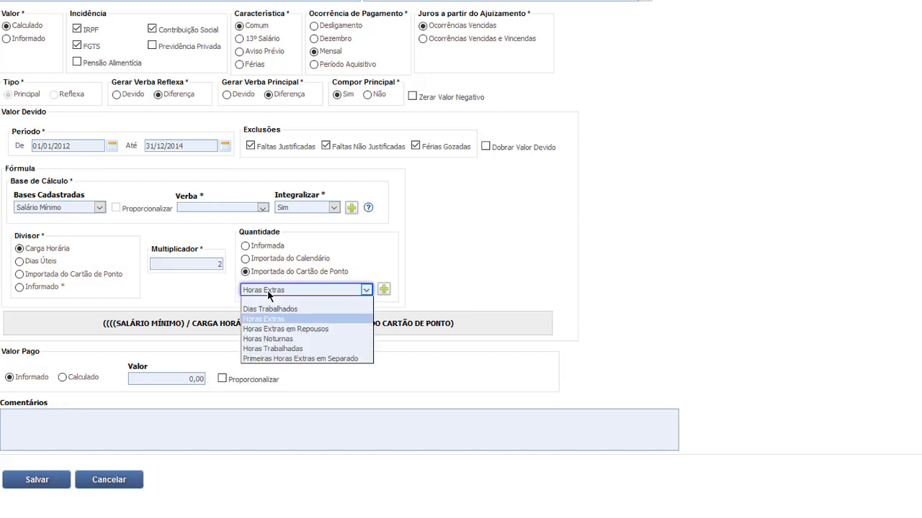
left_click(291, 328)
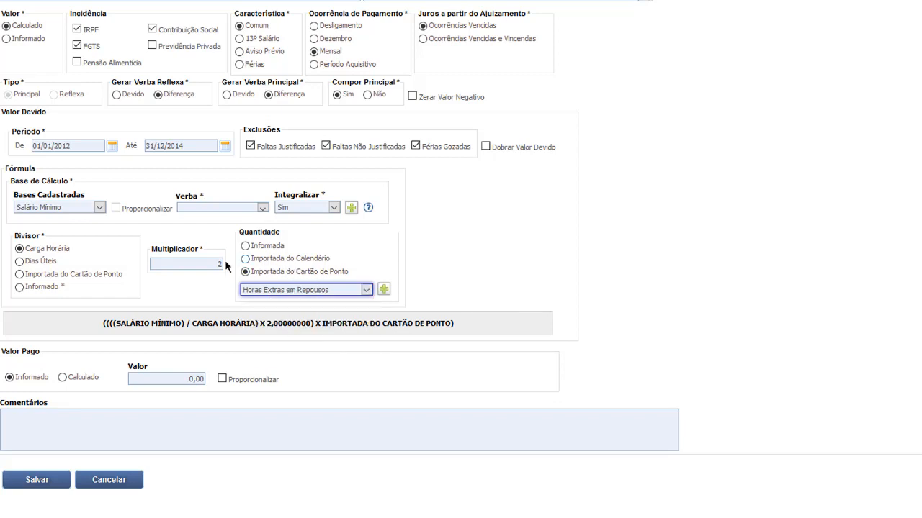
left_click(215, 268)
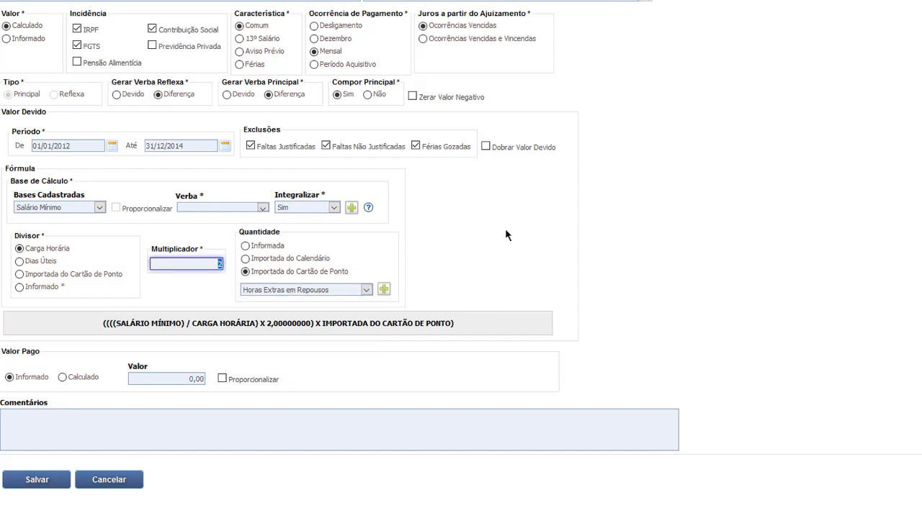
key("alt+Tab")
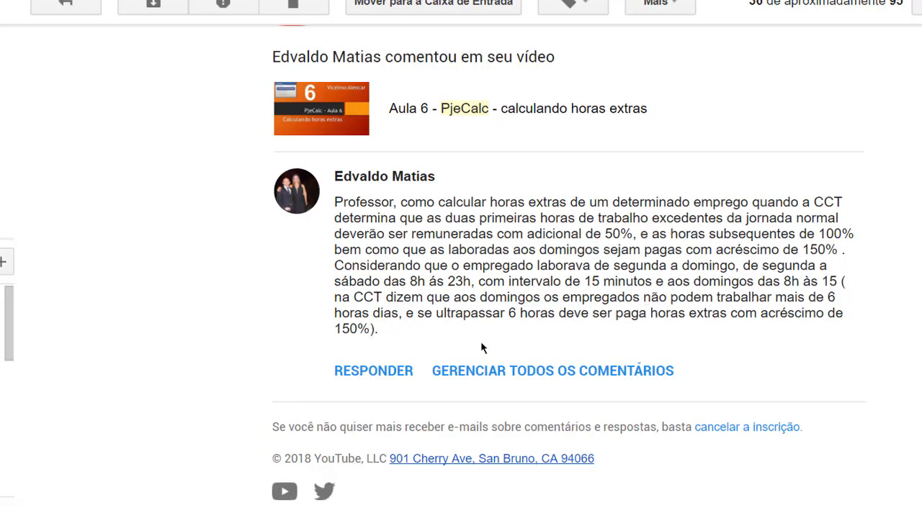
key("alt+Tab")
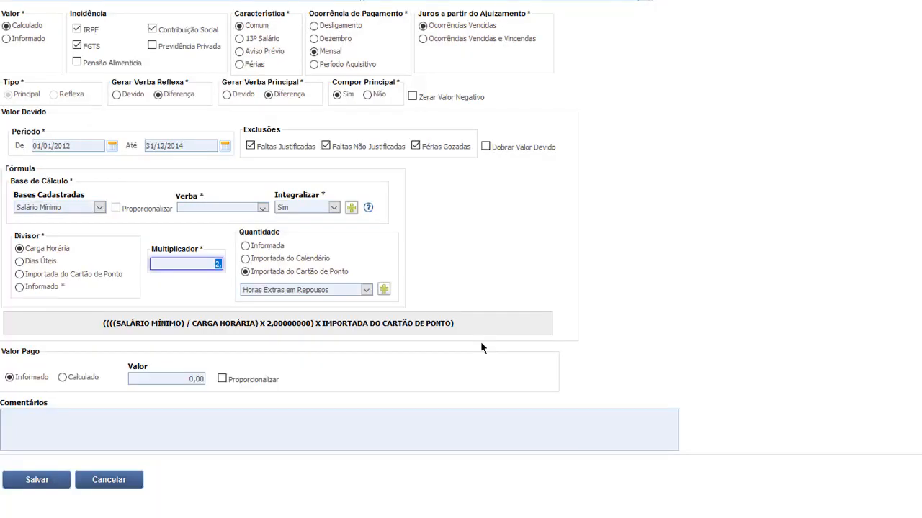
type("2,5")
key("alt+Tab")
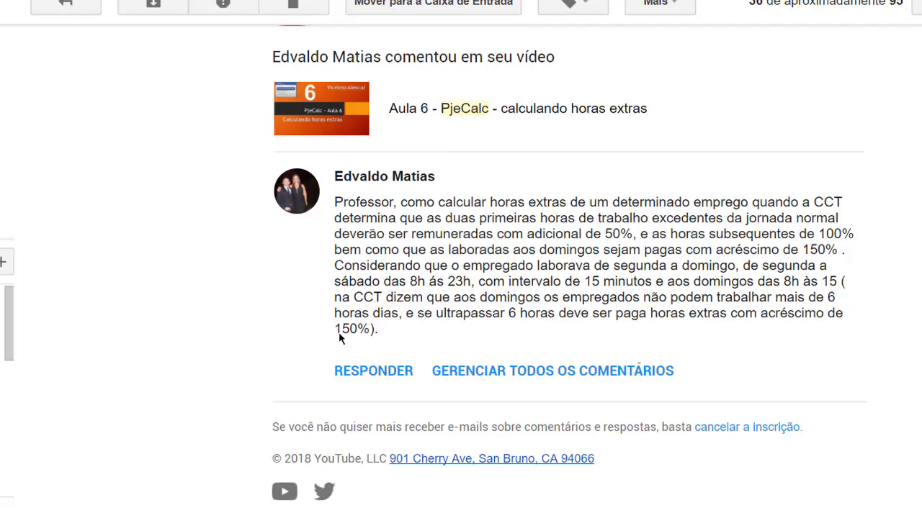
key("alt+Tab")
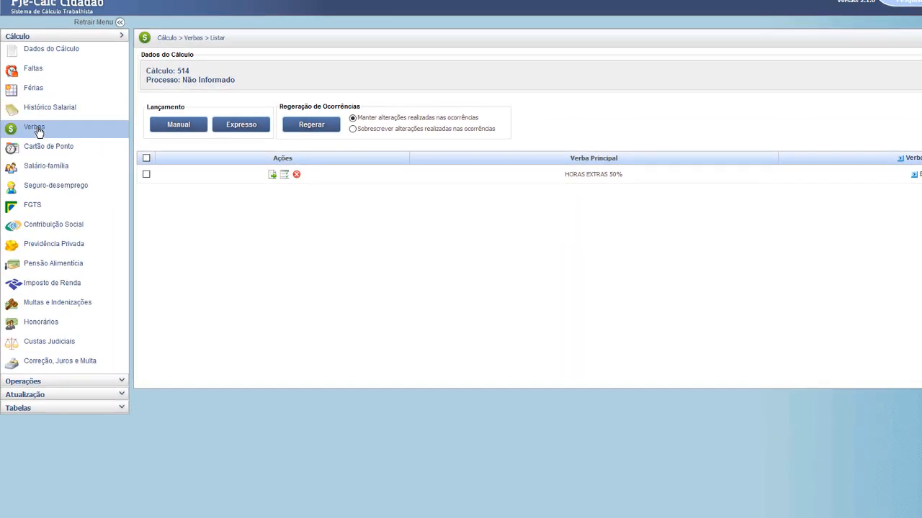
left_click(36, 128)
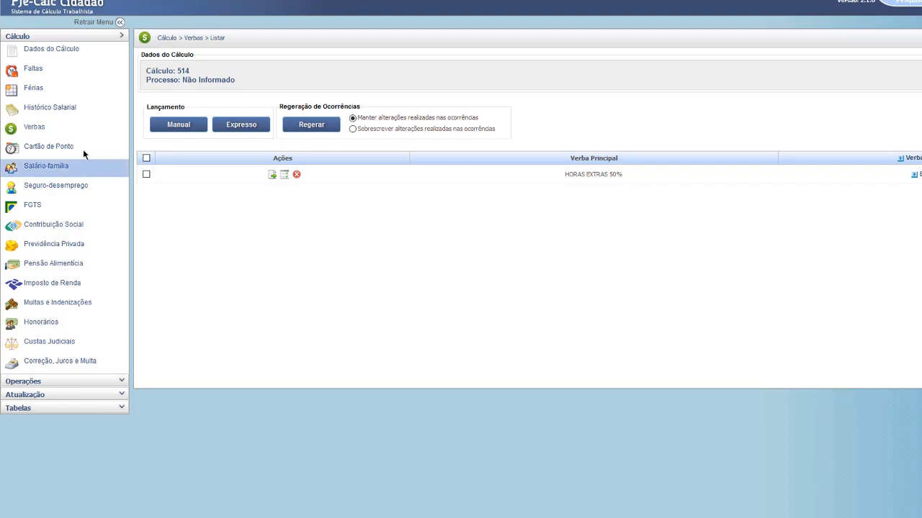
Edit the existing time card, change its workday filling to Livre and save it.
left_click(58, 148)
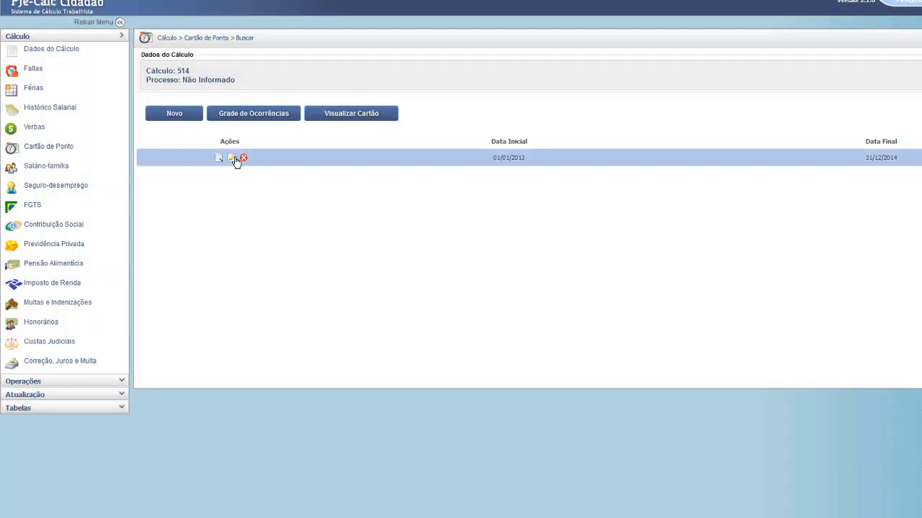
left_click(231, 158)
scroll(306, 238, "down", 3)
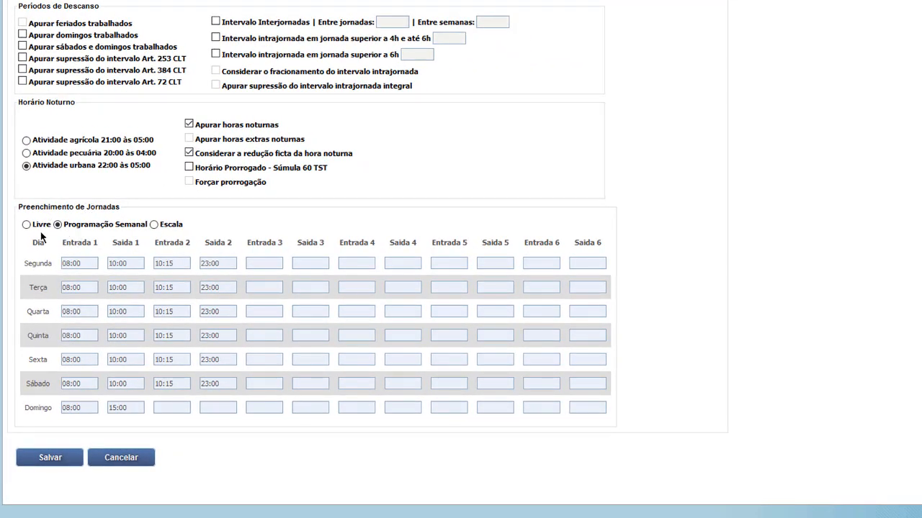
left_click(26, 226)
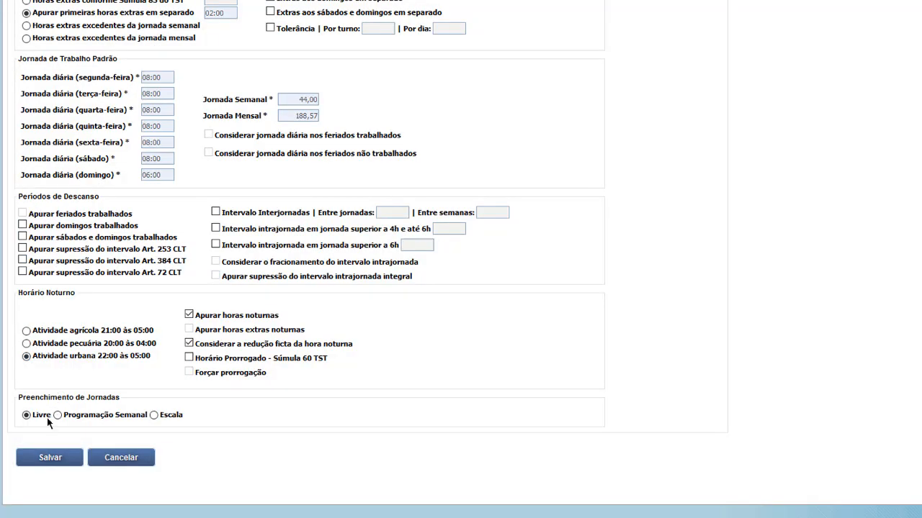
left_click(45, 458)
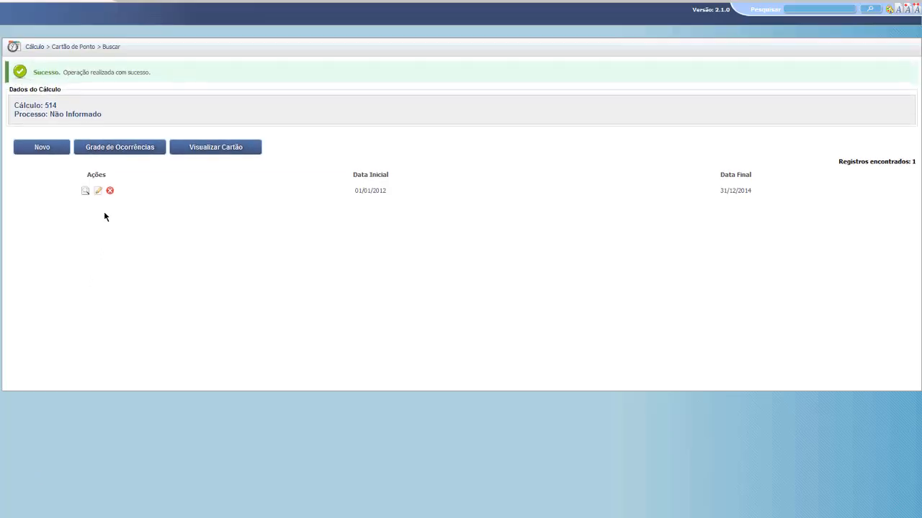
Examine the time card's daily occurrence grid and its list of months, and return to the time card list.
left_click(118, 145)
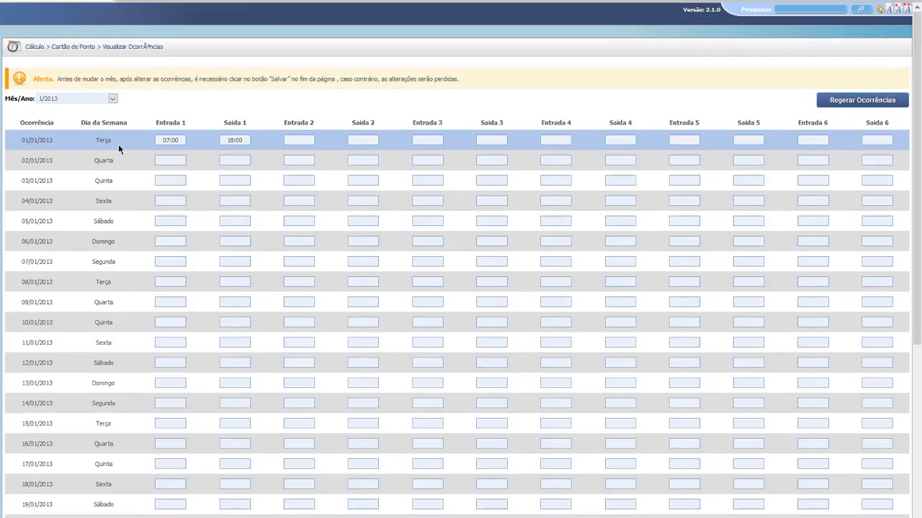
scroll(199, 288, "down", 4)
scroll(199, 291, "up", 5)
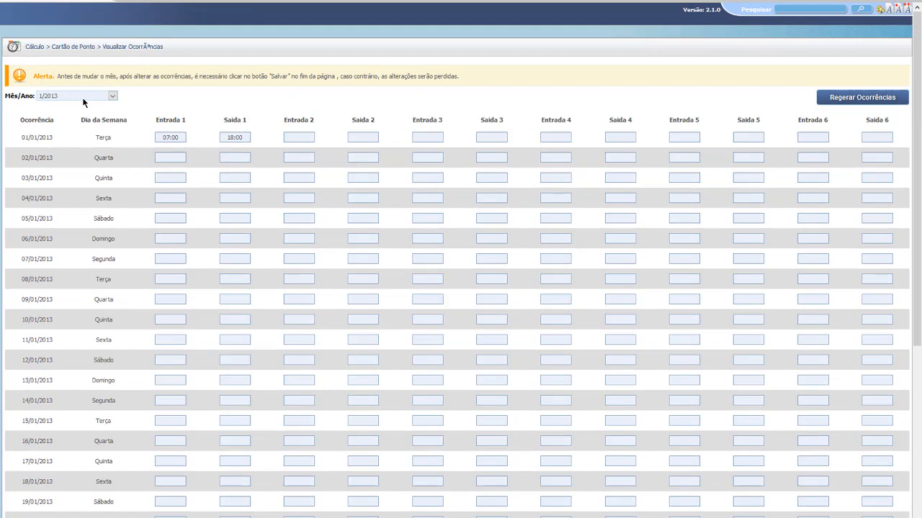
left_click(82, 99)
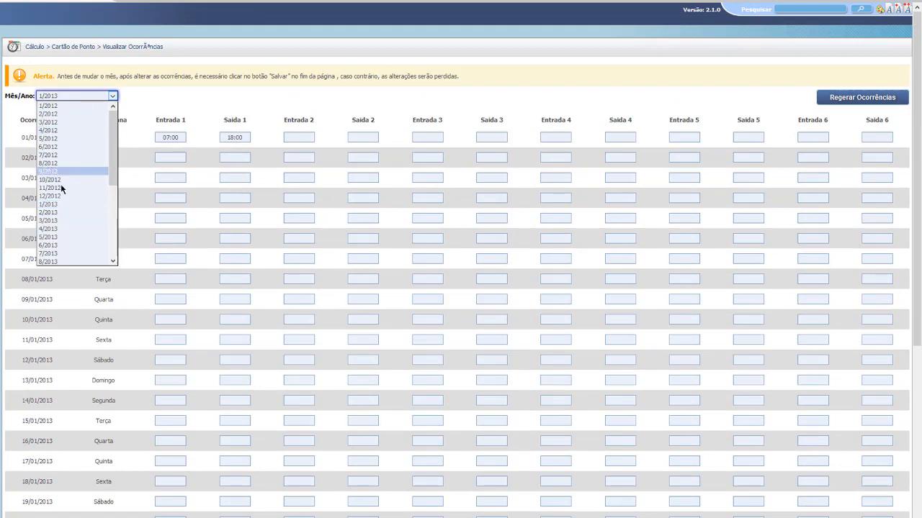
left_click(195, 110)
scroll(137, 331, "down", 5)
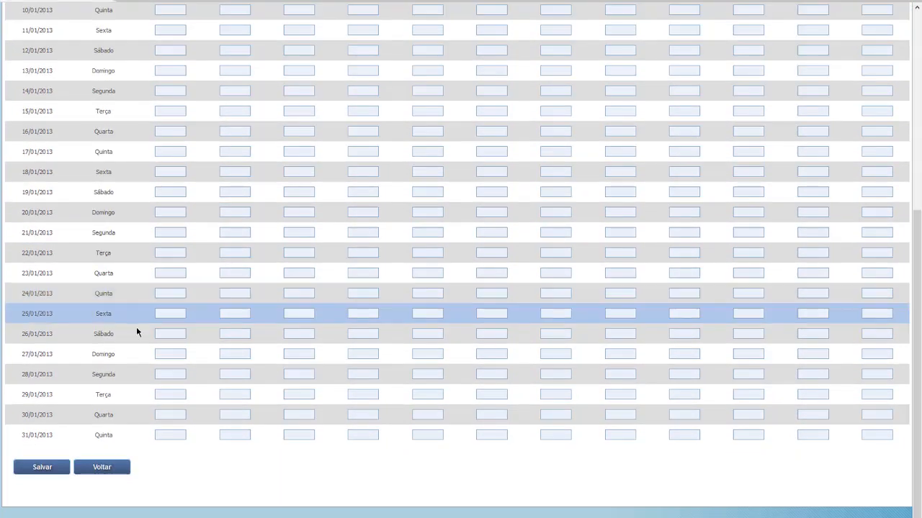
left_click(97, 469)
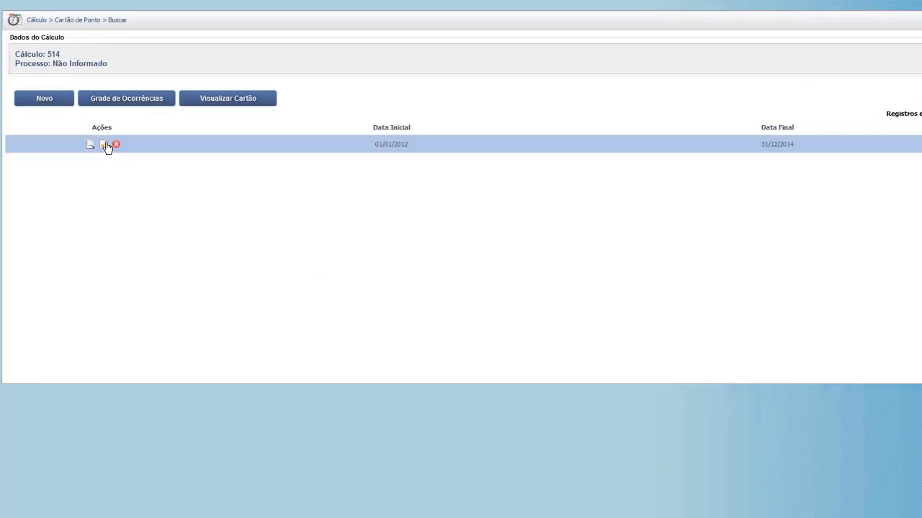
Reopen the time card for editing, set its workday filling to Programação Semanal and point out the holiday and Sunday entry fields.
left_click(98, 164)
scroll(146, 186, "down", 3)
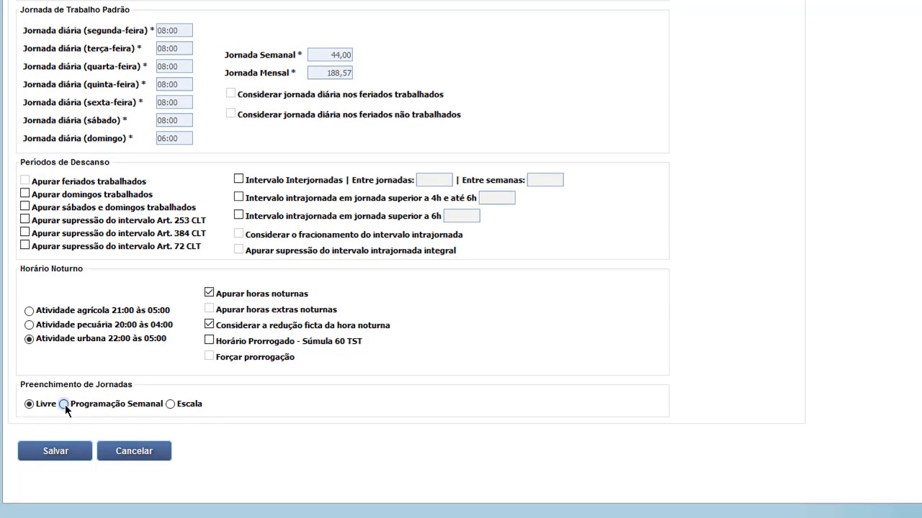
left_click(65, 404)
scroll(65, 404, "down", 3)
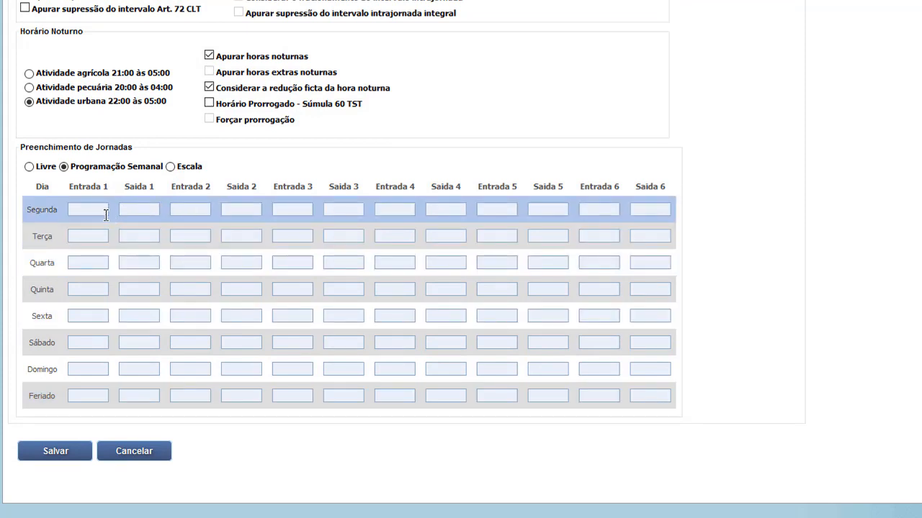
left_click(84, 397)
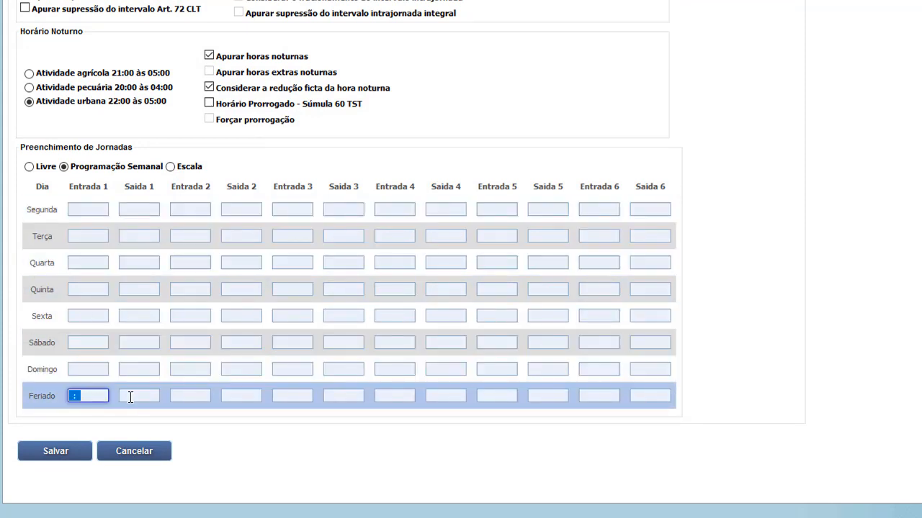
left_click(137, 398)
left_click(88, 370)
left_click(137, 370)
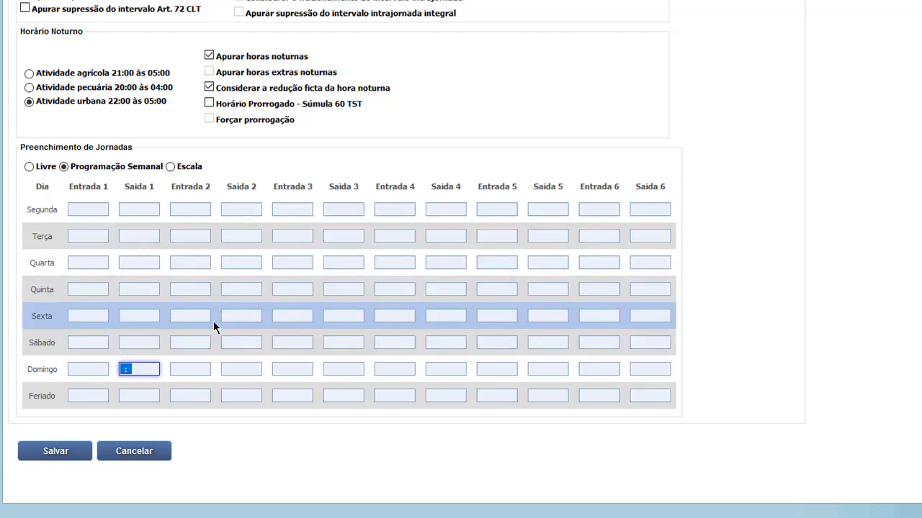
Set the time card's workday filling to Escala, try the 5x1 scale, switch to 6x1 and generate its day grid.
left_click(170, 168)
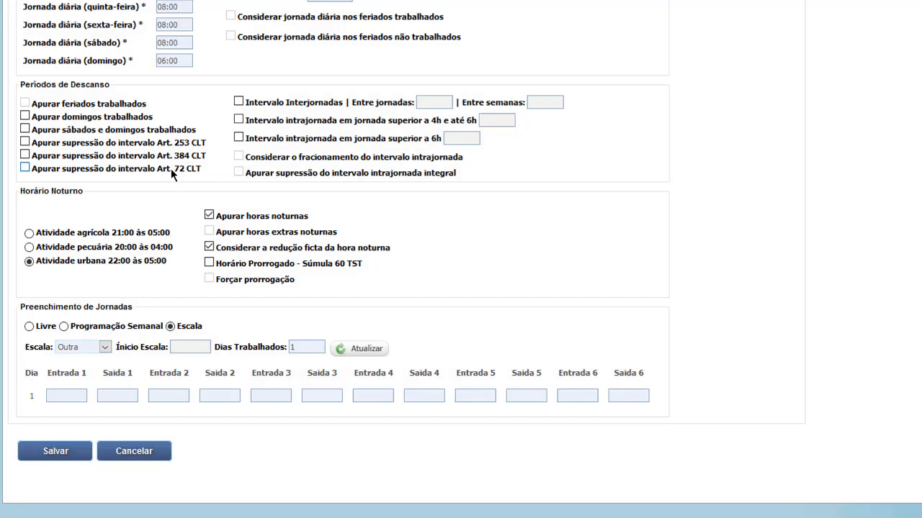
left_click(76, 347)
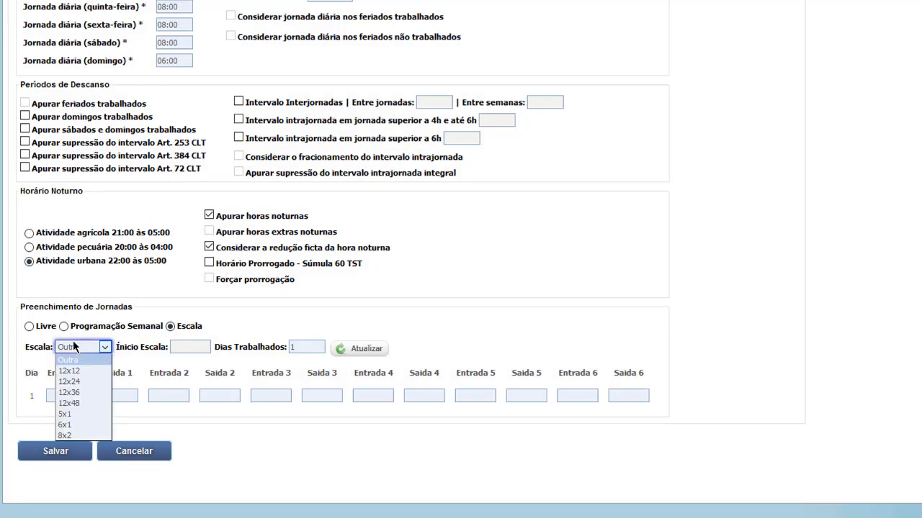
left_click(68, 416)
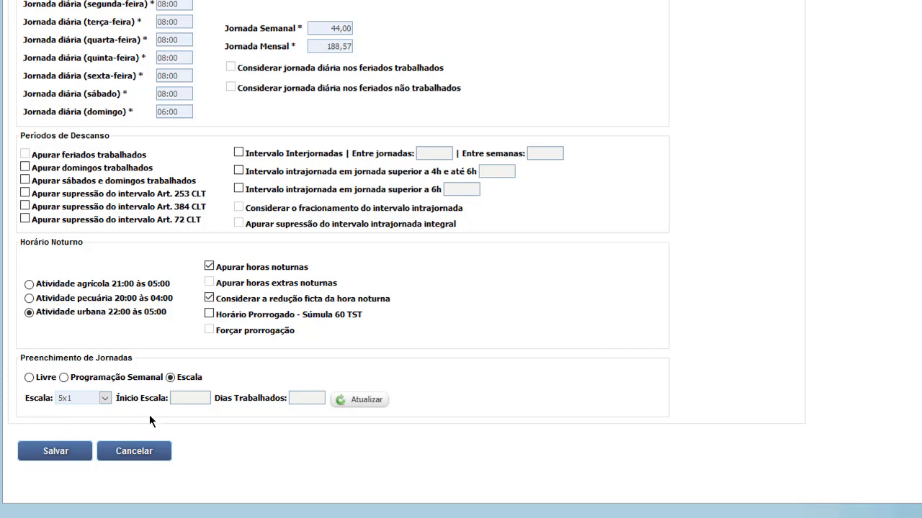
left_click(92, 397)
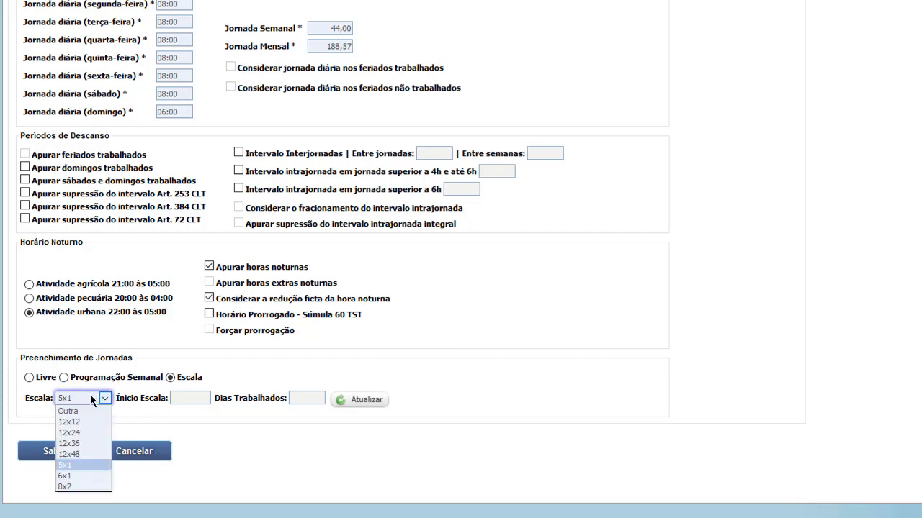
left_click(70, 476)
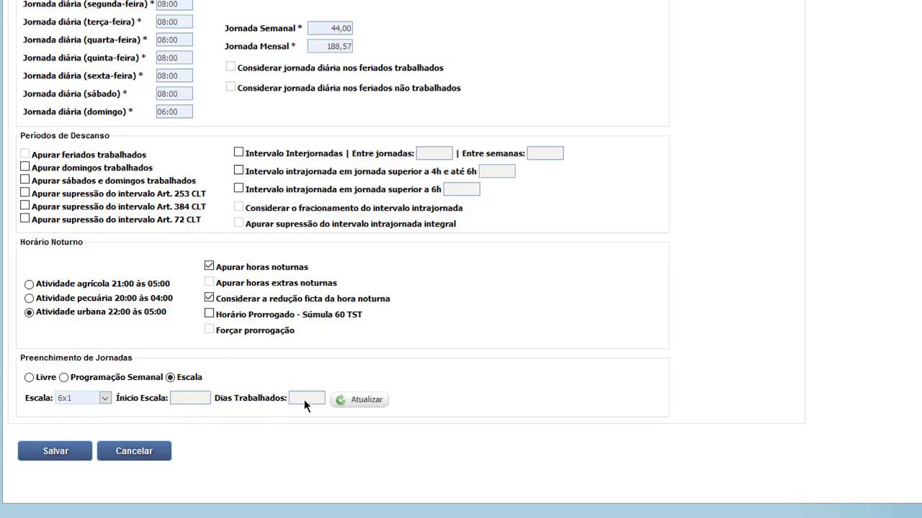
left_click(353, 401)
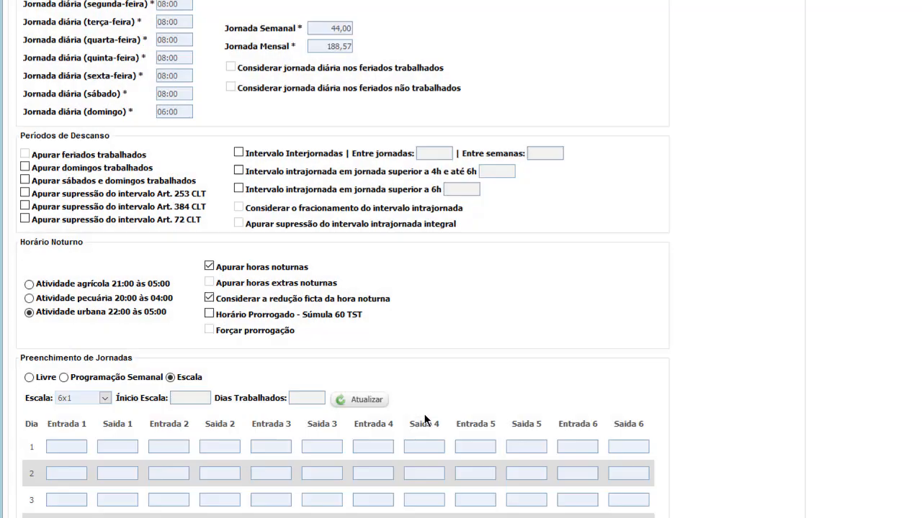
scroll(425, 418, "down", 3)
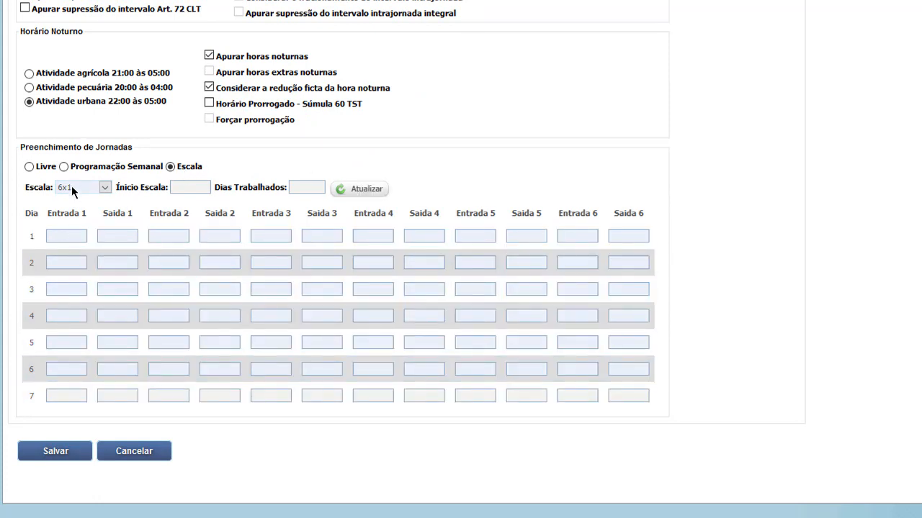
Fill days 1 to 6 of the 6x1 scale with a first entry of 07:00 and a first exit of 23:00.
left_click(64, 235)
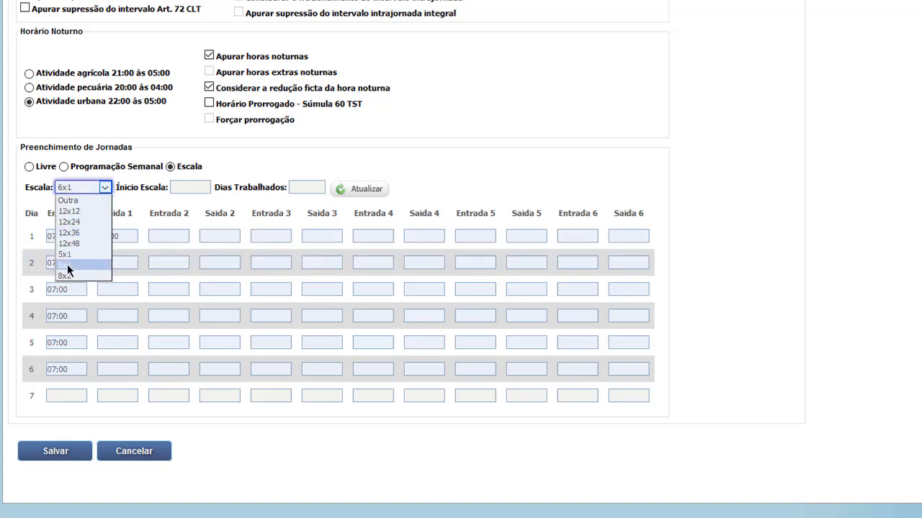
left_click(67, 265)
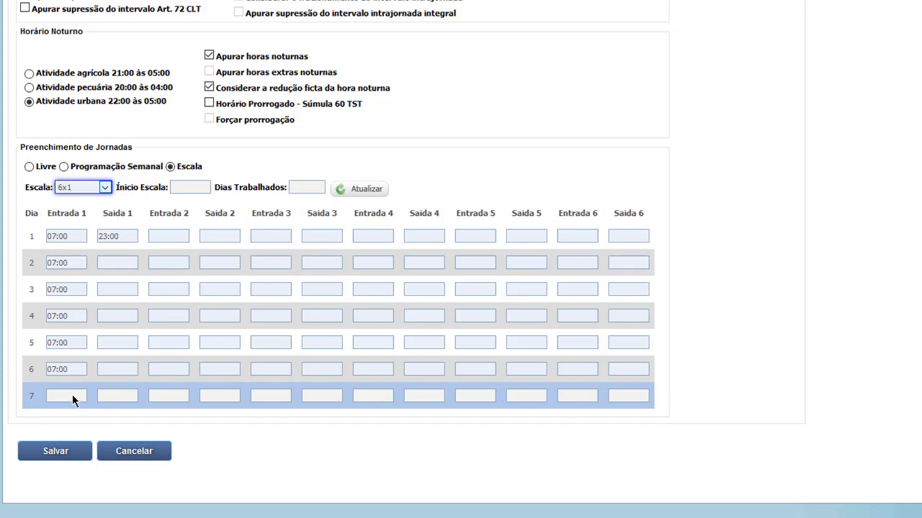
left_click(108, 264)
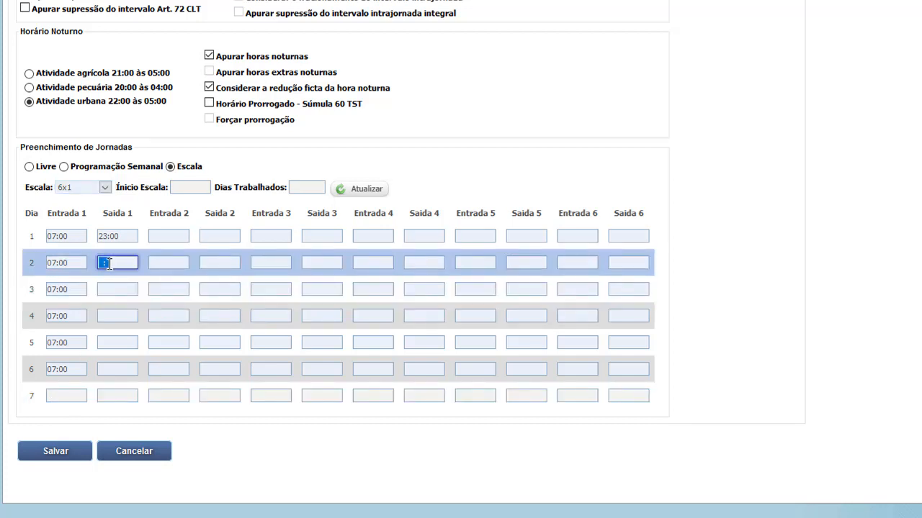
key("Up")
key("ctrl+c")
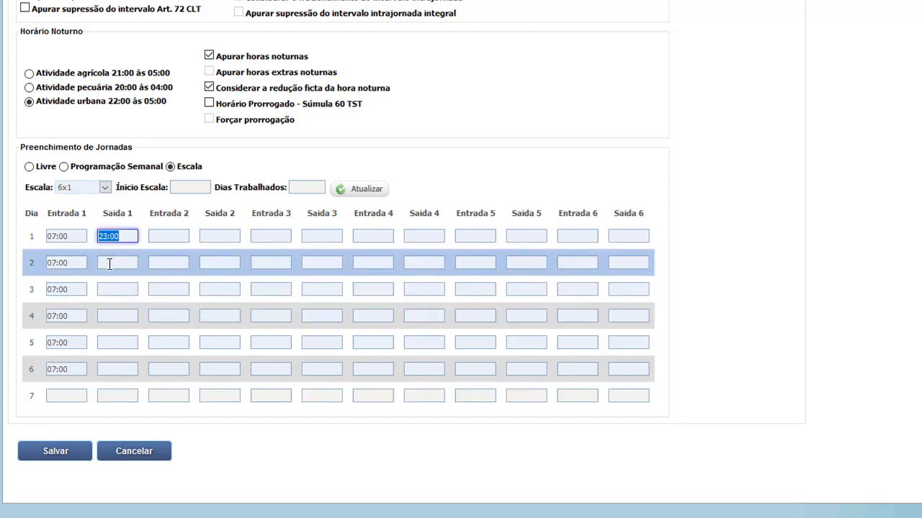
left_click(109, 264)
key("ctrl+v")
key("Down")
key("ctrl+v")
key("Down")
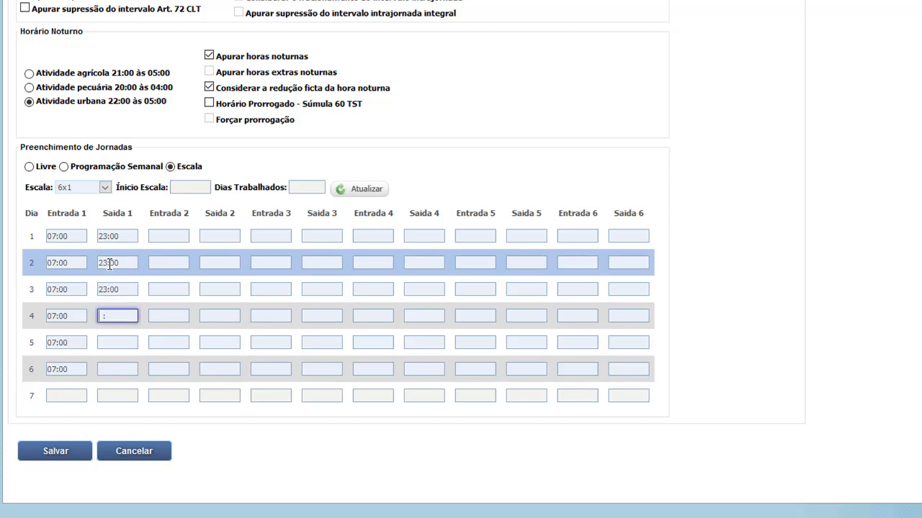
key("ctrl+v")
key("Down")
key("ctrl+v")
key("Down")
key("ctrl+v")
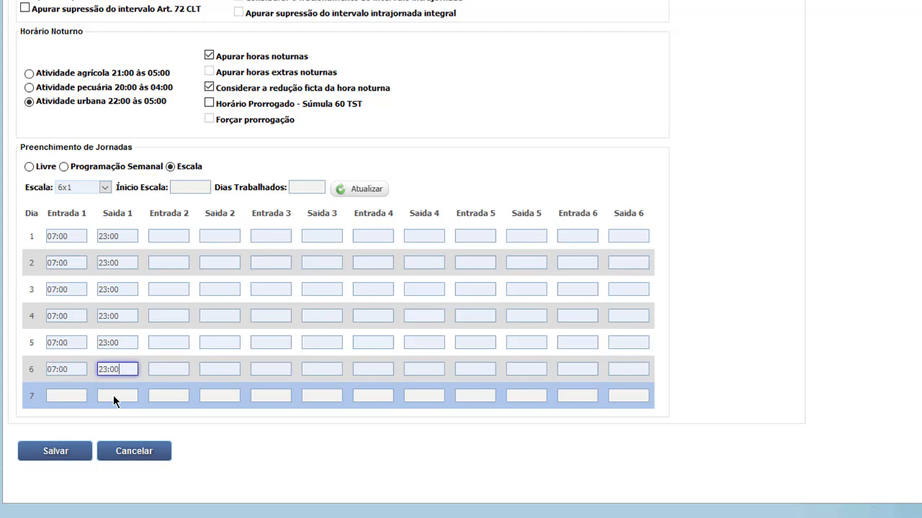
Switch the scale to 12x36, set its start time to 18:00 and update the day grid.
left_click(102, 189)
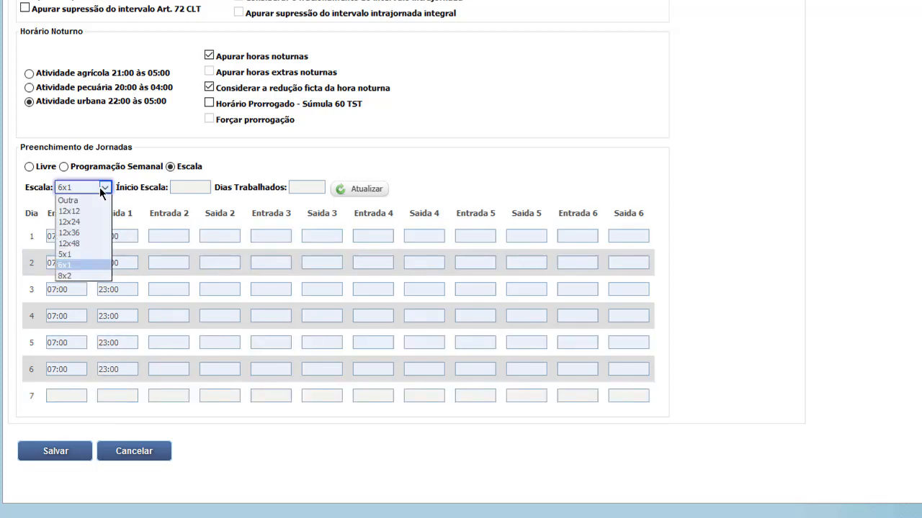
left_click(68, 233)
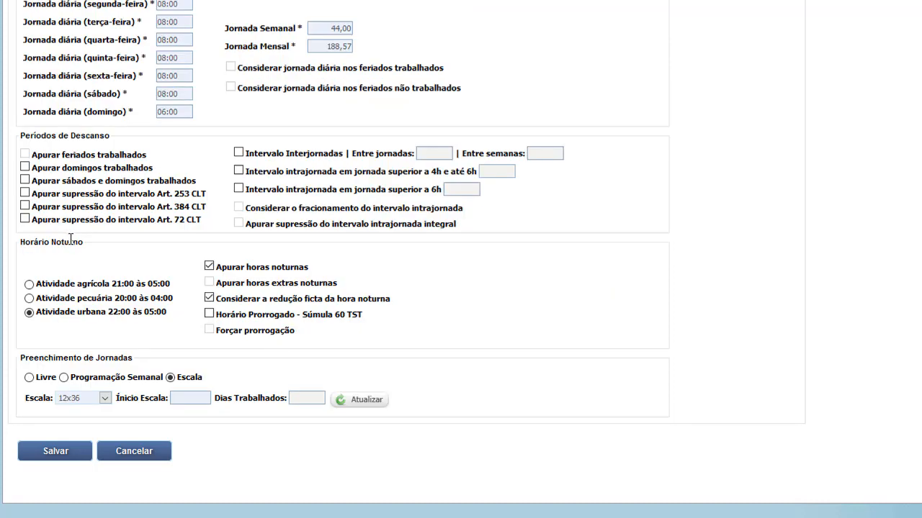
left_click(348, 407)
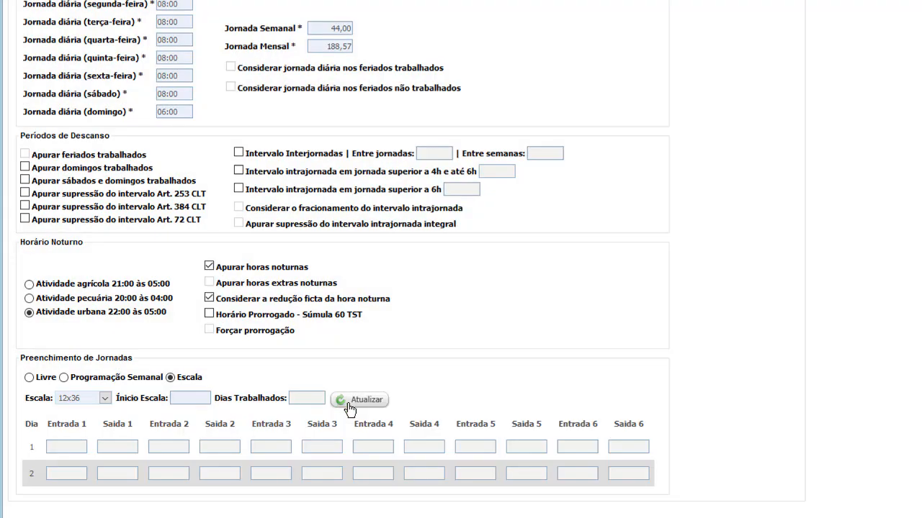
scroll(298, 409, "down", 2)
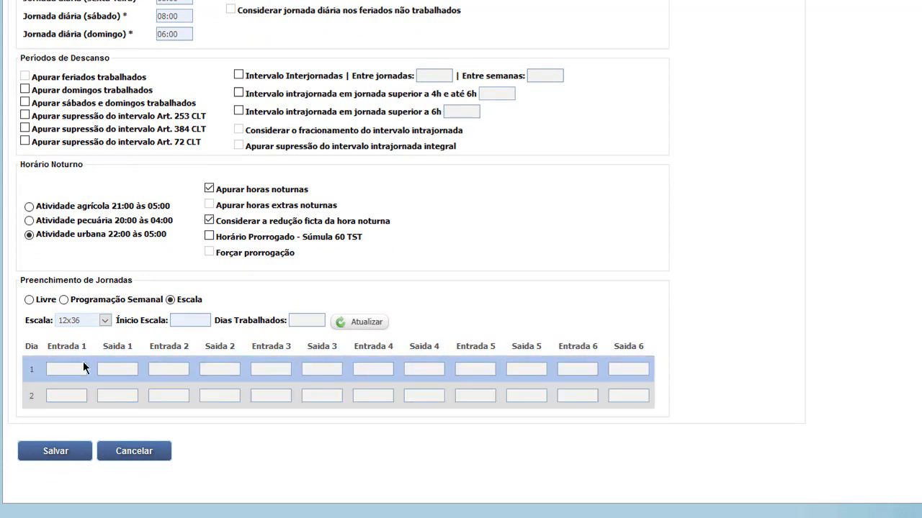
left_click(191, 320)
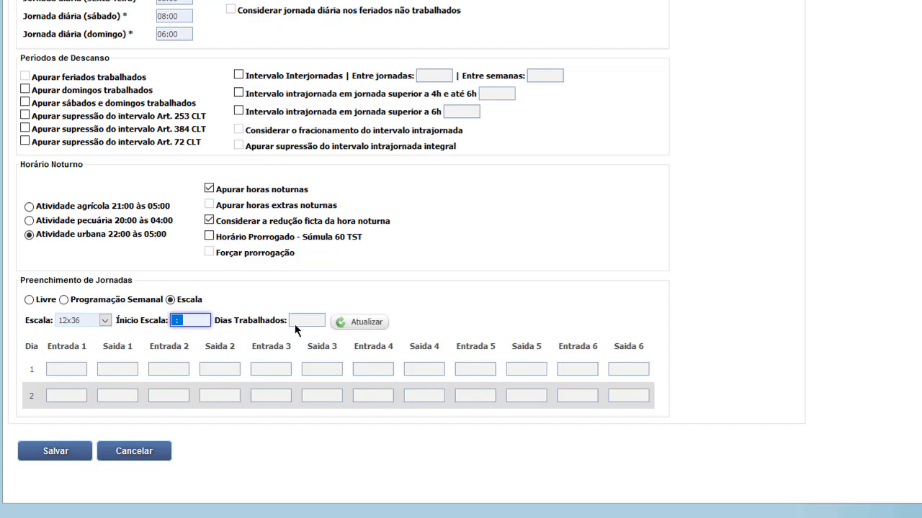
type("18:00")
left_click(364, 323)
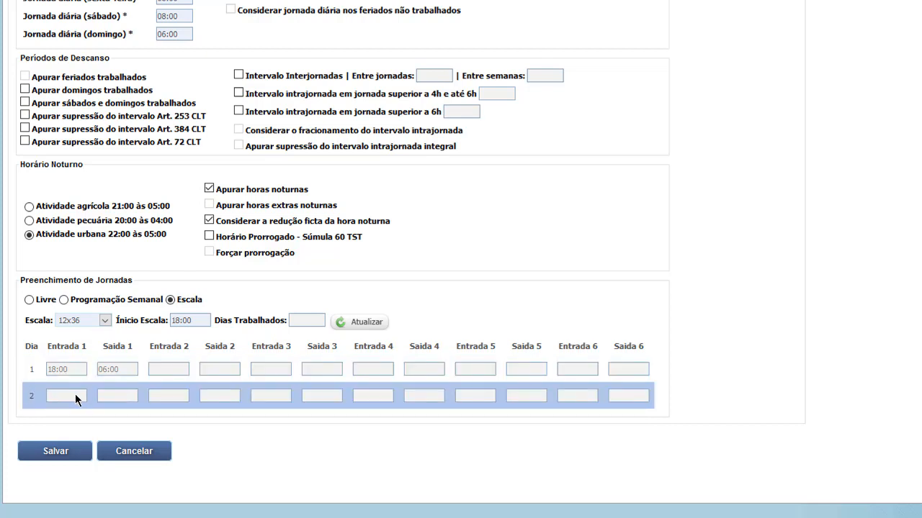
Change the 12x36 scale's start time to 07:00 and update the day grid.
left_click(187, 326)
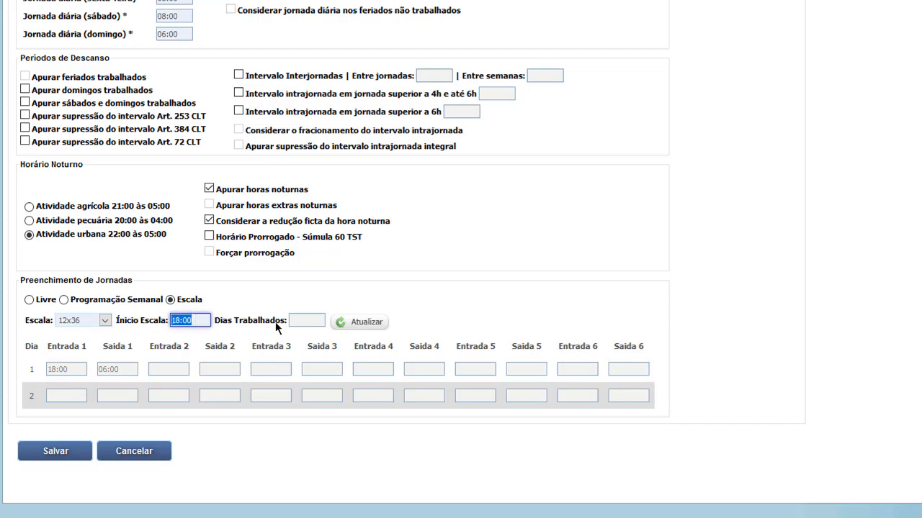
type("07:00")
left_click(376, 326)
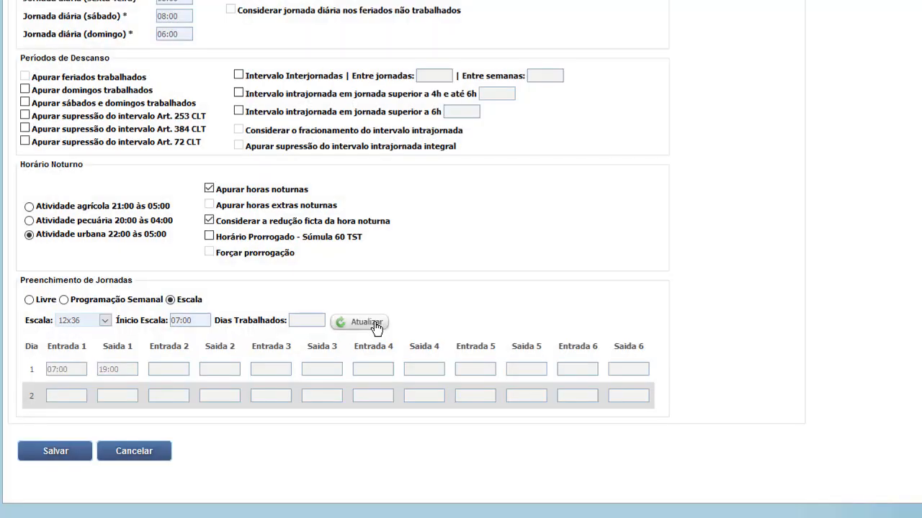
Switch the scale to 12x48, generate its day grid, set the start time to 18:00 and update the grid.
left_click(89, 323)
left_click(81, 377)
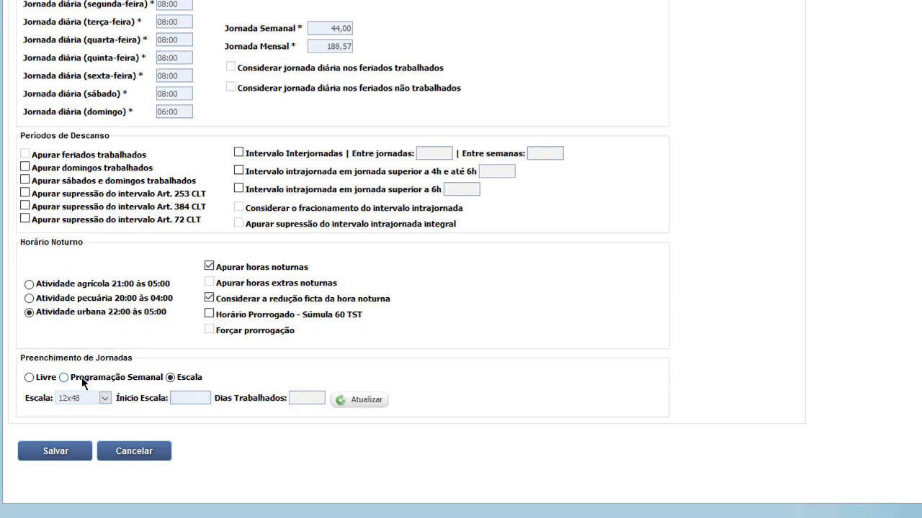
left_click(351, 413)
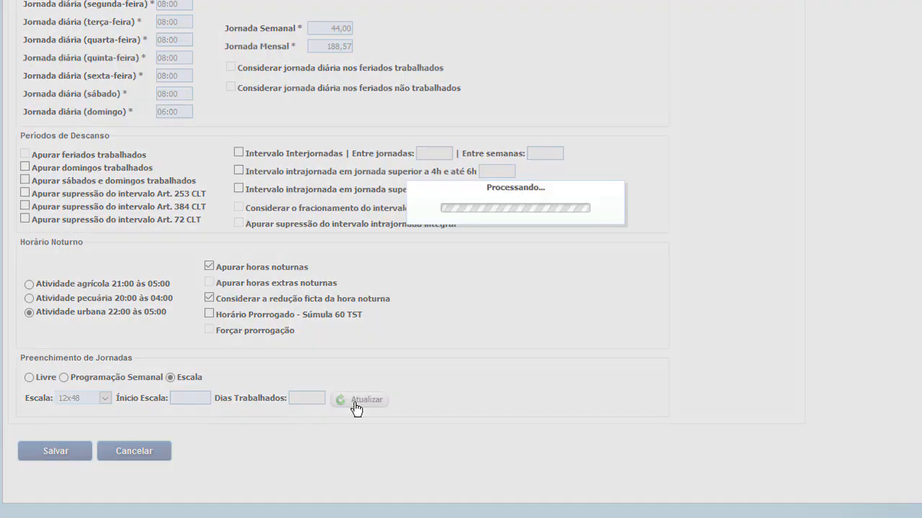
scroll(353, 404, "down", 3)
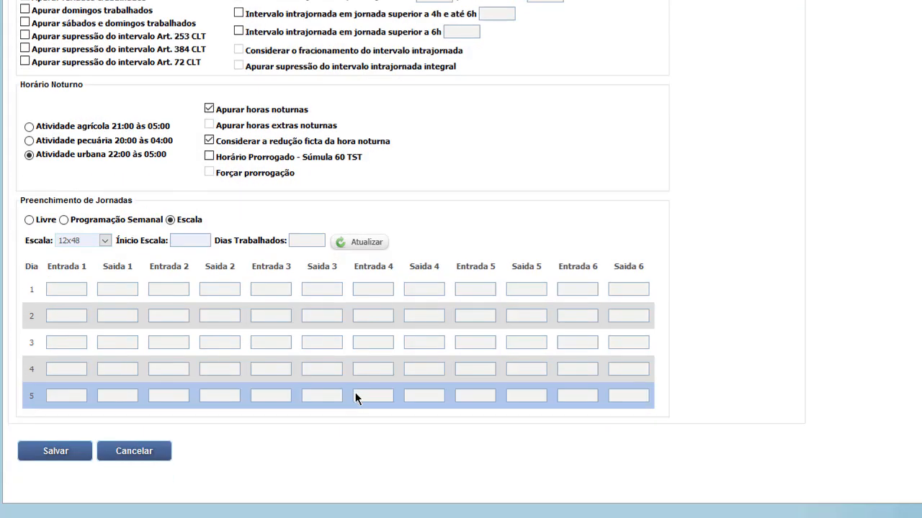
left_click(193, 241)
type("1800")
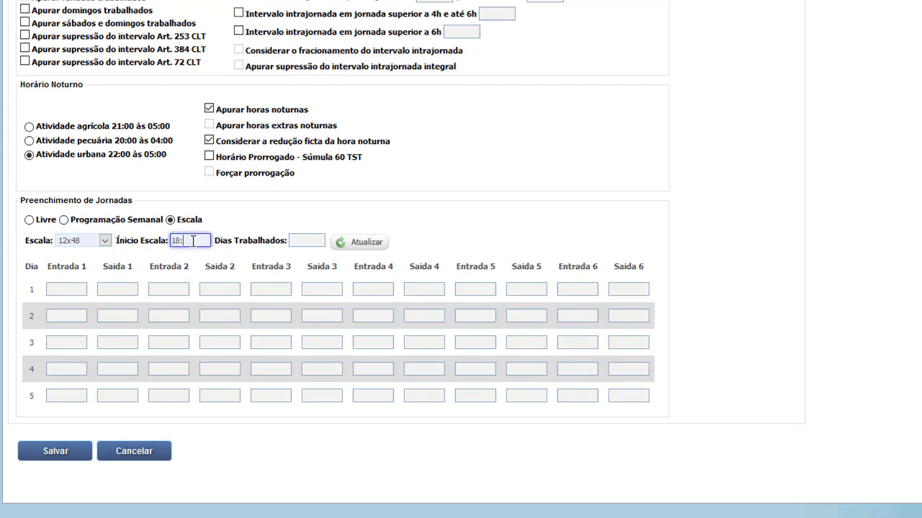
left_click(355, 245)
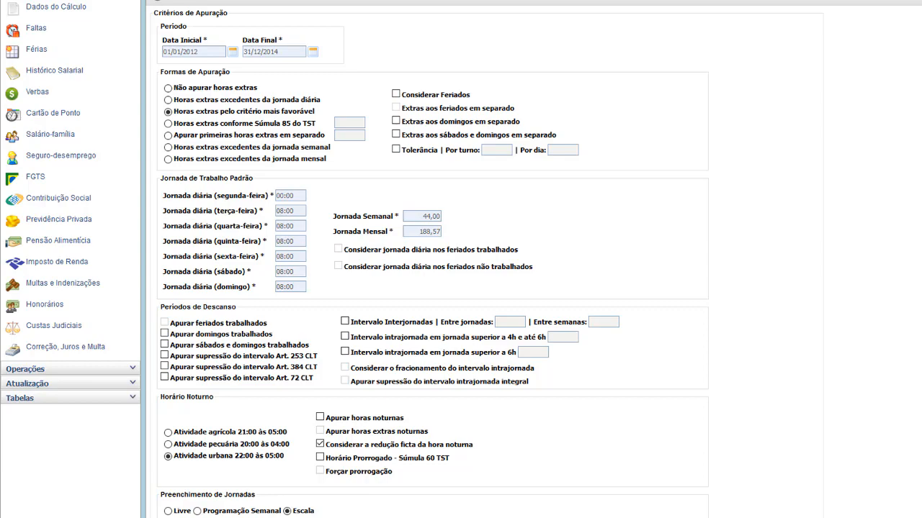
Review the calculation criteria of the 2012 to 2014 time card, its "Outra" scale option and its worked-days field.
scroll(671, 428, "down", 3)
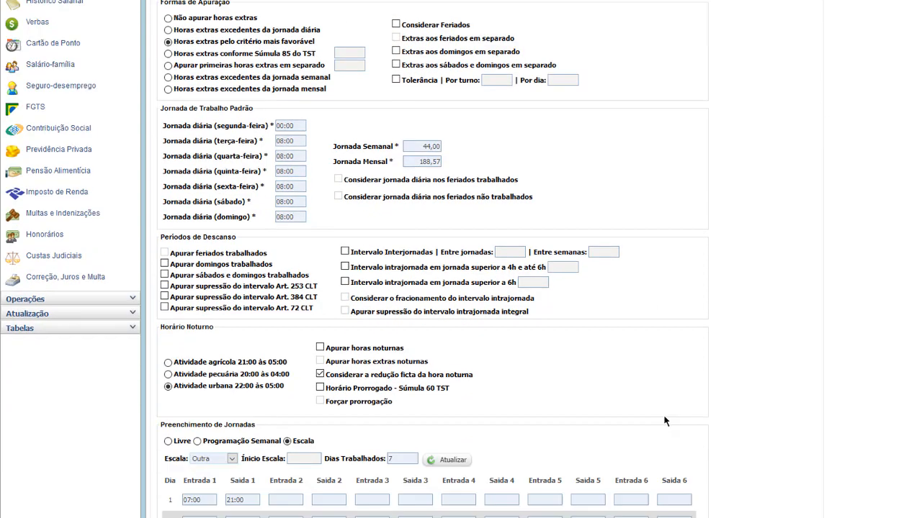
scroll(649, 105, "up", 3)
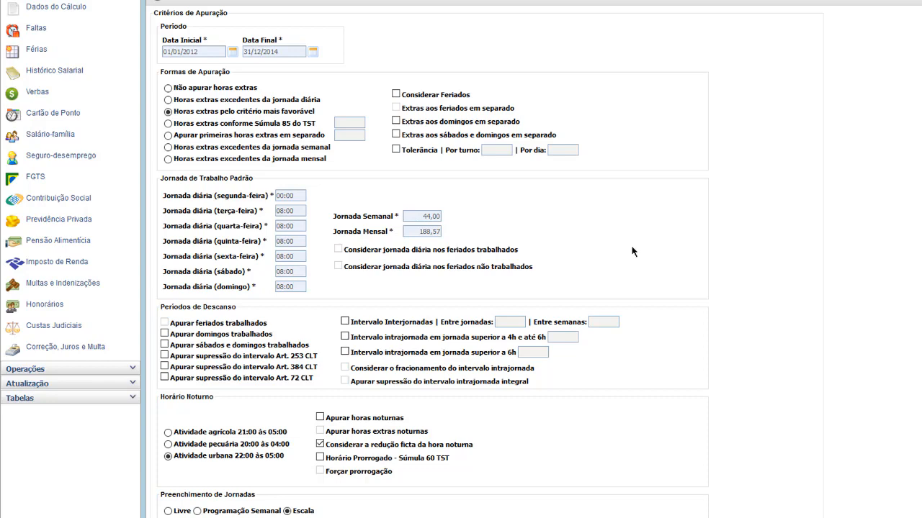
scroll(632, 252, "down", 3)
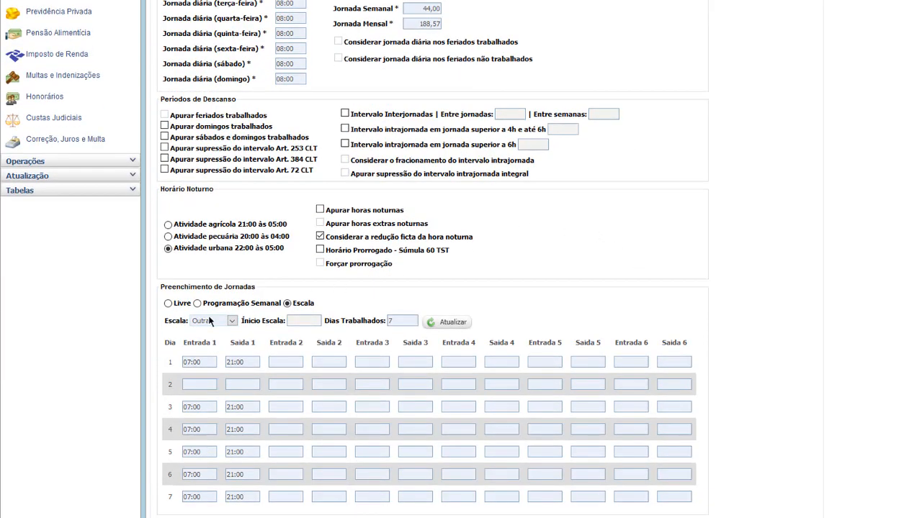
left_click(195, 325)
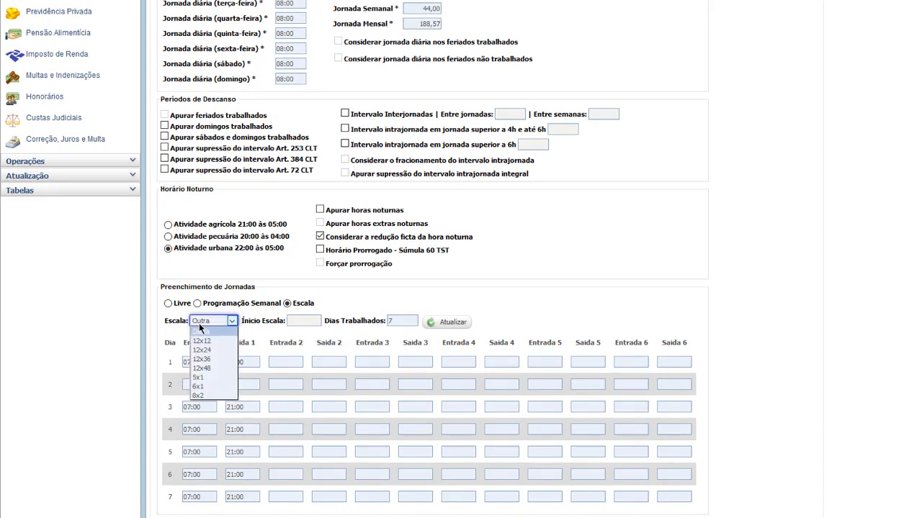
left_click(205, 330)
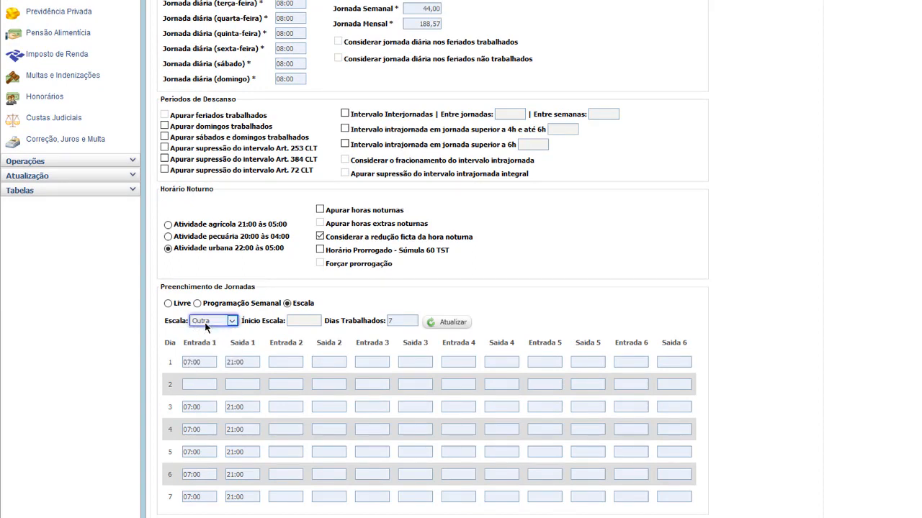
left_click(393, 321)
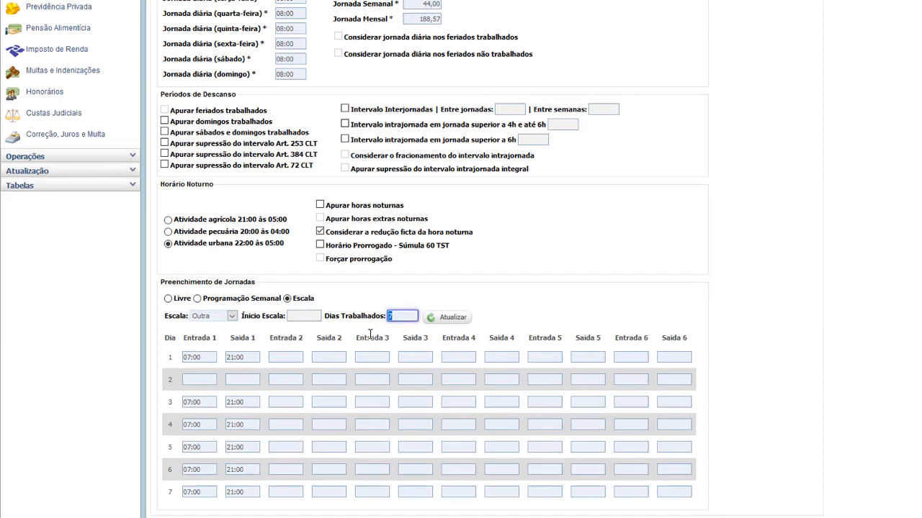
Point out the blank day 2 fields and the filled entry and exit times in the custom scale grid.
scroll(216, 338, "down", 2)
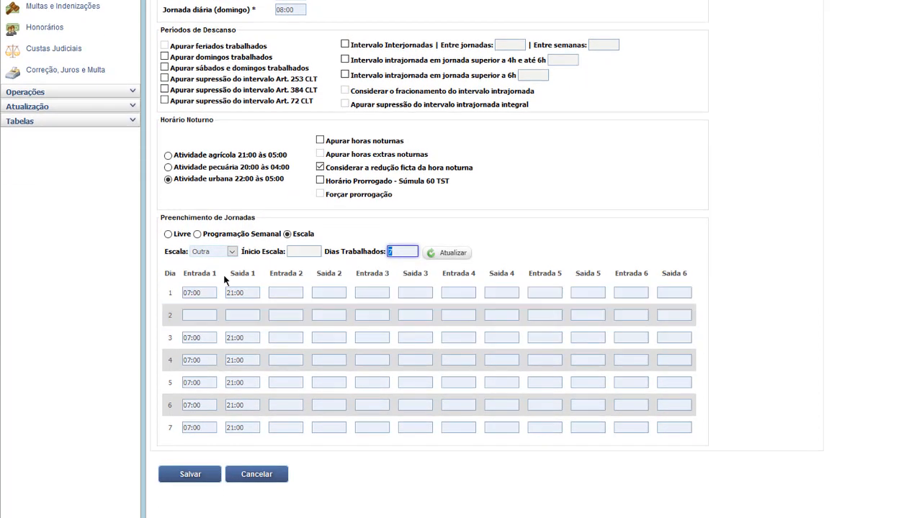
left_click(201, 315)
left_click(238, 314)
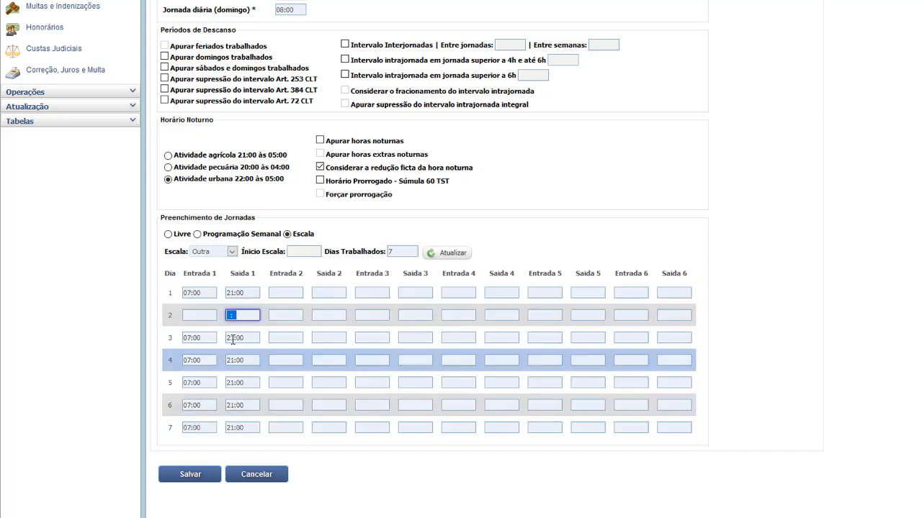
left_click(208, 295)
left_click(250, 293)
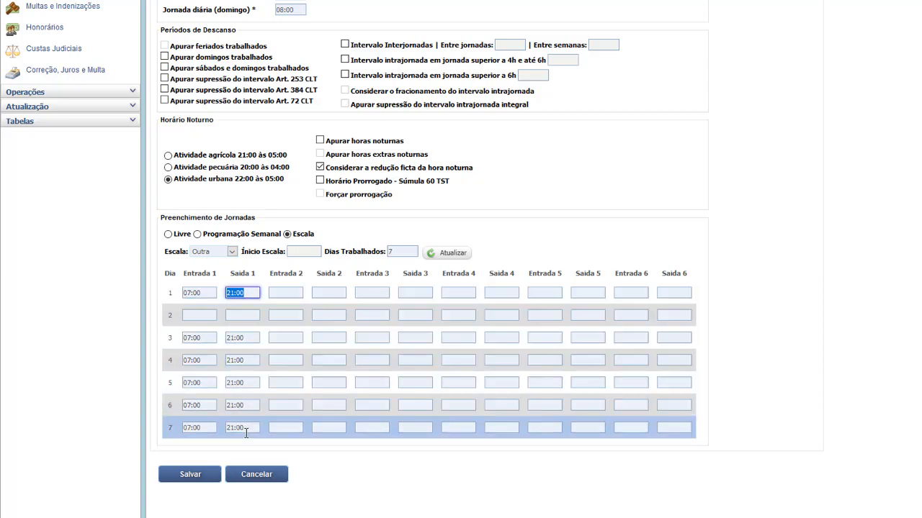
Set the overtime calculation method to "Horas extras excedentes da jornada diária".
scroll(252, 375, "up", 4)
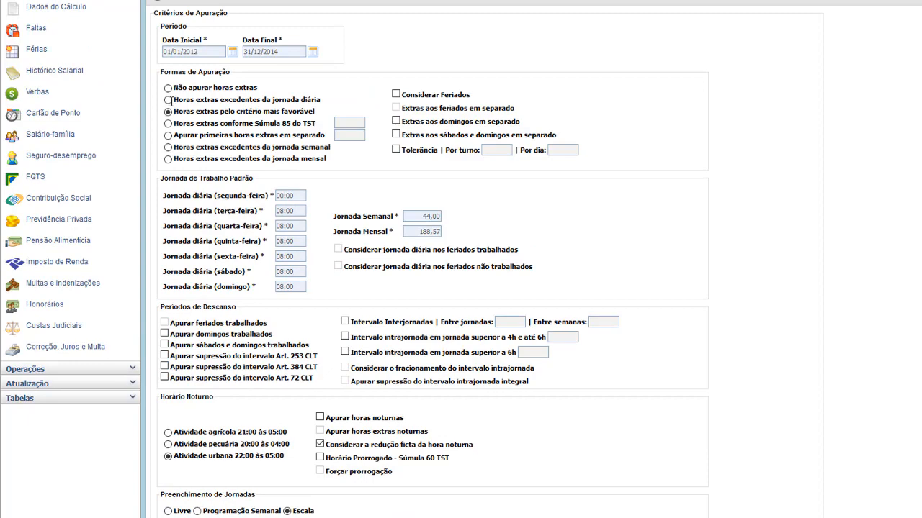
left_click(174, 100)
scroll(298, 222, "down", 4)
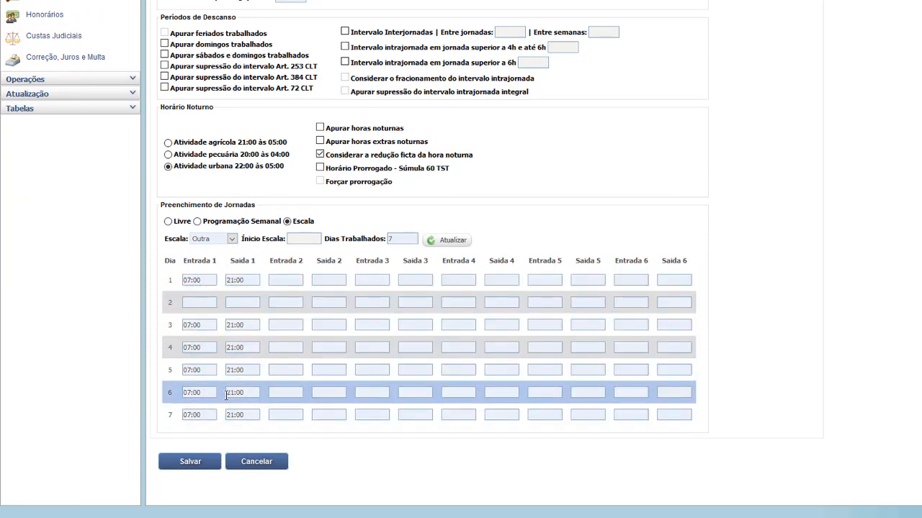
scroll(226, 394, "up", 3)
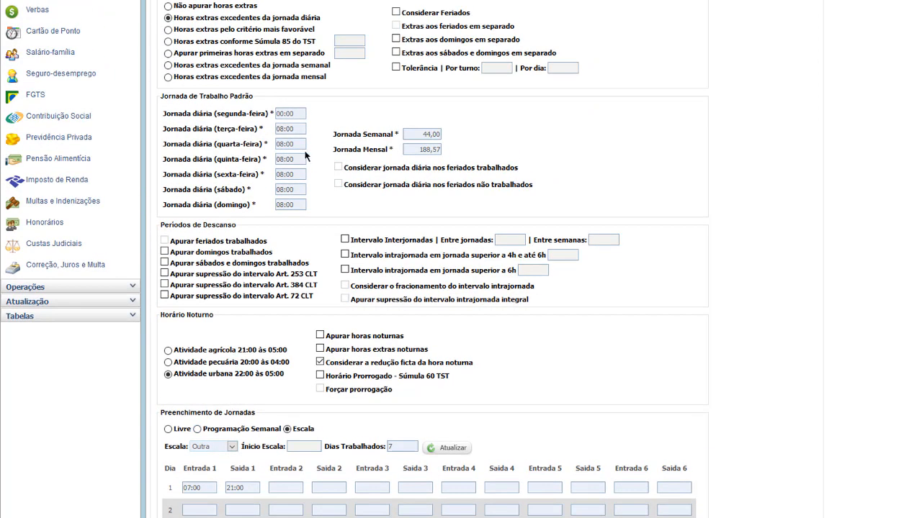
scroll(294, 164, "up", 1)
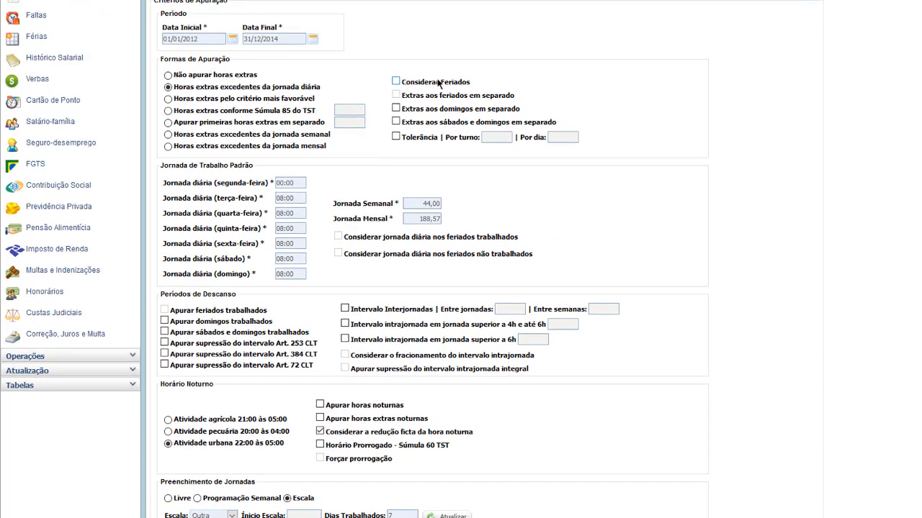
Point out the holiday and Sunday overtime options and the standard daily hours for Monday, Tuesday and Saturday.
left_click_drag(475, 85, 403, 86)
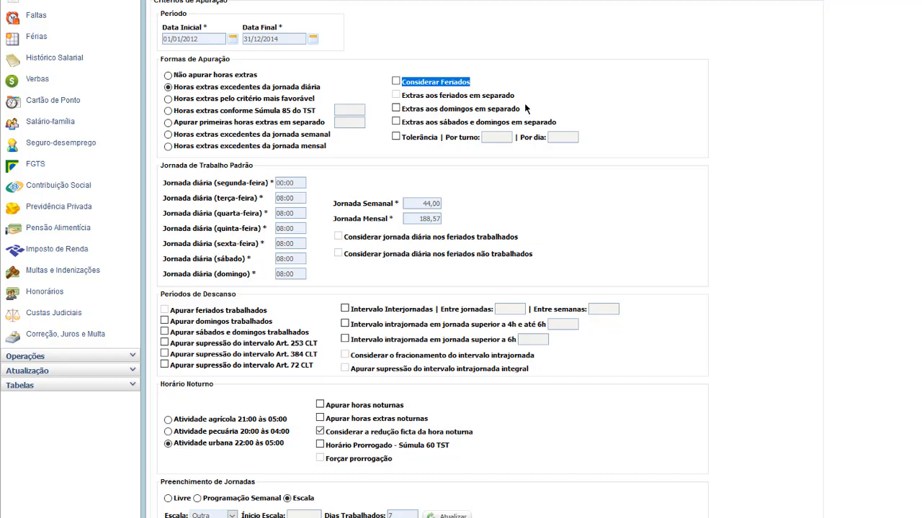
left_click_drag(524, 112, 402, 113)
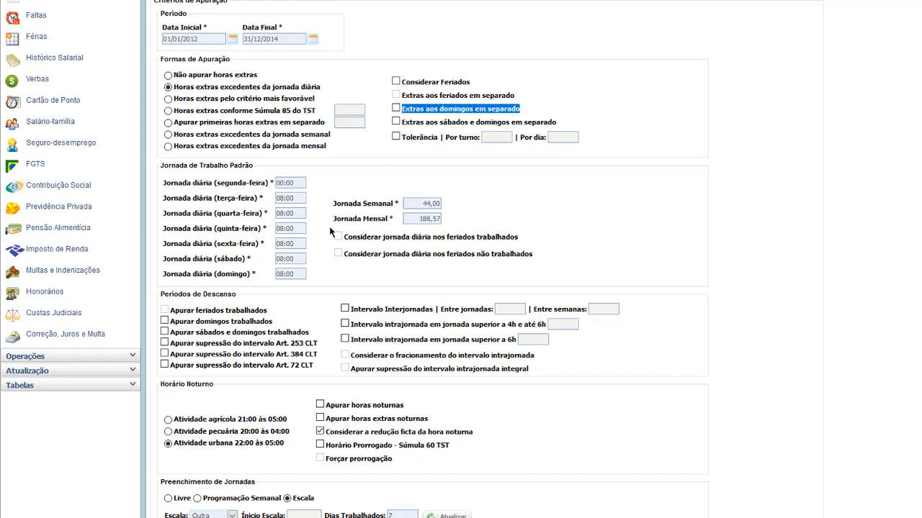
left_click_drag(165, 169, 257, 184)
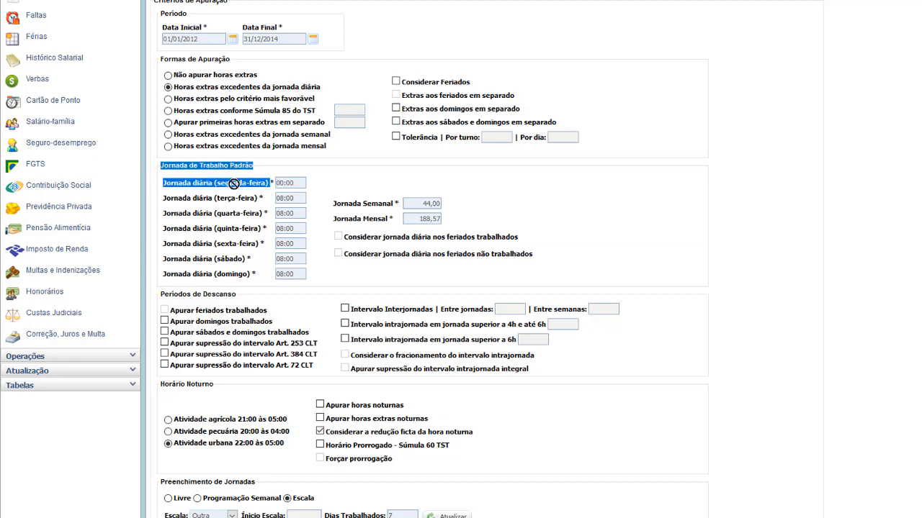
mouse_move(278, 183)
left_mouse_down()
mouse_move(296, 182)
mouse_move(266, 185)
left_mouse_up()
left_click(317, 186)
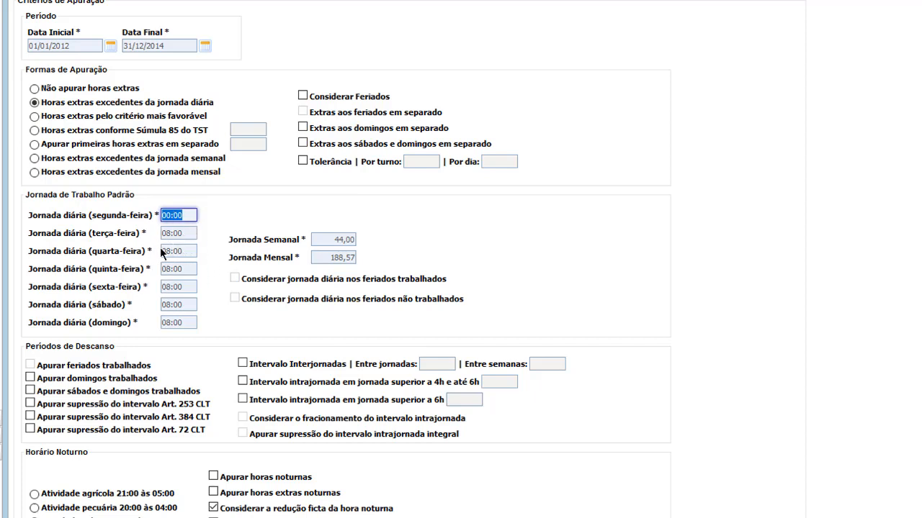
left_click(183, 303)
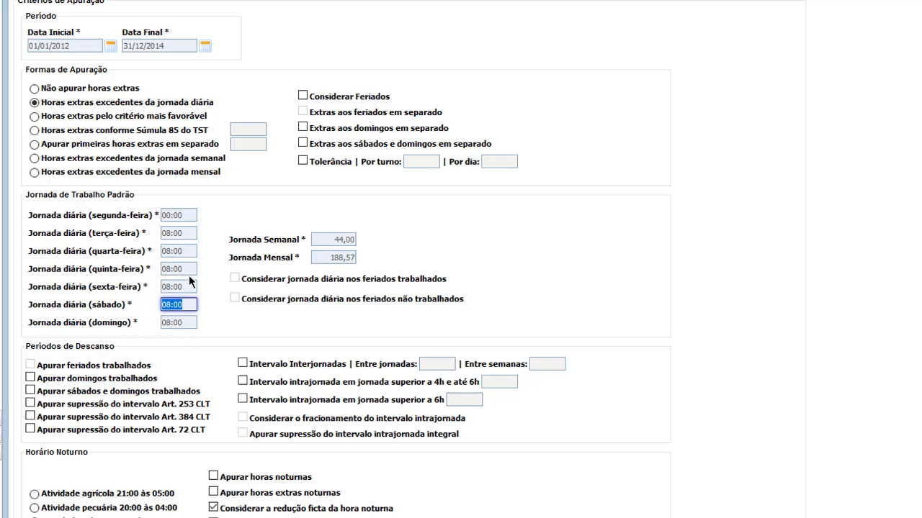
left_click(186, 233)
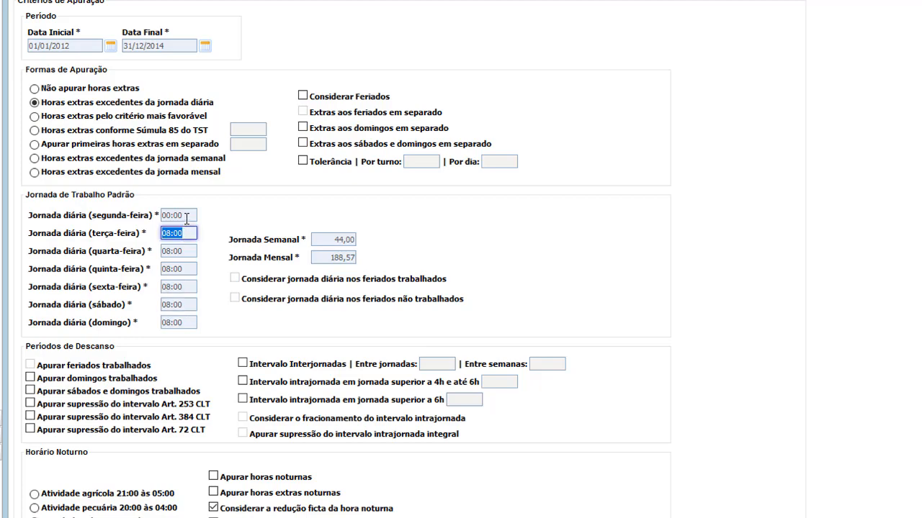
left_click(186, 216)
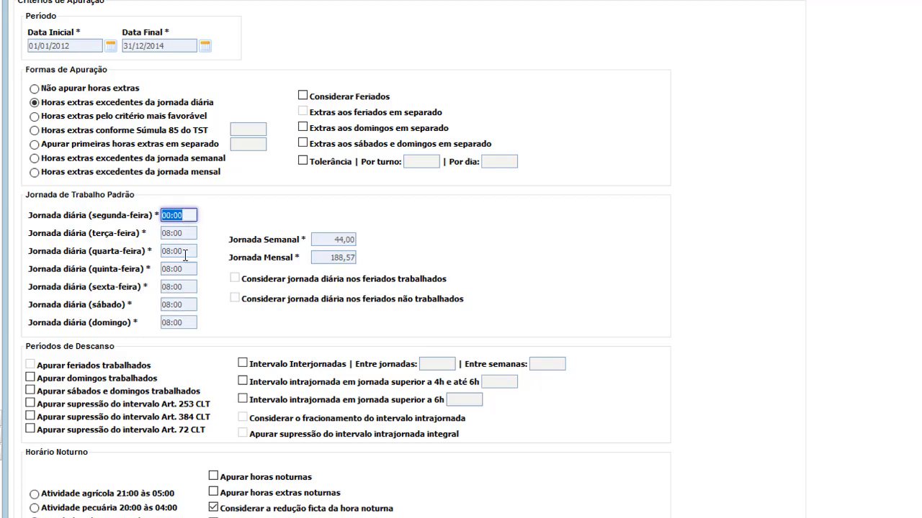
Compare the standard daily hours for each weekday with the entry and exit times in the seven-day custom scale grid.
scroll(185, 304, "down", 3)
scroll(185, 302, "down", 1)
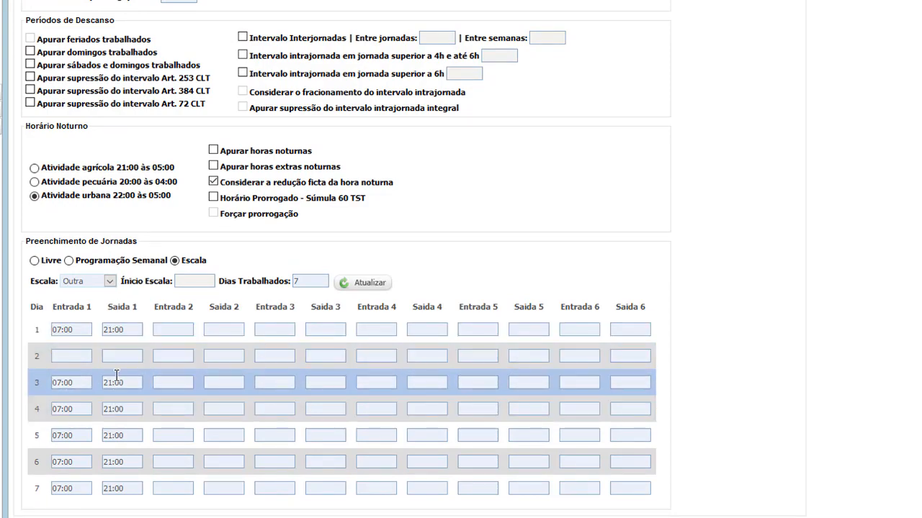
scroll(122, 368, "up", 4)
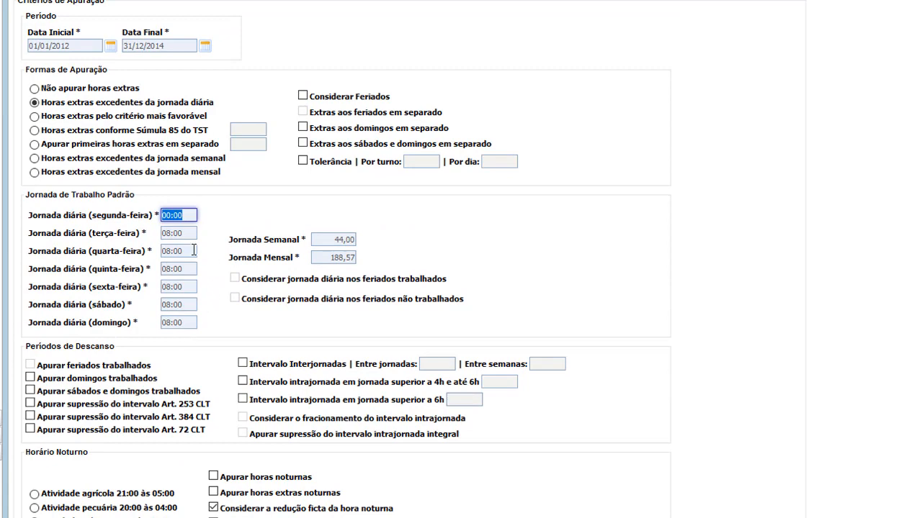
scroll(168, 318, "down", 4)
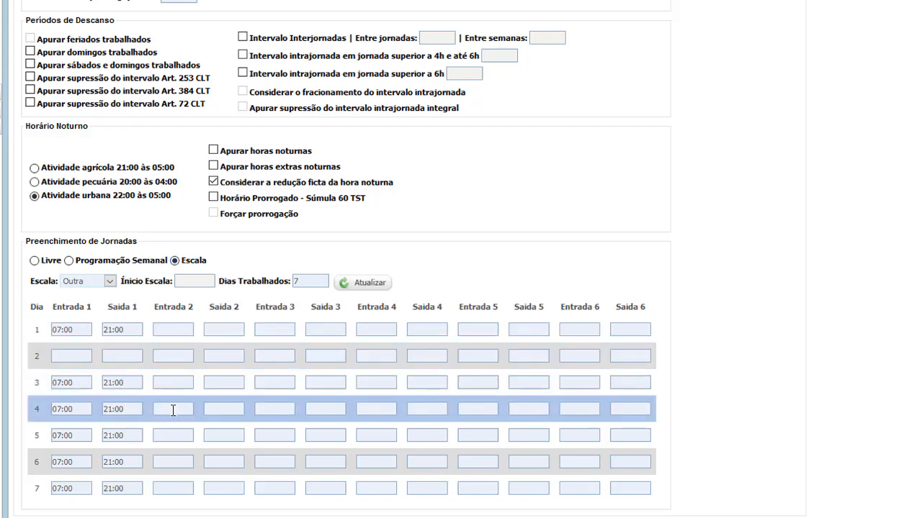
scroll(173, 410, "up", 2)
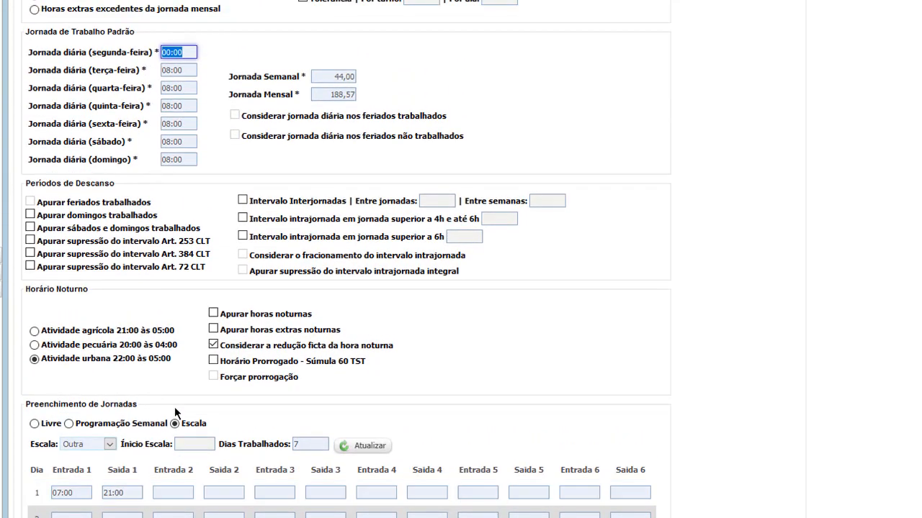
scroll(175, 407, "down", 2)
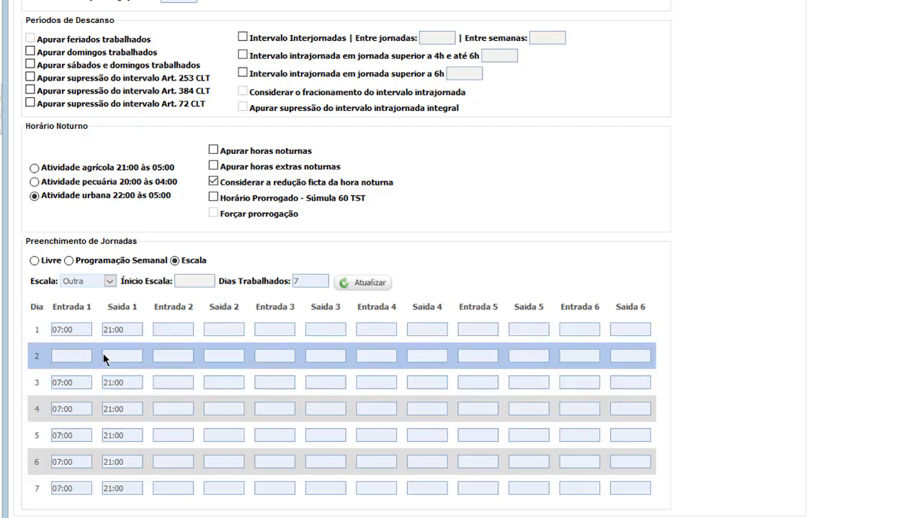
scroll(52, 353, "up", 3)
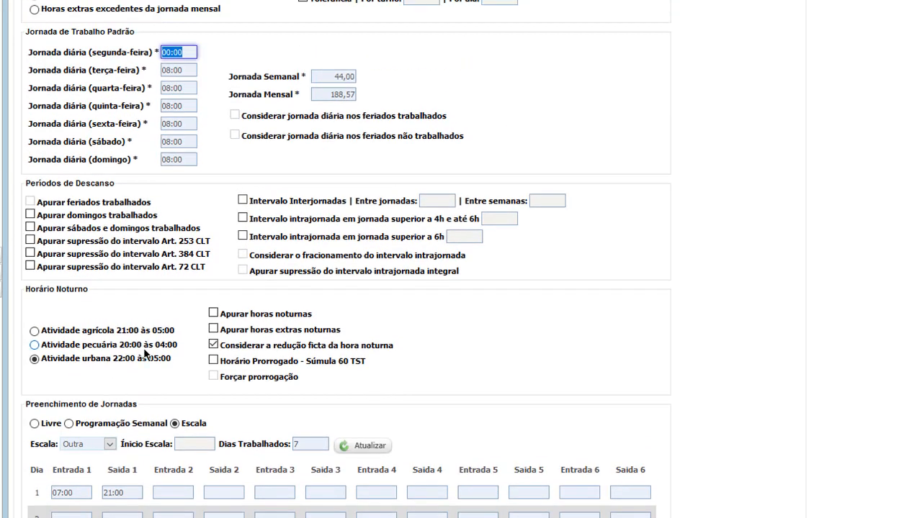
scroll(189, 264, "up", 1)
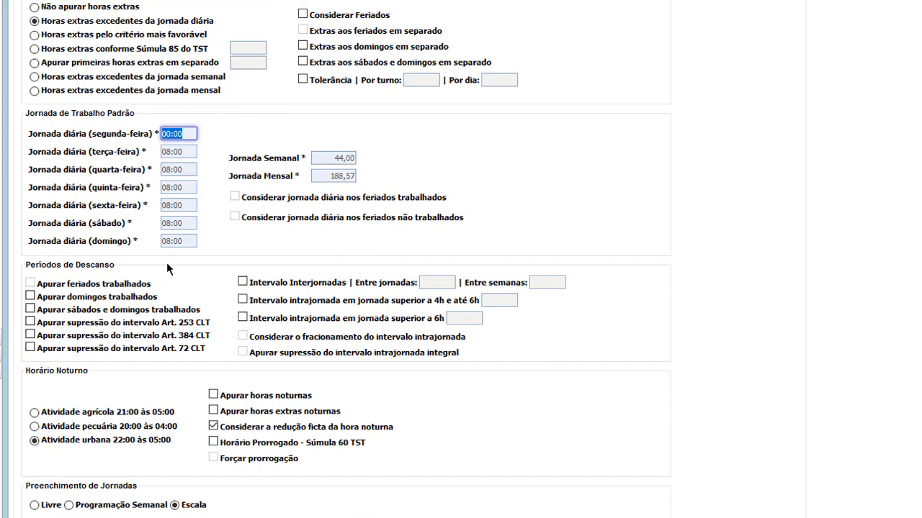
scroll(194, 451, "down", 1)
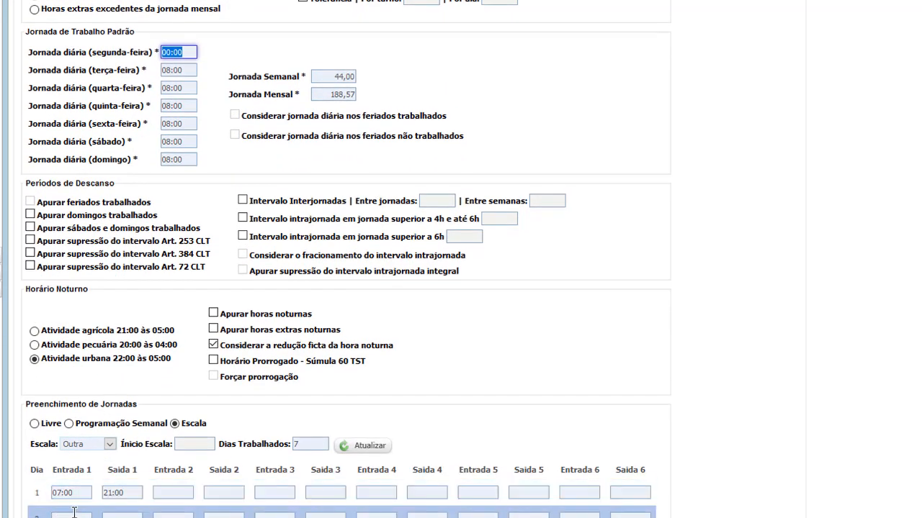
scroll(403, 356, "up", 2)
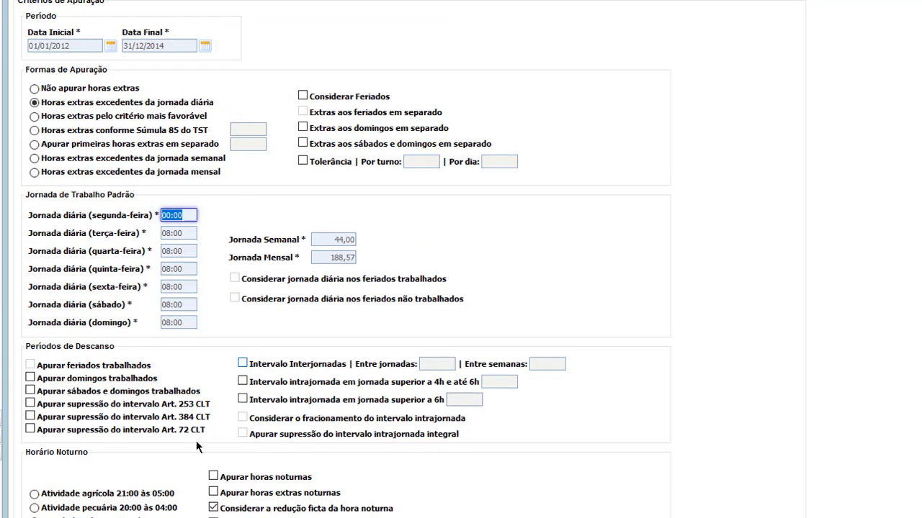
scroll(196, 440, "down", 3)
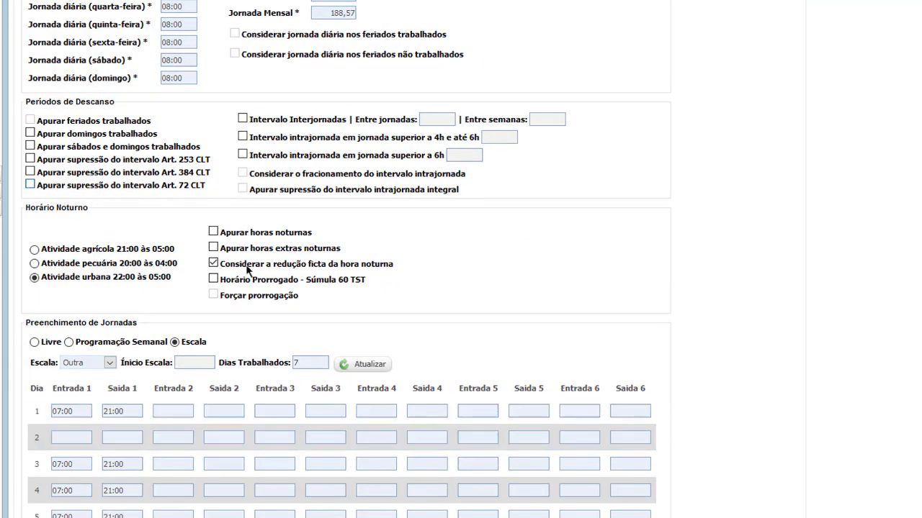
scroll(230, 371, "down", 1)
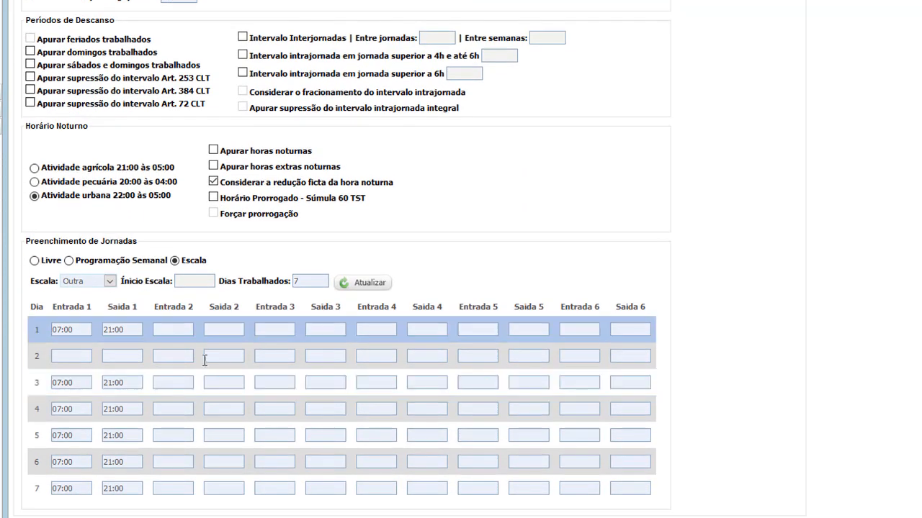
Save the time card criteria and recalculate the card from its monthly occurrences view.
left_click(58, 516)
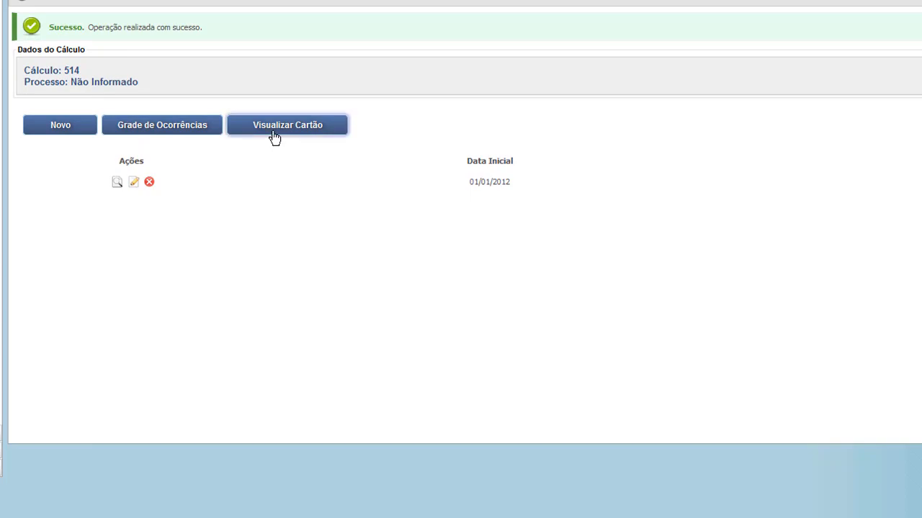
left_click(273, 137)
scroll(250, 267, "down", 5)
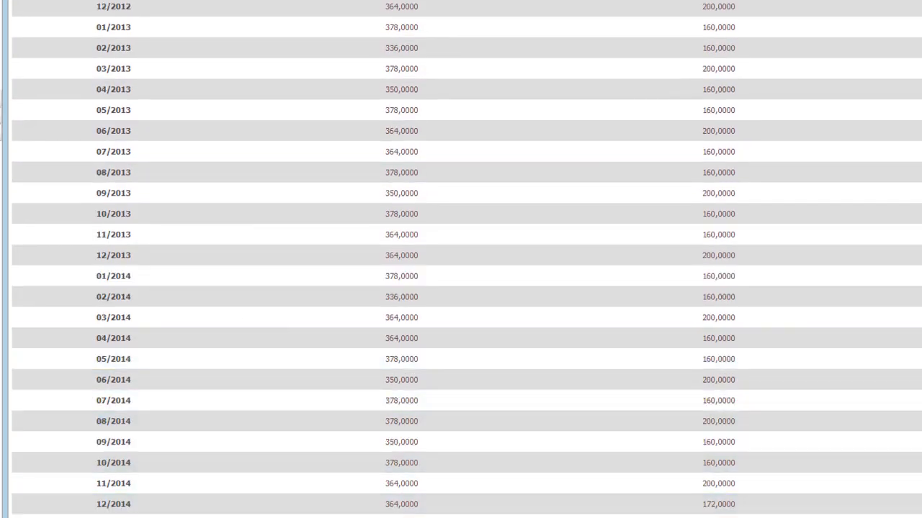
left_click(93, 516)
left_click(477, 273)
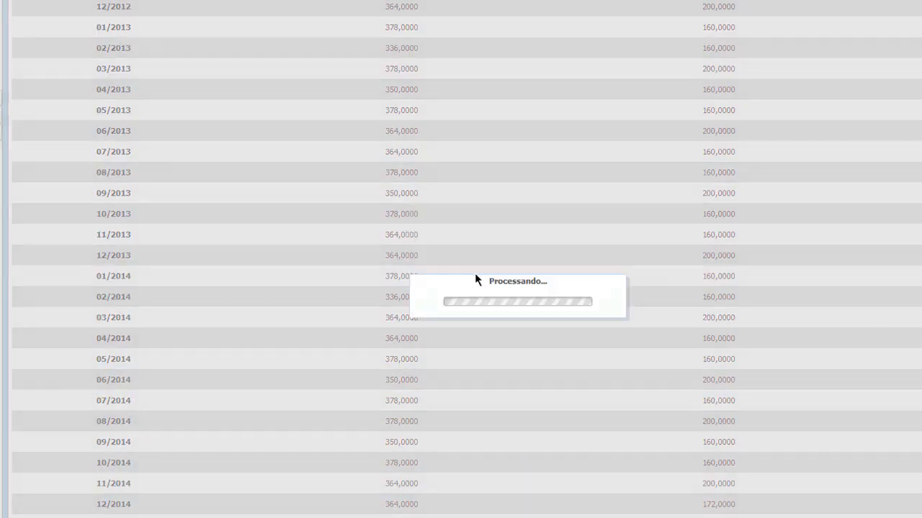
left_click(107, 236)
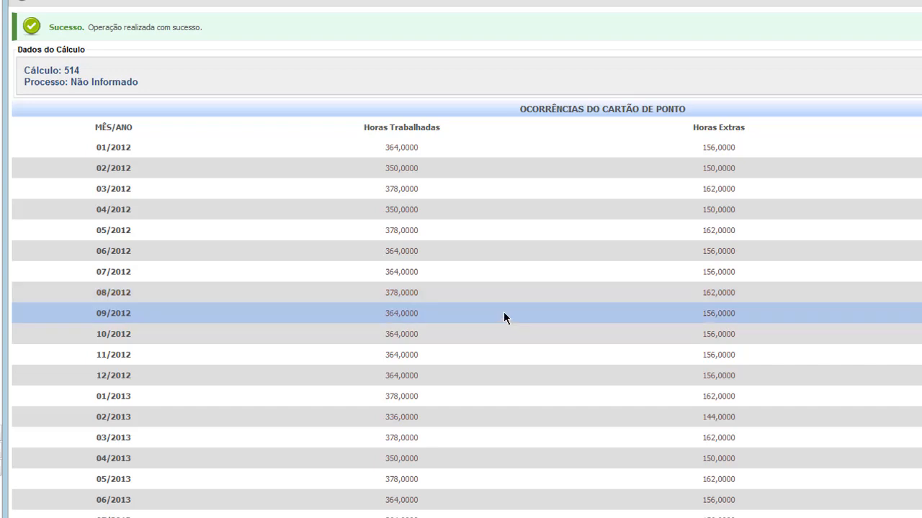
Examine the 01/2012 overtime value in the recalculated monthly occurrences and close the view.
left_click_drag(703, 148, 742, 148)
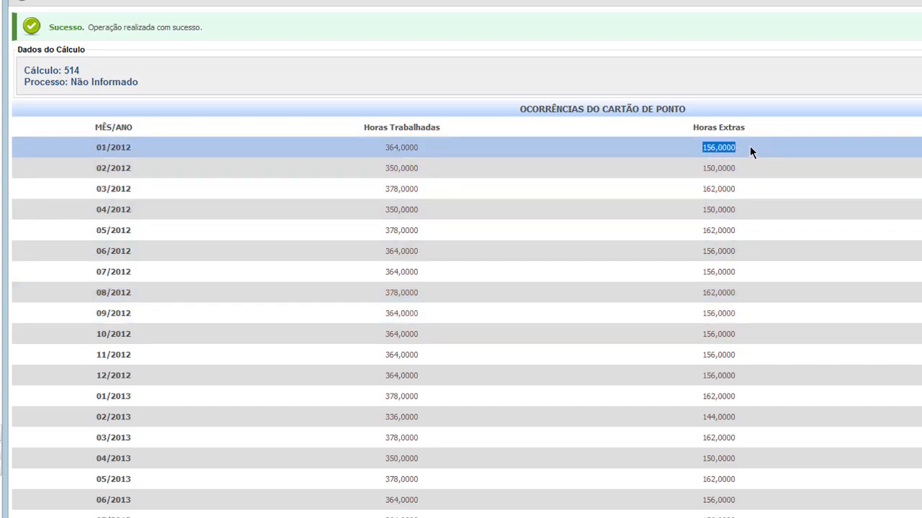
left_click(740, 147)
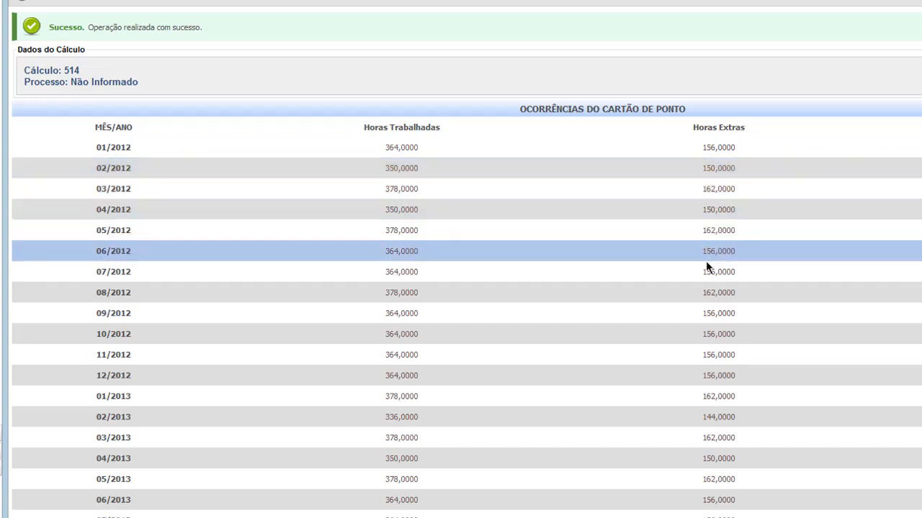
scroll(490, 334, "down", 5)
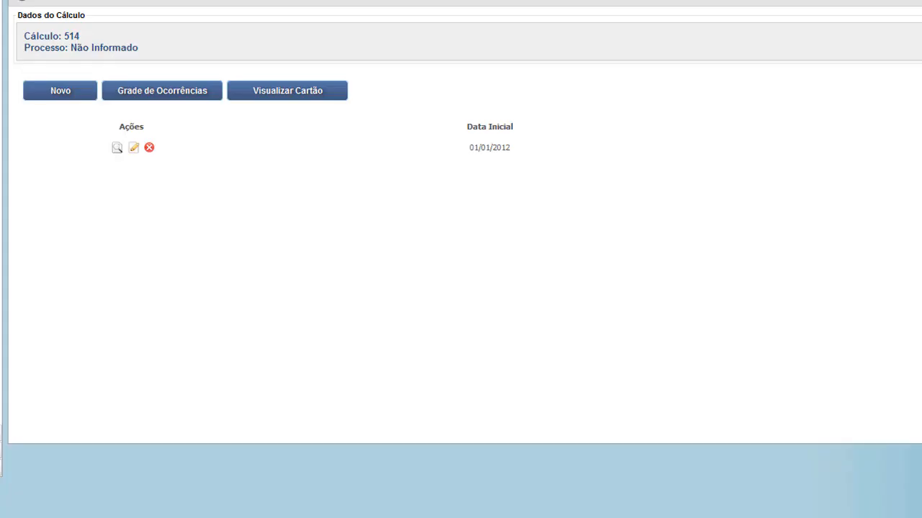
Reopen the 2012 time card for editing and set the overtime method to "Horas extras pelo critério mais favorável".
left_click(134, 147)
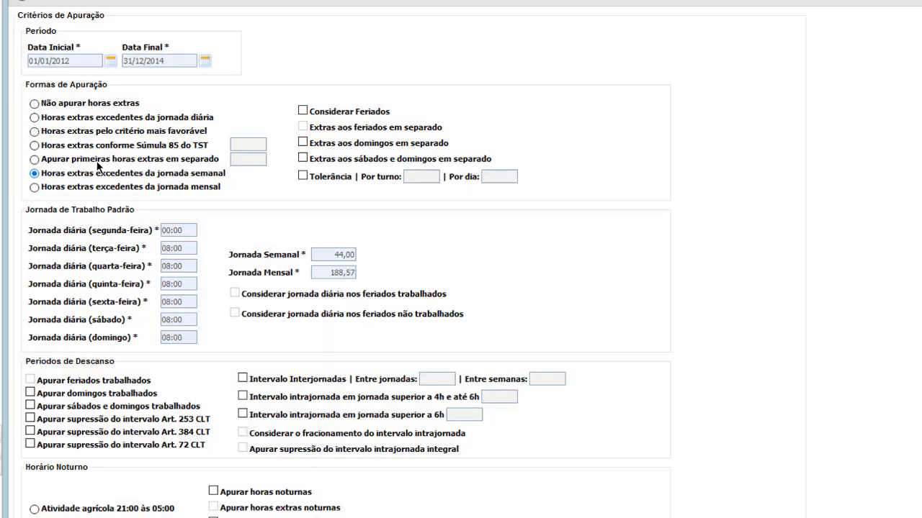
left_click(94, 133)
scroll(118, 281, "down", 3)
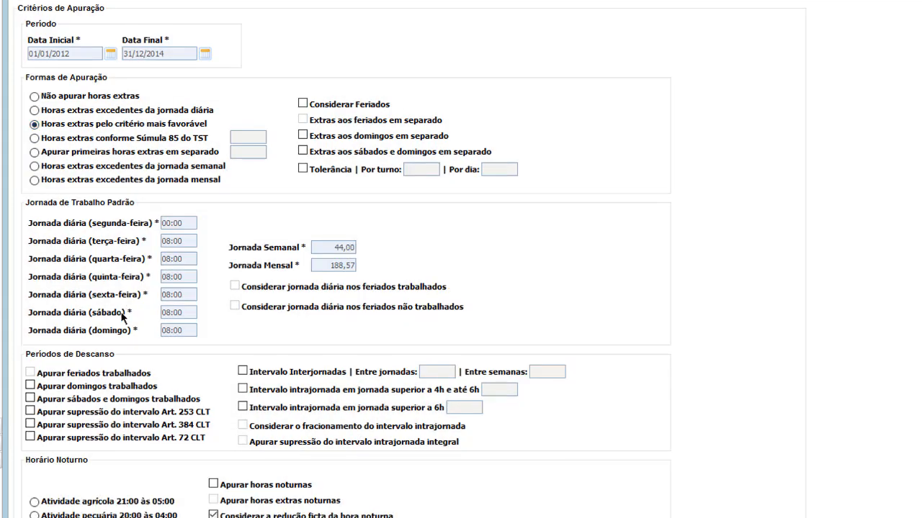
Review the "Jornada de Trabalho Padrão" section against the custom scale grid under the most favourable criterion.
scroll(122, 245, "up", 2)
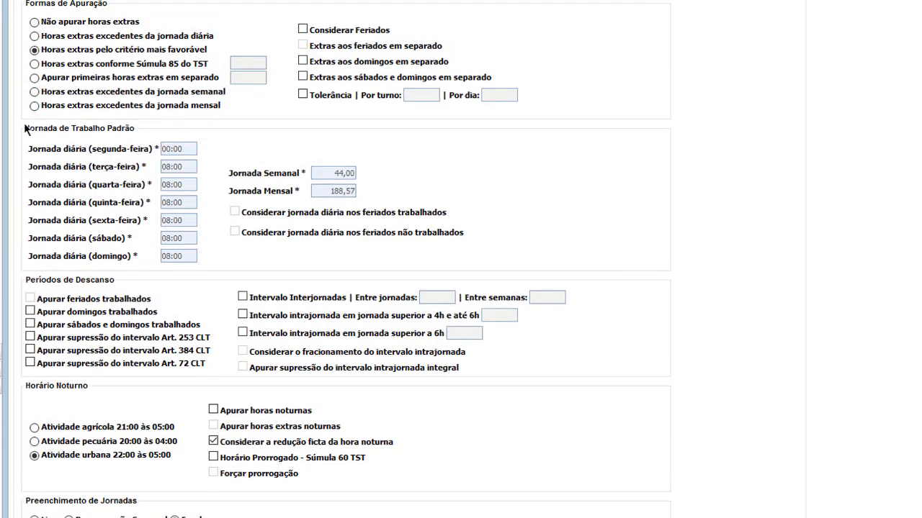
mouse_move(26, 128)
left_mouse_down()
mouse_move(135, 128)
mouse_move(35, 129)
left_mouse_up()
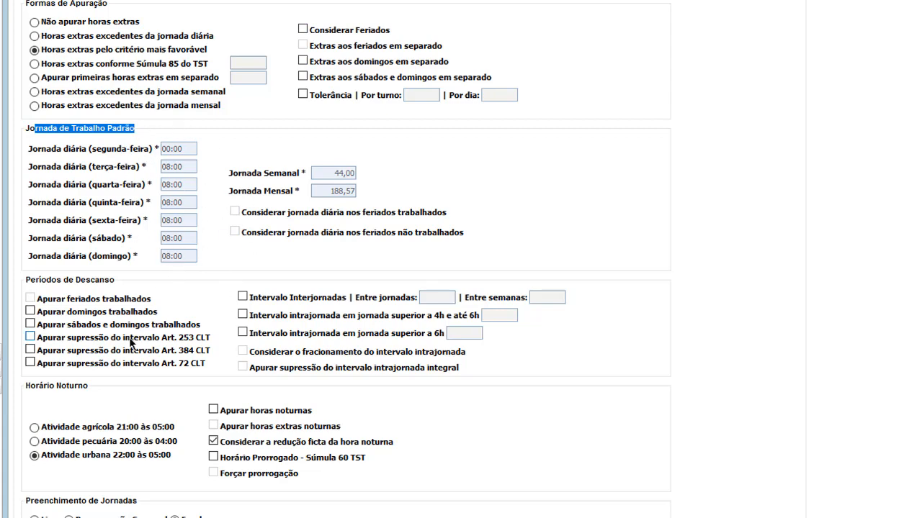
scroll(130, 337, "down", 2)
scroll(130, 338, "up", 3)
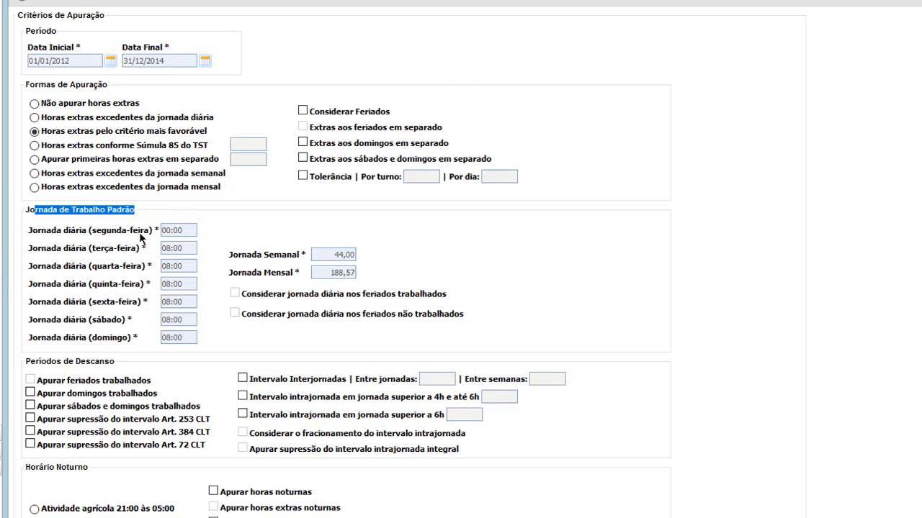
scroll(157, 301, "down", 3)
scroll(158, 301, "down", 2)
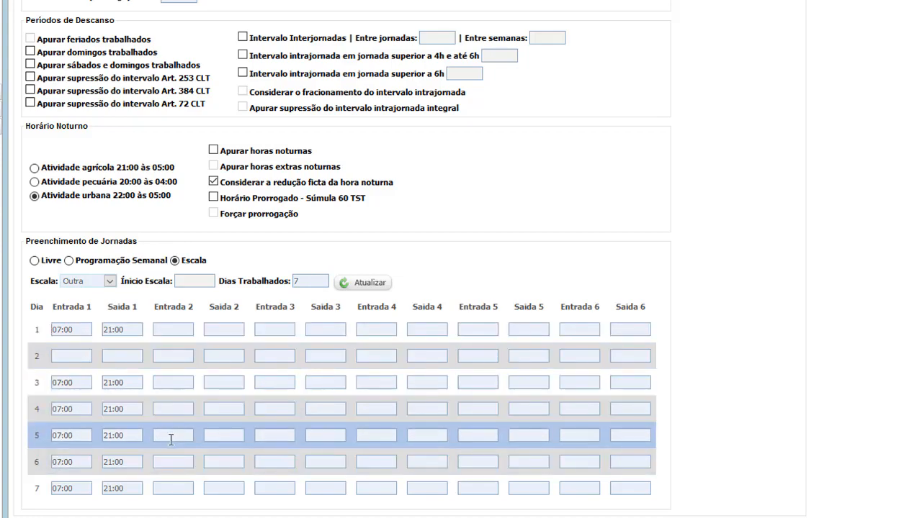
scroll(165, 441, "up", 5)
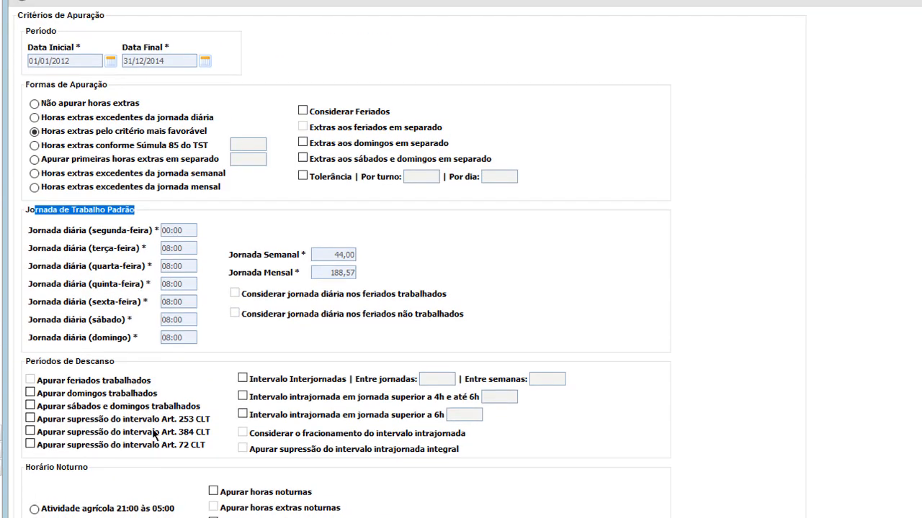